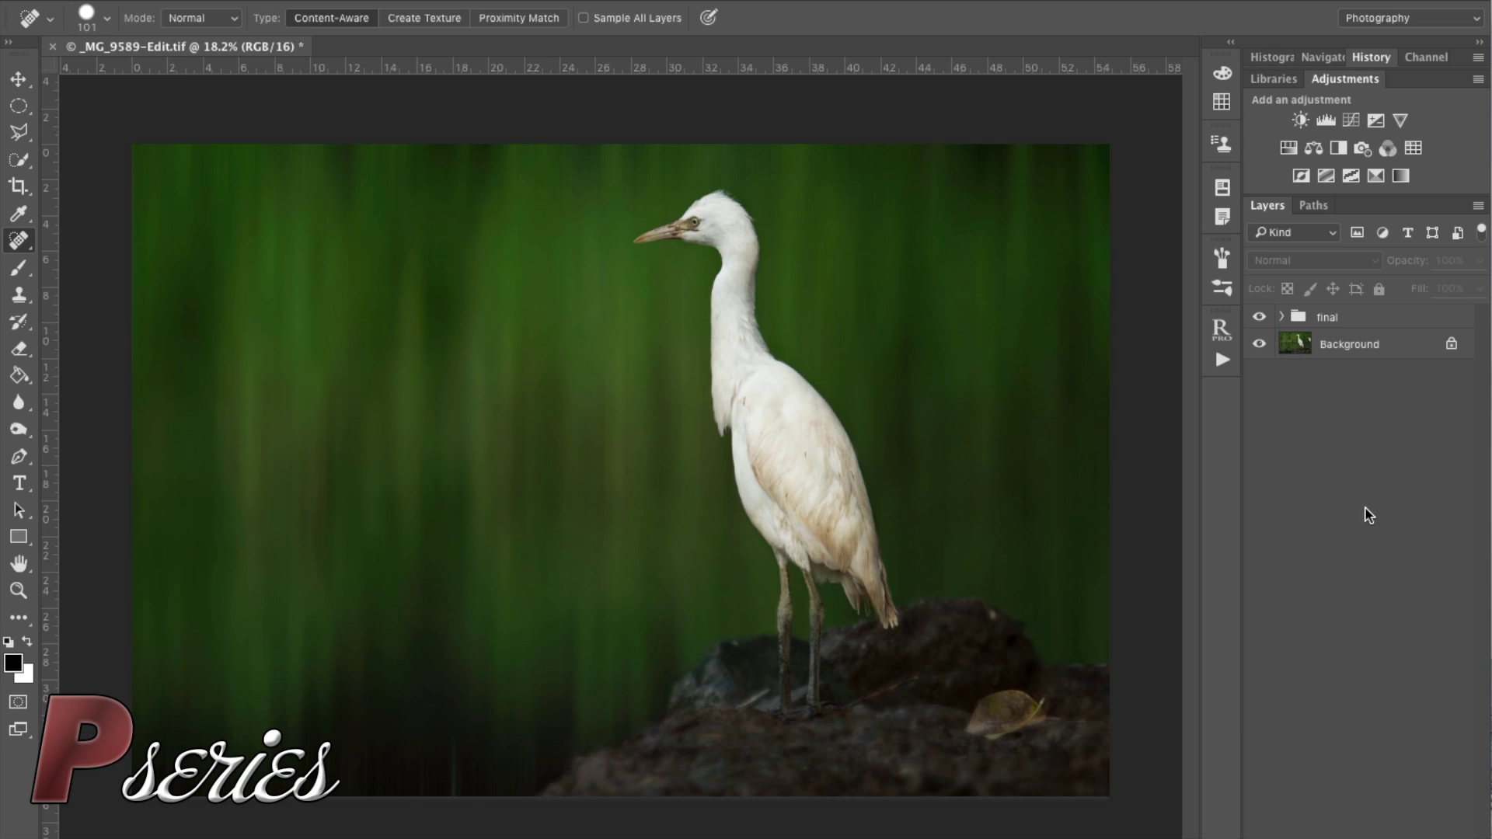
- Compare the final group with the original photo, and expand the group with all its layers hidden
left_click(1260, 318)
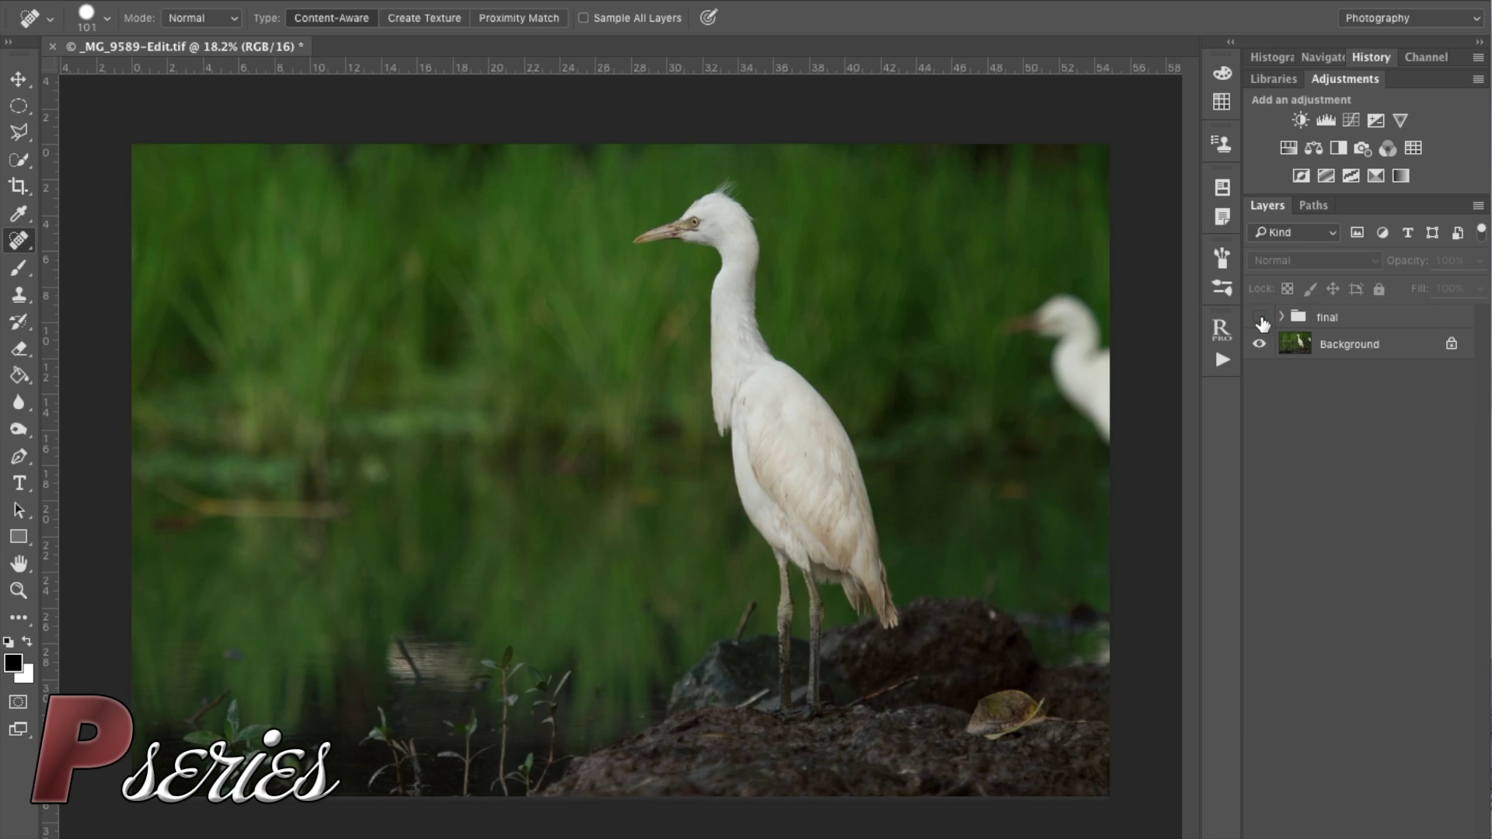
left_click(1260, 318)
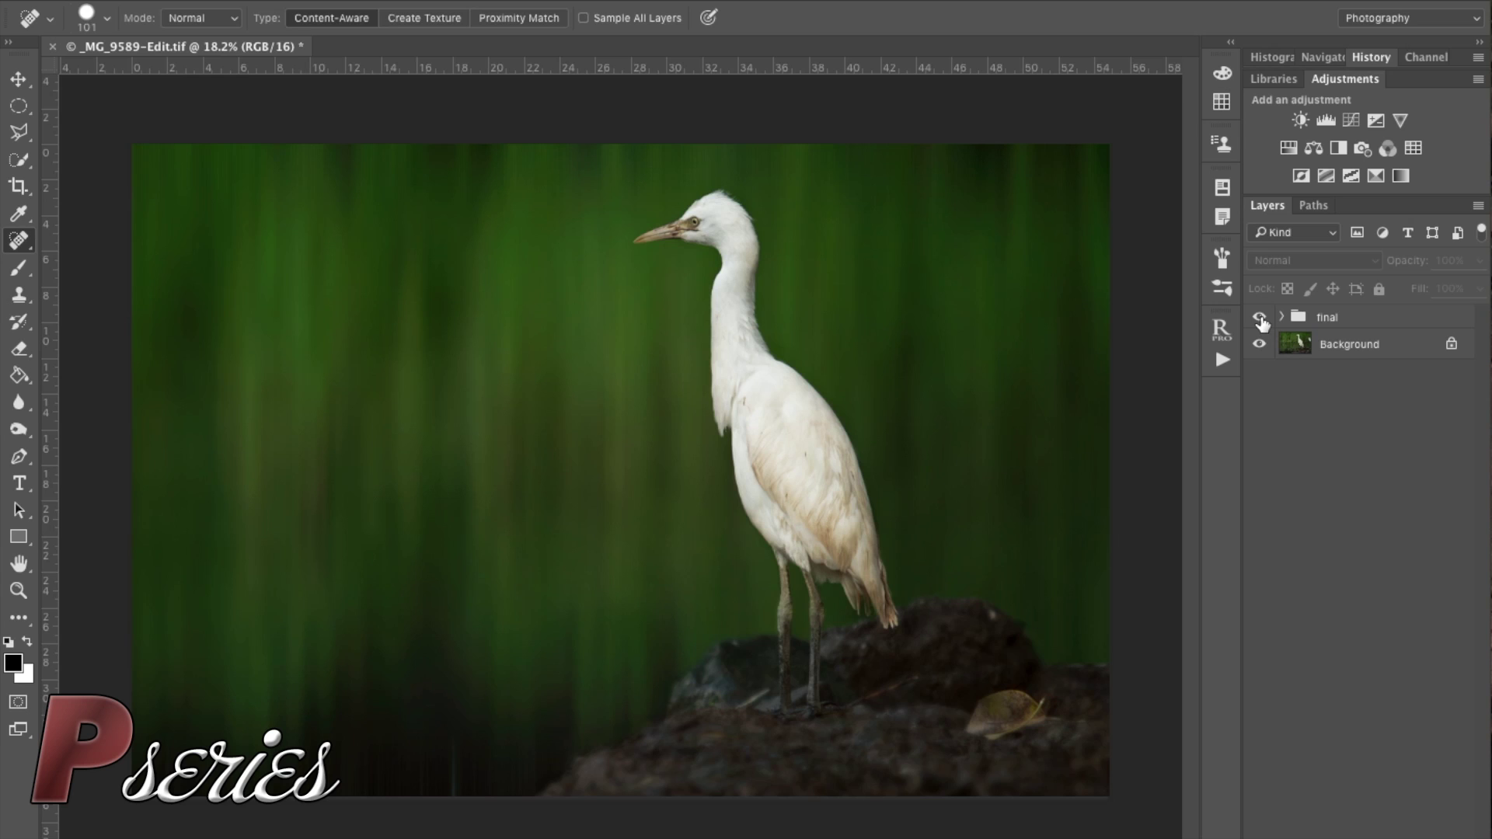
left_click(1282, 316)
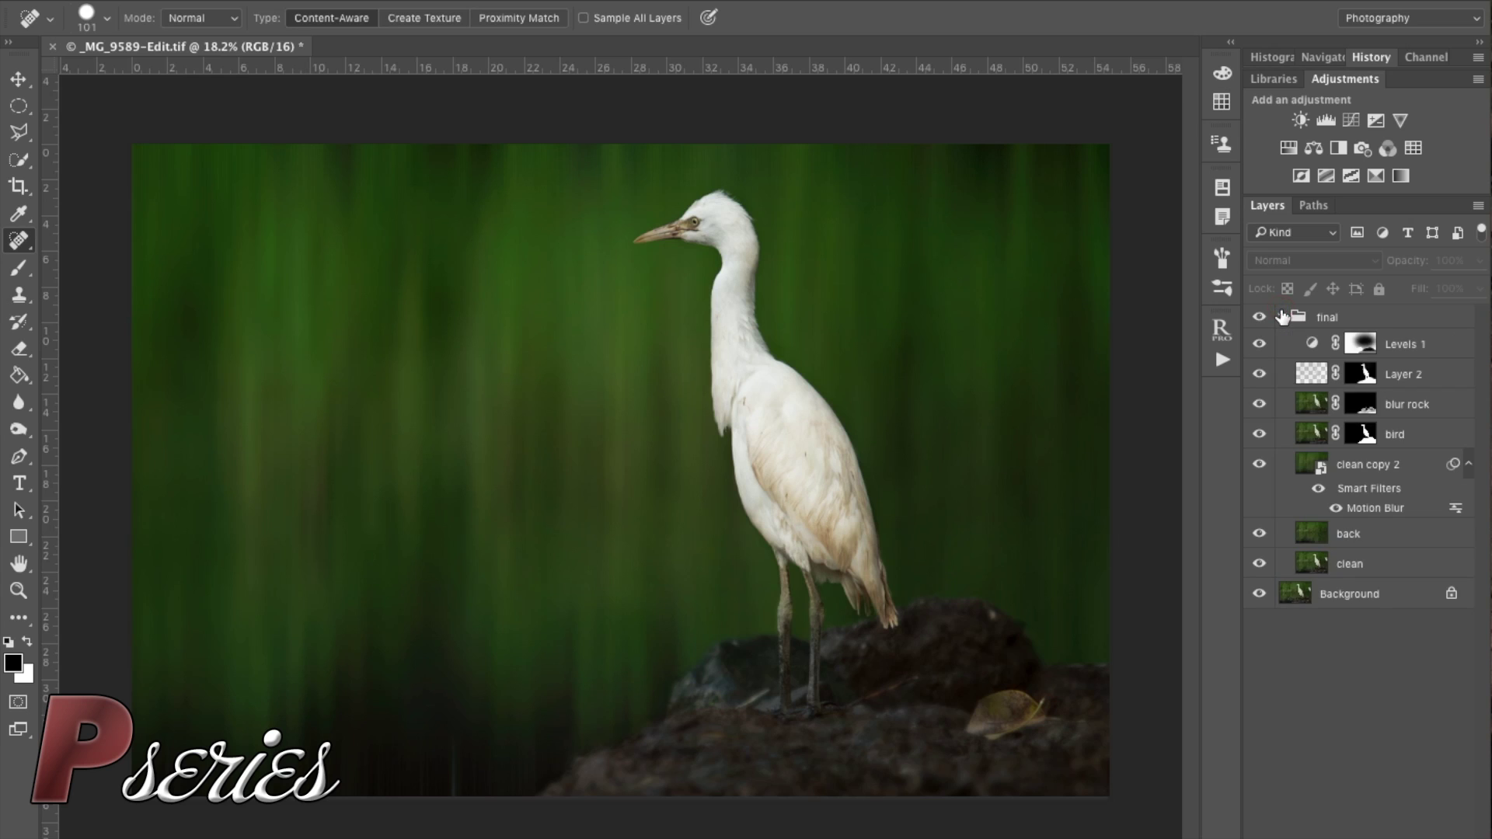
left_click_drag(1258, 315, 1256, 555)
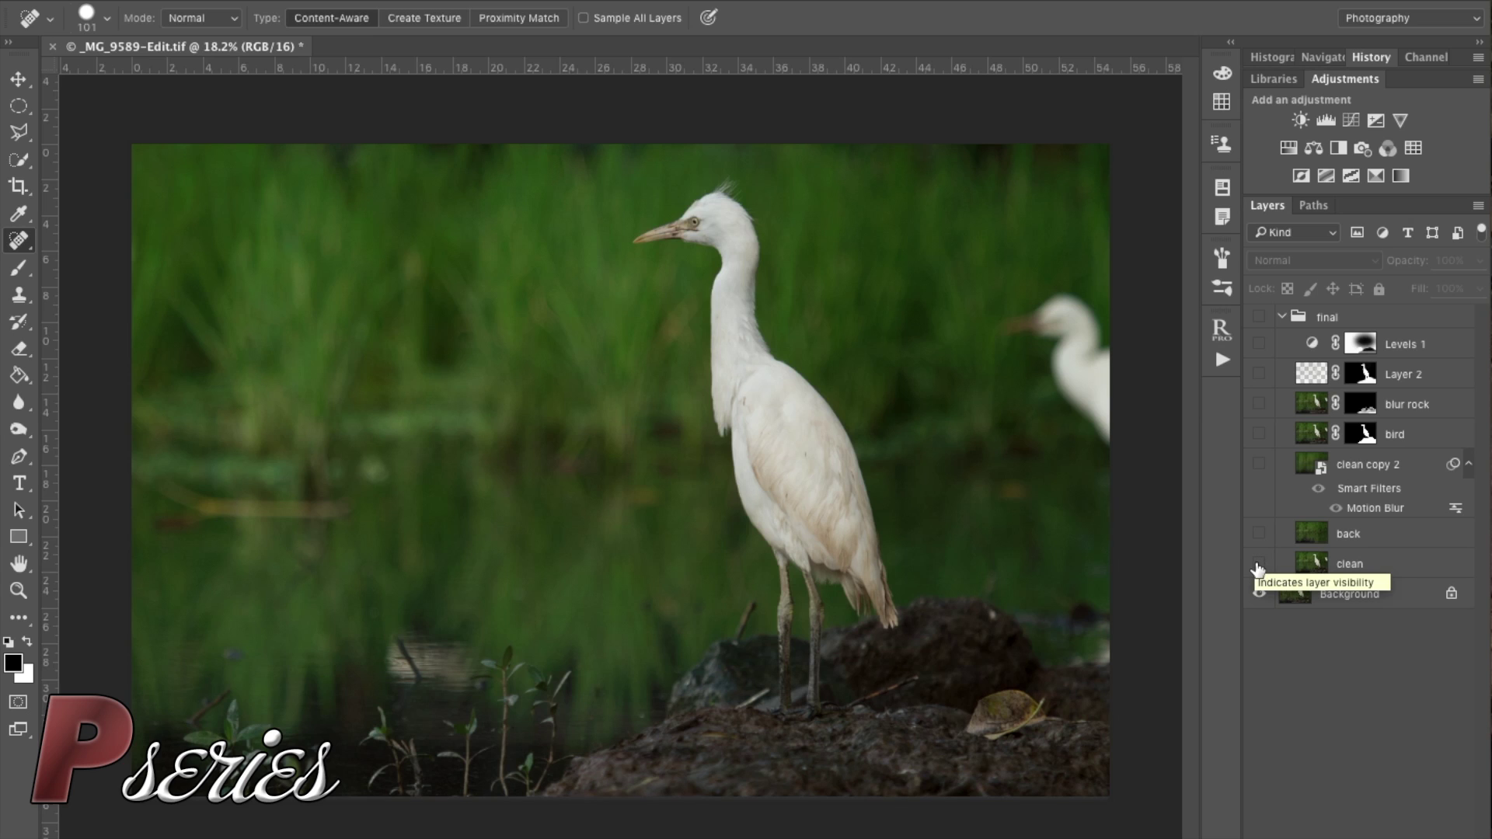
- Toggle the final group's clean layer repeatedly to compare the photo with and without its retouching
left_click(1258, 564)
left_click(1257, 563)
left_click(1257, 563)
left_click(1258, 563)
left_click(1257, 563)
left_click(1258, 563)
left_click(1258, 564)
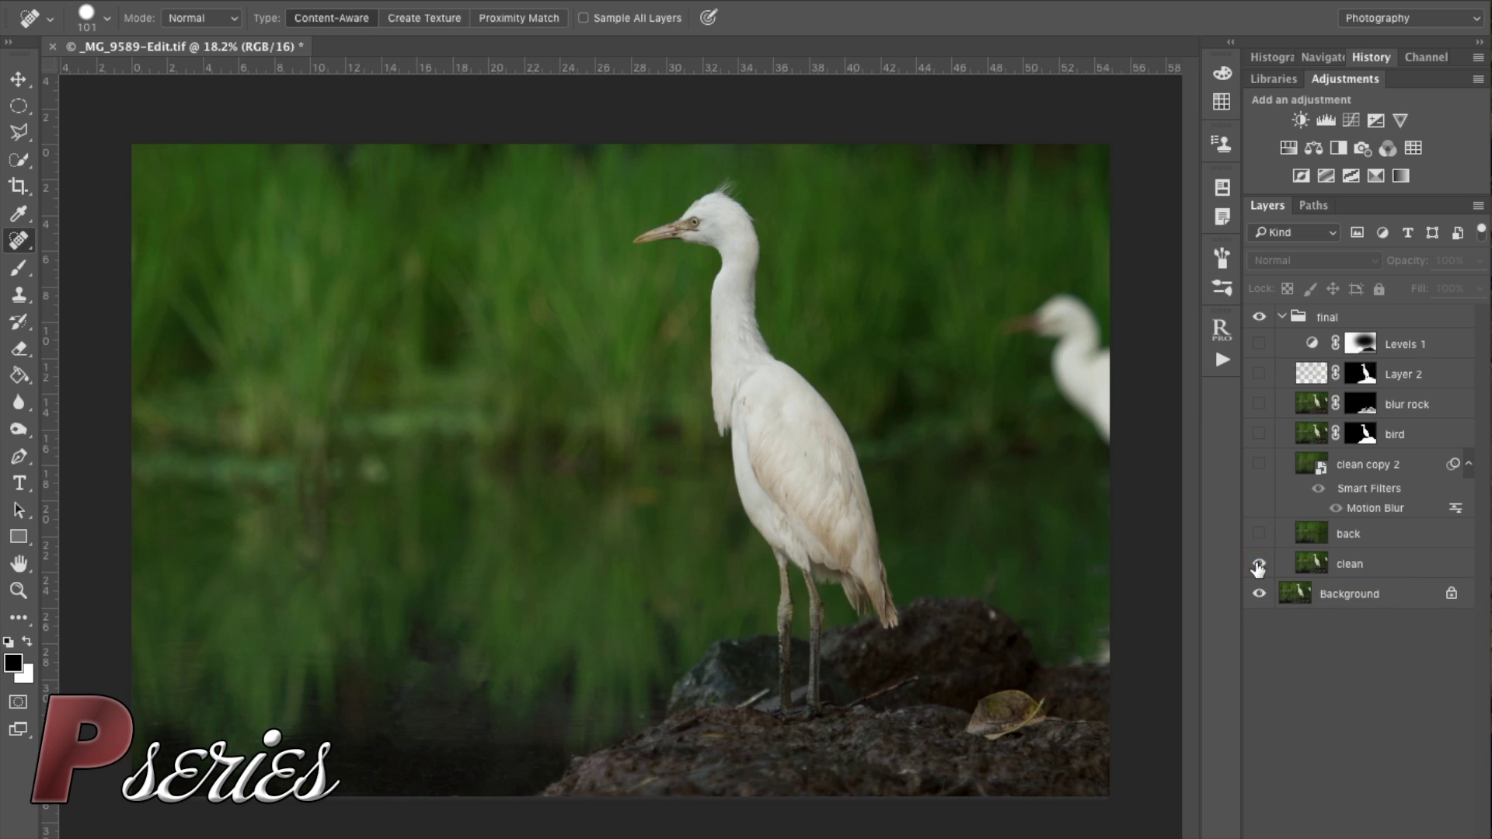
- Show the back, clean copy 2, bird, blur rock, Layer 2 and Levels 1 layers one by one to review the edit's build-up
left_click(1259, 535)
left_click(1260, 535)
left_click(1260, 535)
left_click(1260, 465)
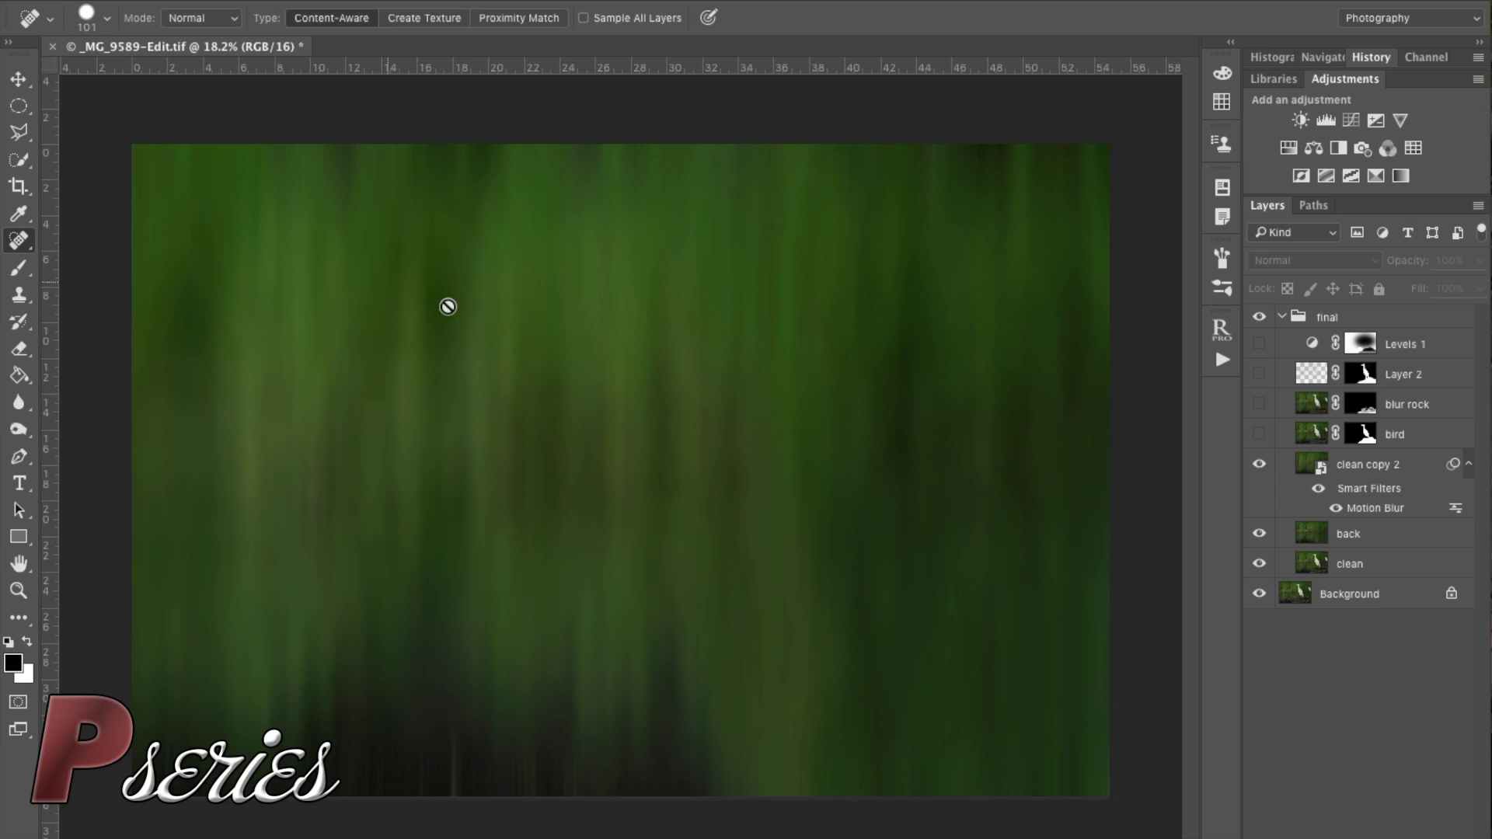
left_click(1260, 434)
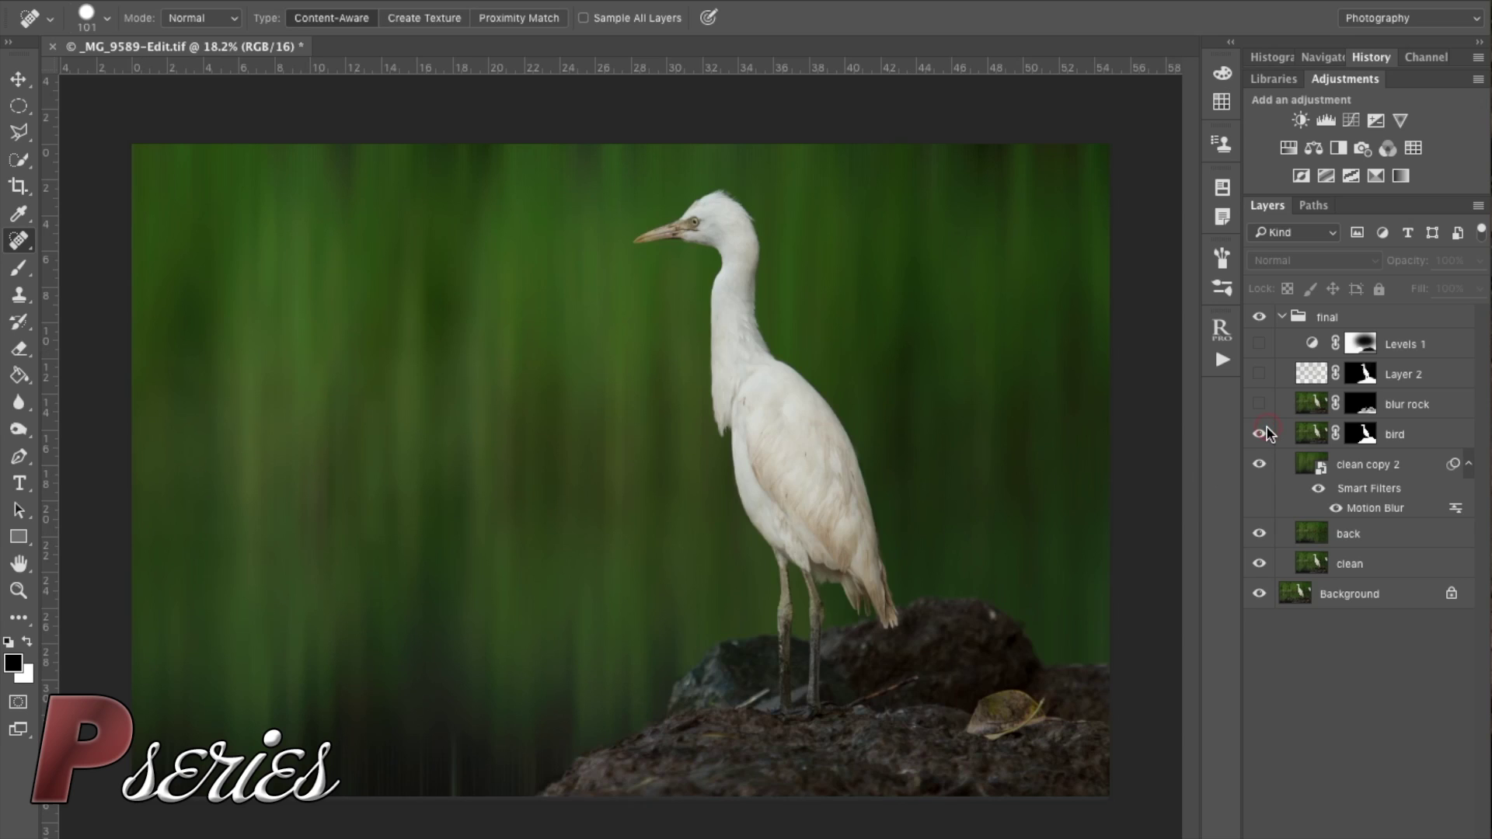
left_click(1260, 405)
left_click(1260, 375)
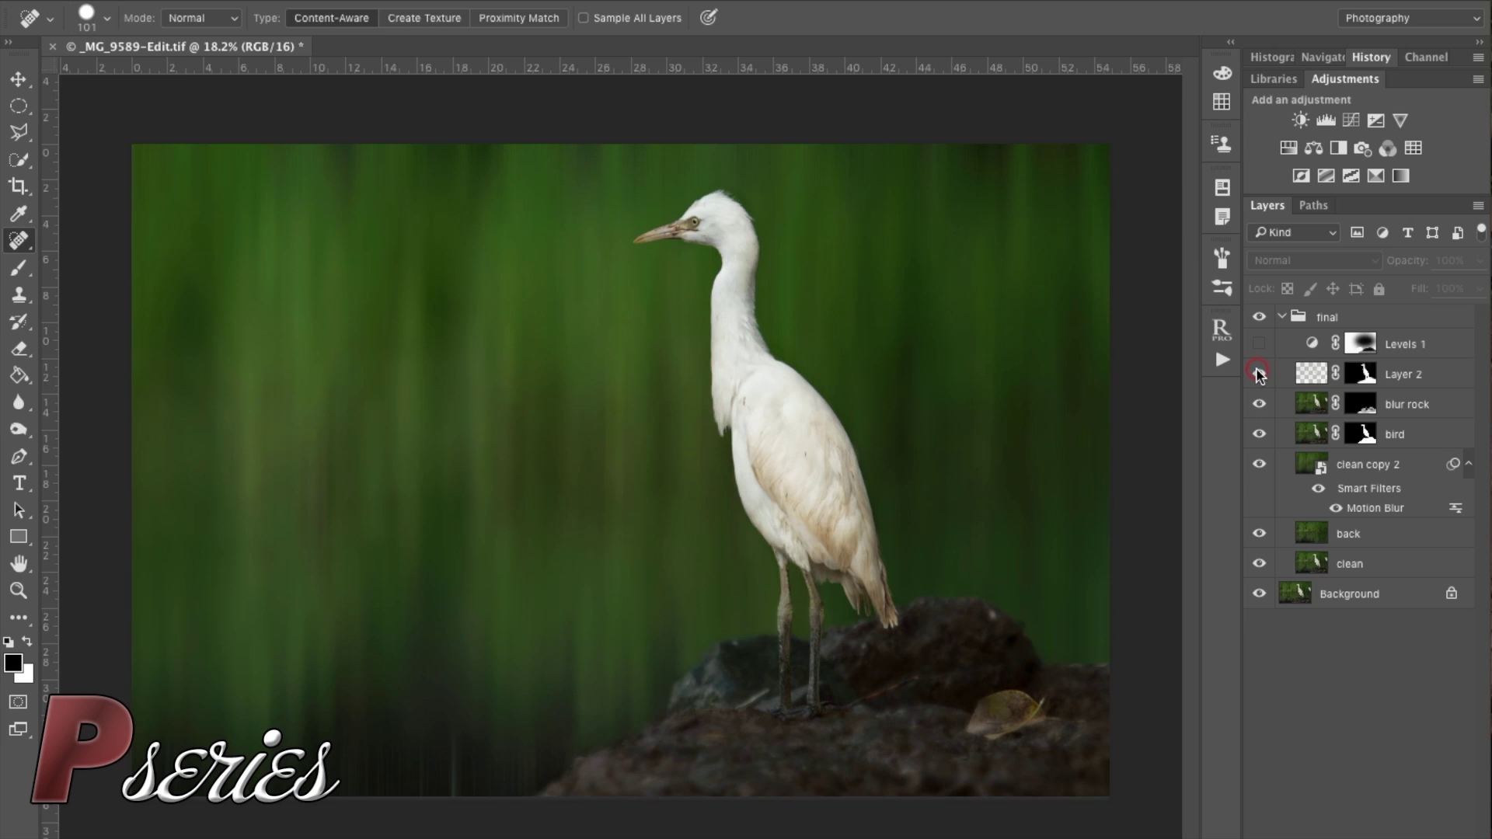
left_click(1259, 344)
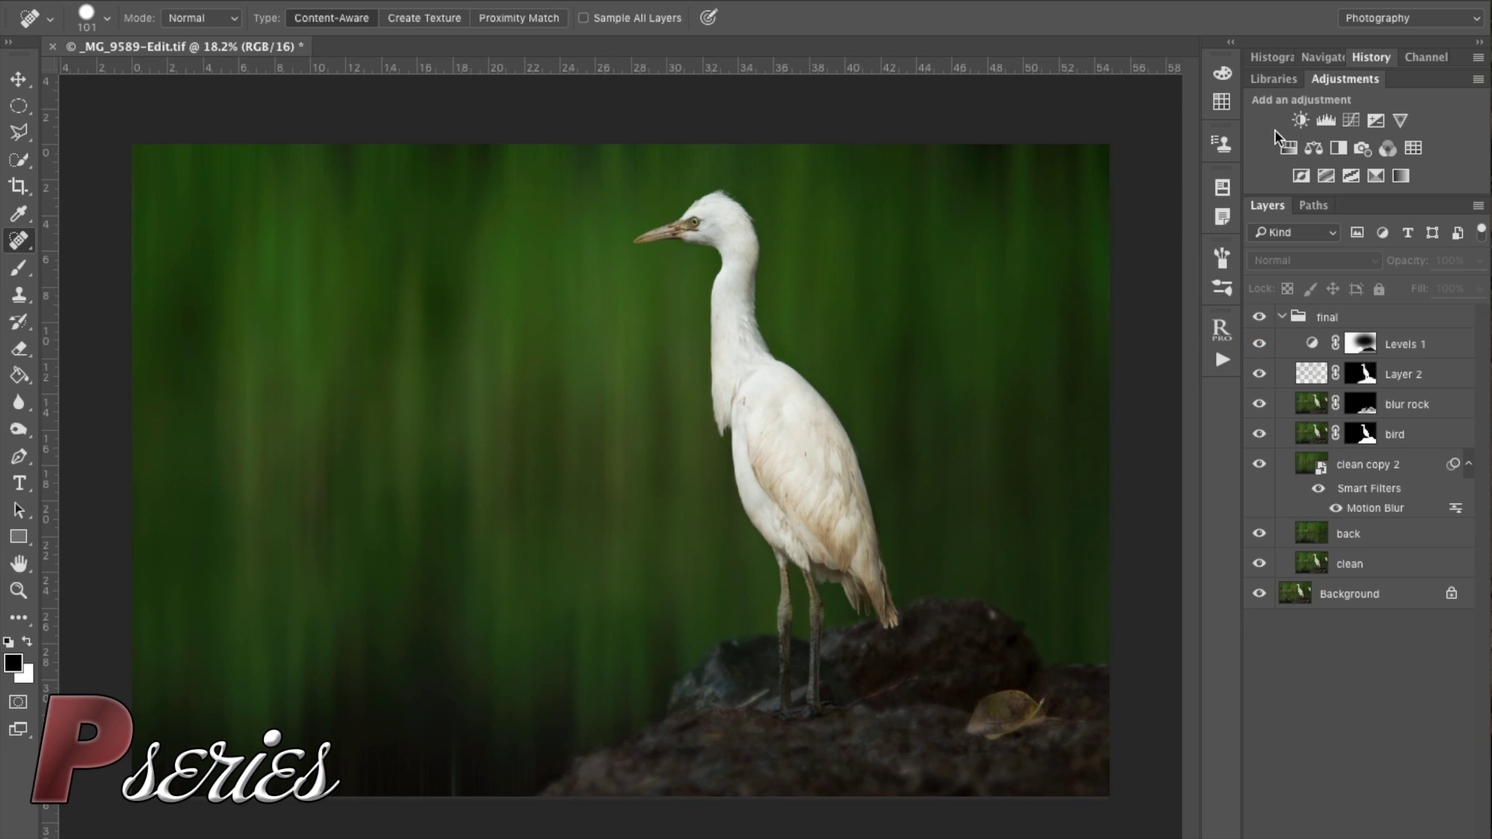
- Collapse and hide the final group, and duplicate the Background layer
left_click(1280, 317)
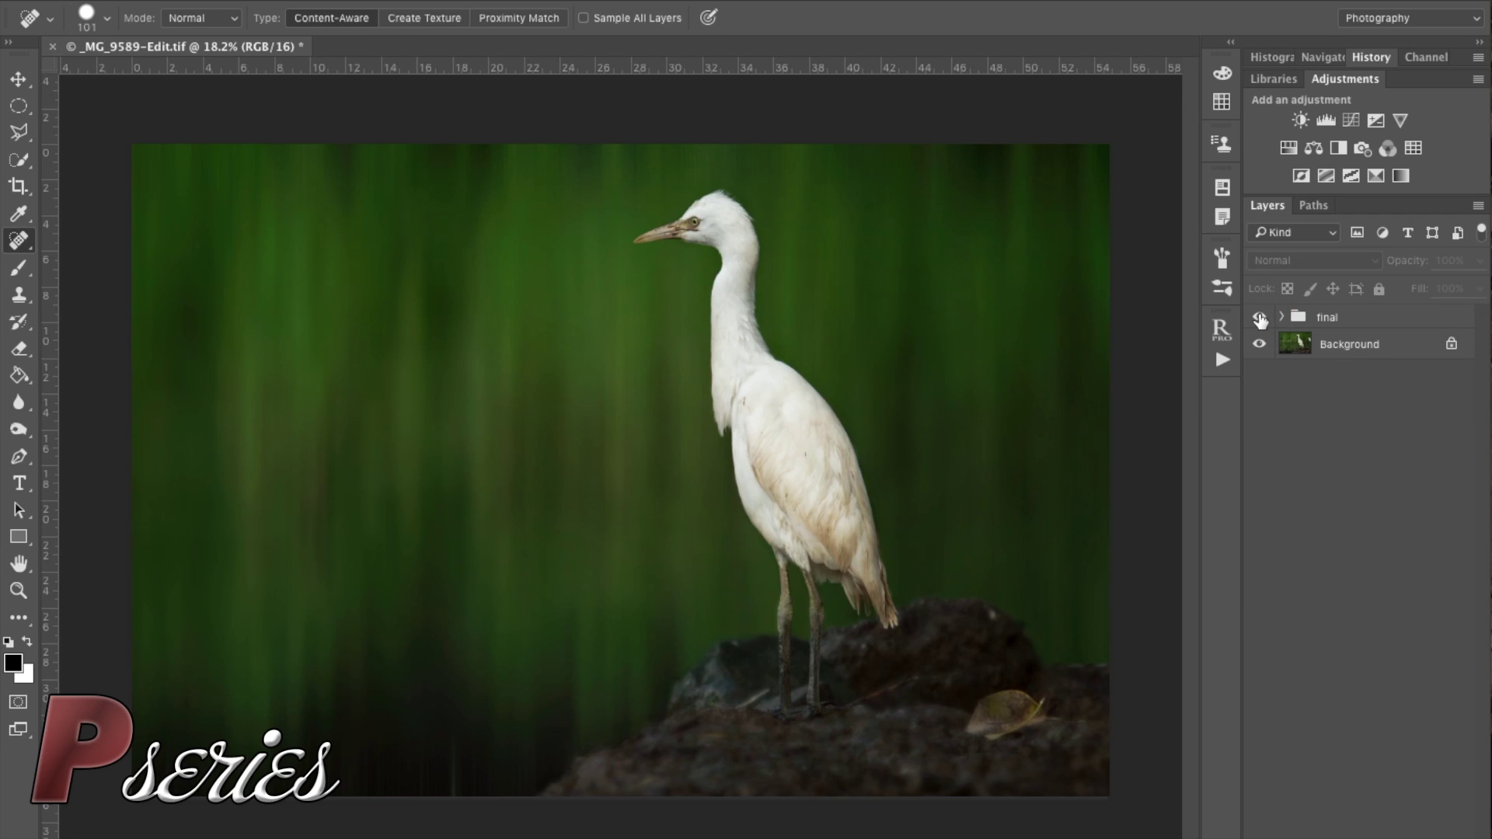
left_click(1260, 318)
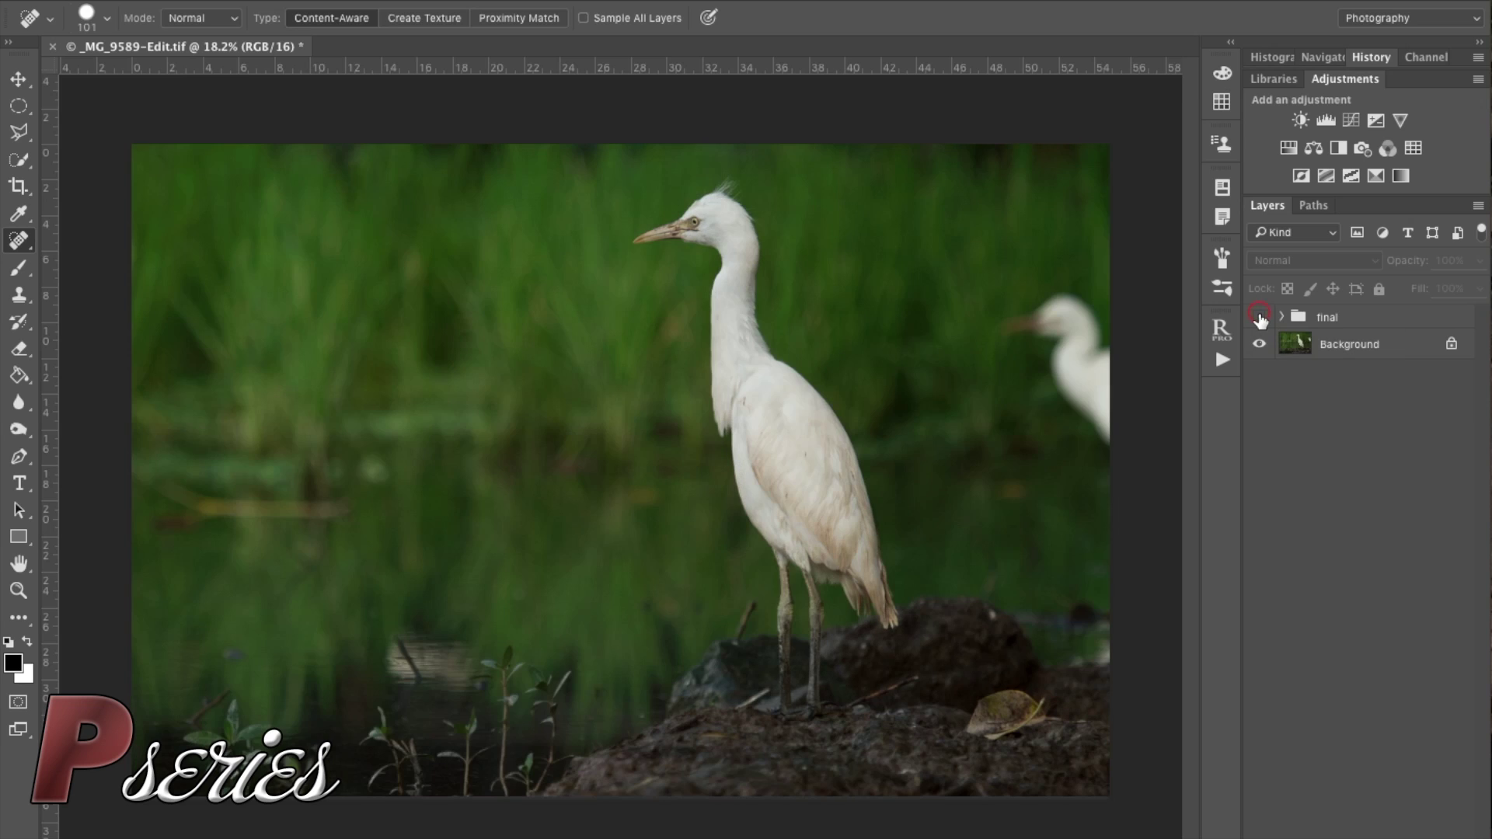
left_click(1317, 350)
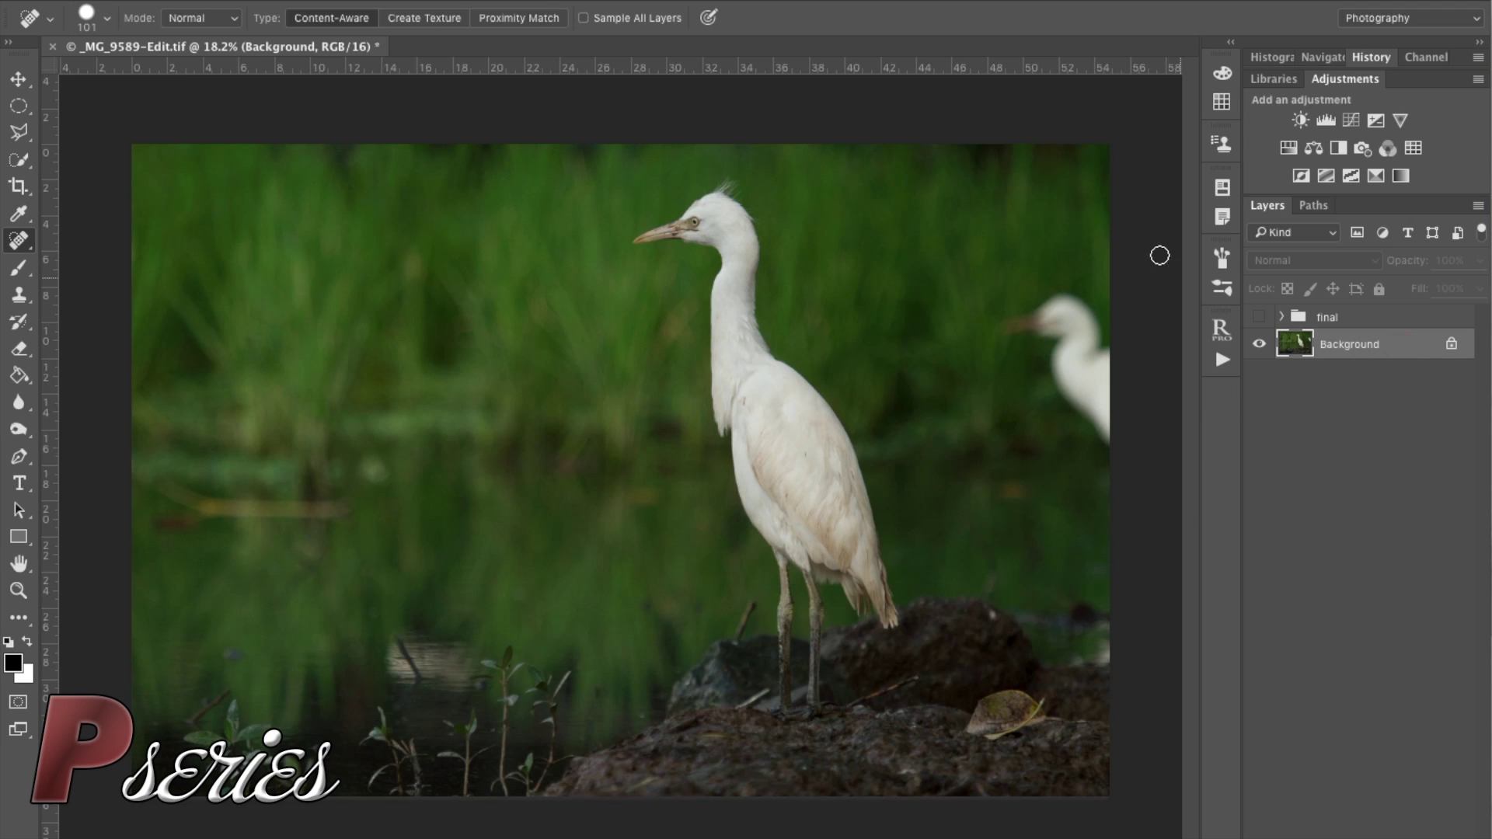
left_click(1073, 485)
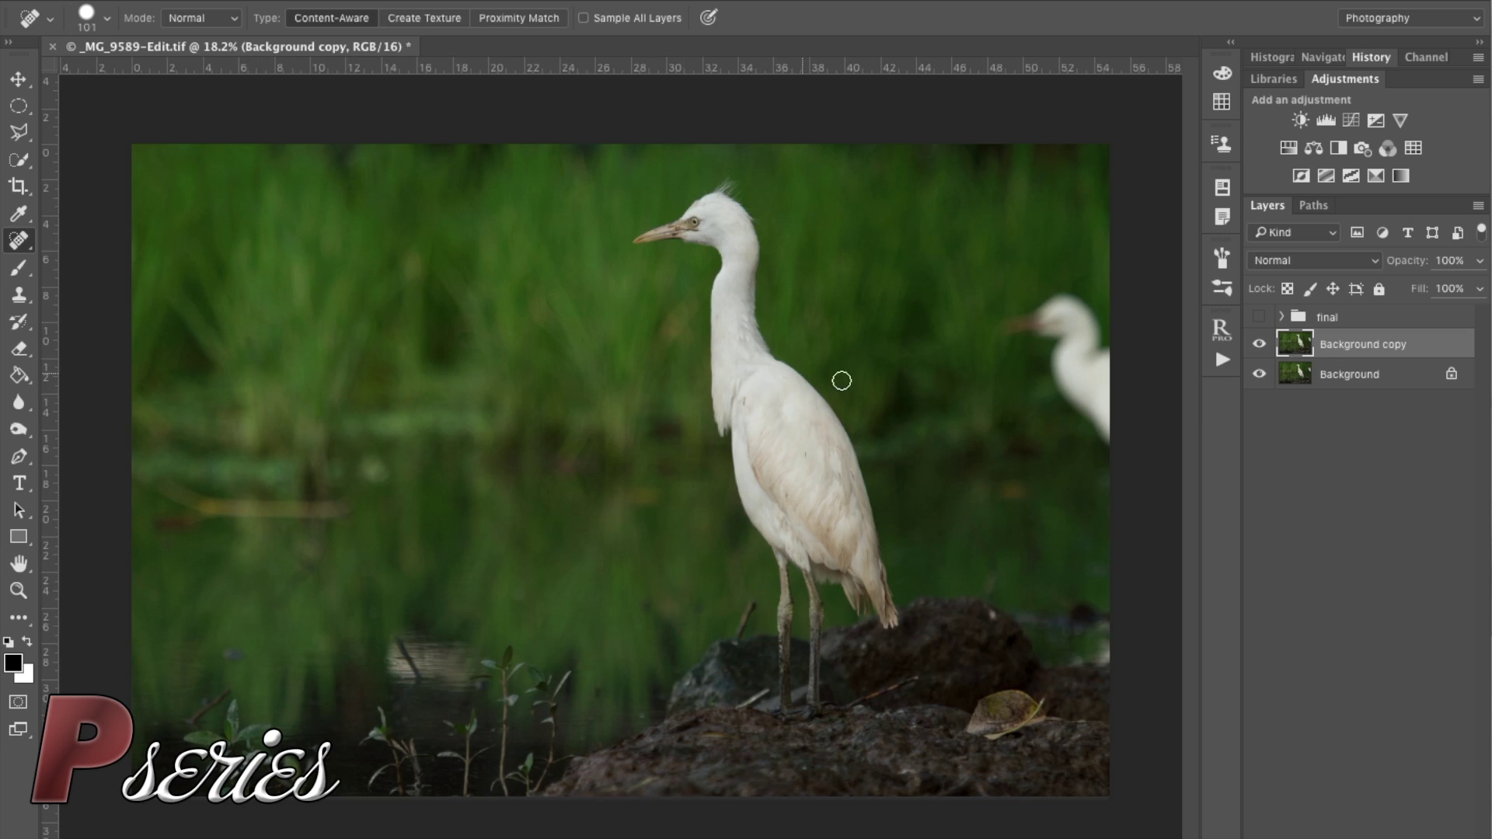
- Spot-heal the floating twig, the small speck and the leafy plant out of the water at the photo's lower left
mouse_move(169, 487)
left_mouse_down()
mouse_move(223, 509)
mouse_move(336, 506)
mouse_move(250, 502)
mouse_move(156, 525)
left_mouse_up()
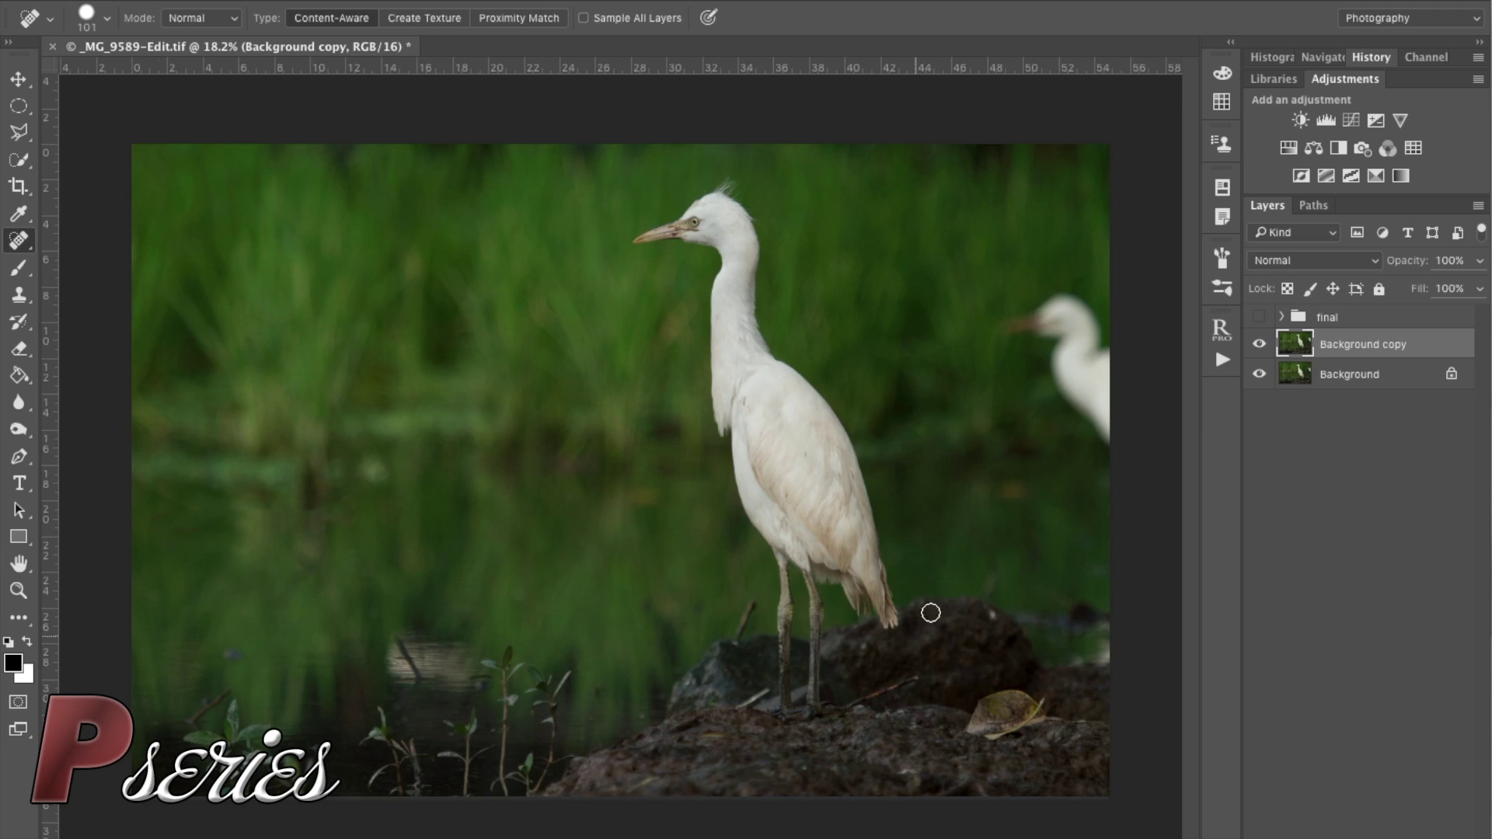
left_click_drag(313, 486, 320, 527)
left_click(227, 649)
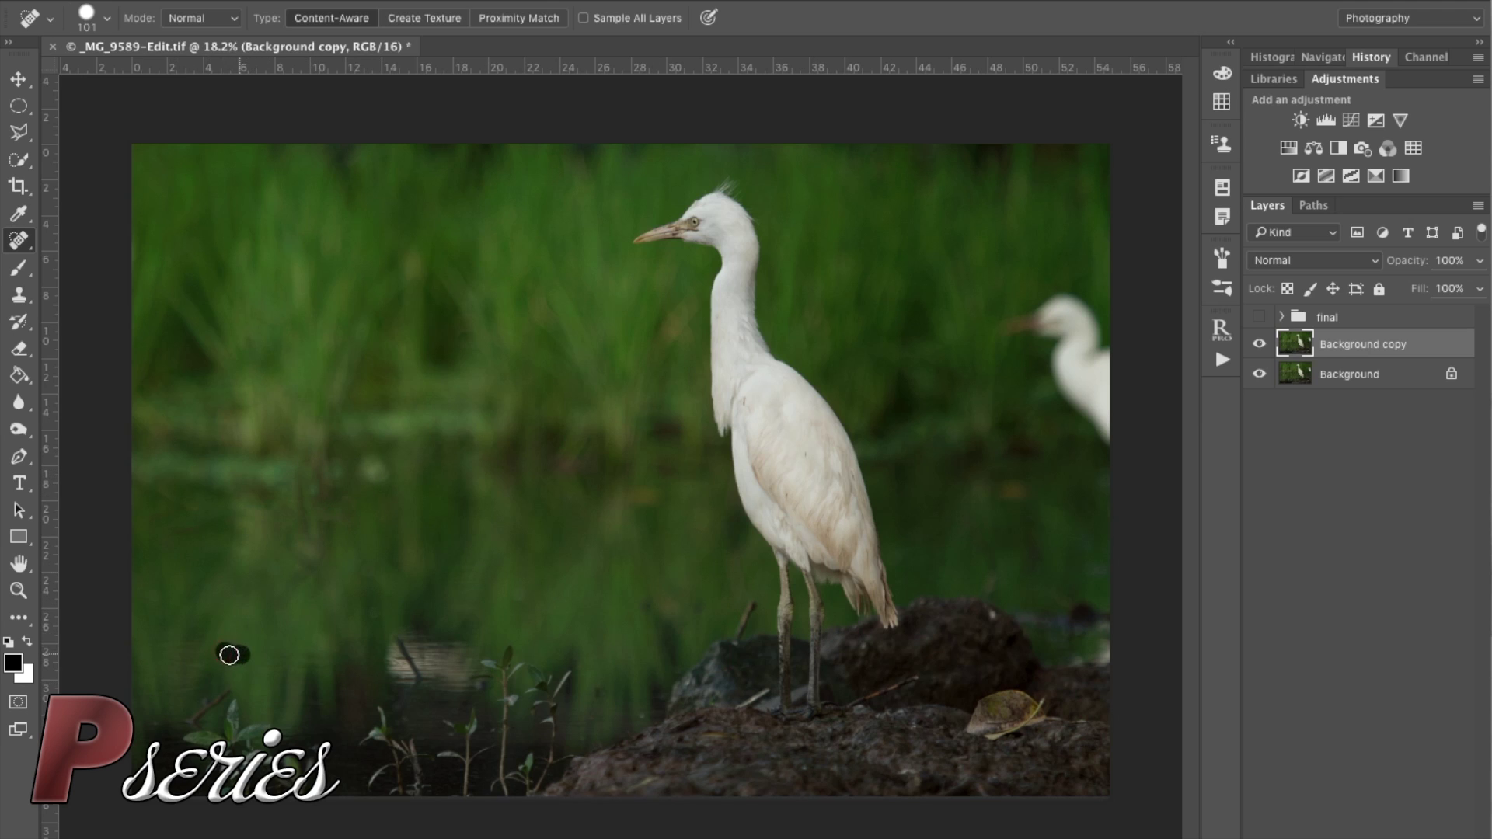
mouse_move(223, 691)
left_mouse_down()
mouse_move(196, 723)
mouse_move(226, 706)
mouse_move(227, 738)
mouse_move(195, 739)
mouse_move(255, 736)
mouse_move(234, 751)
left_mouse_up()
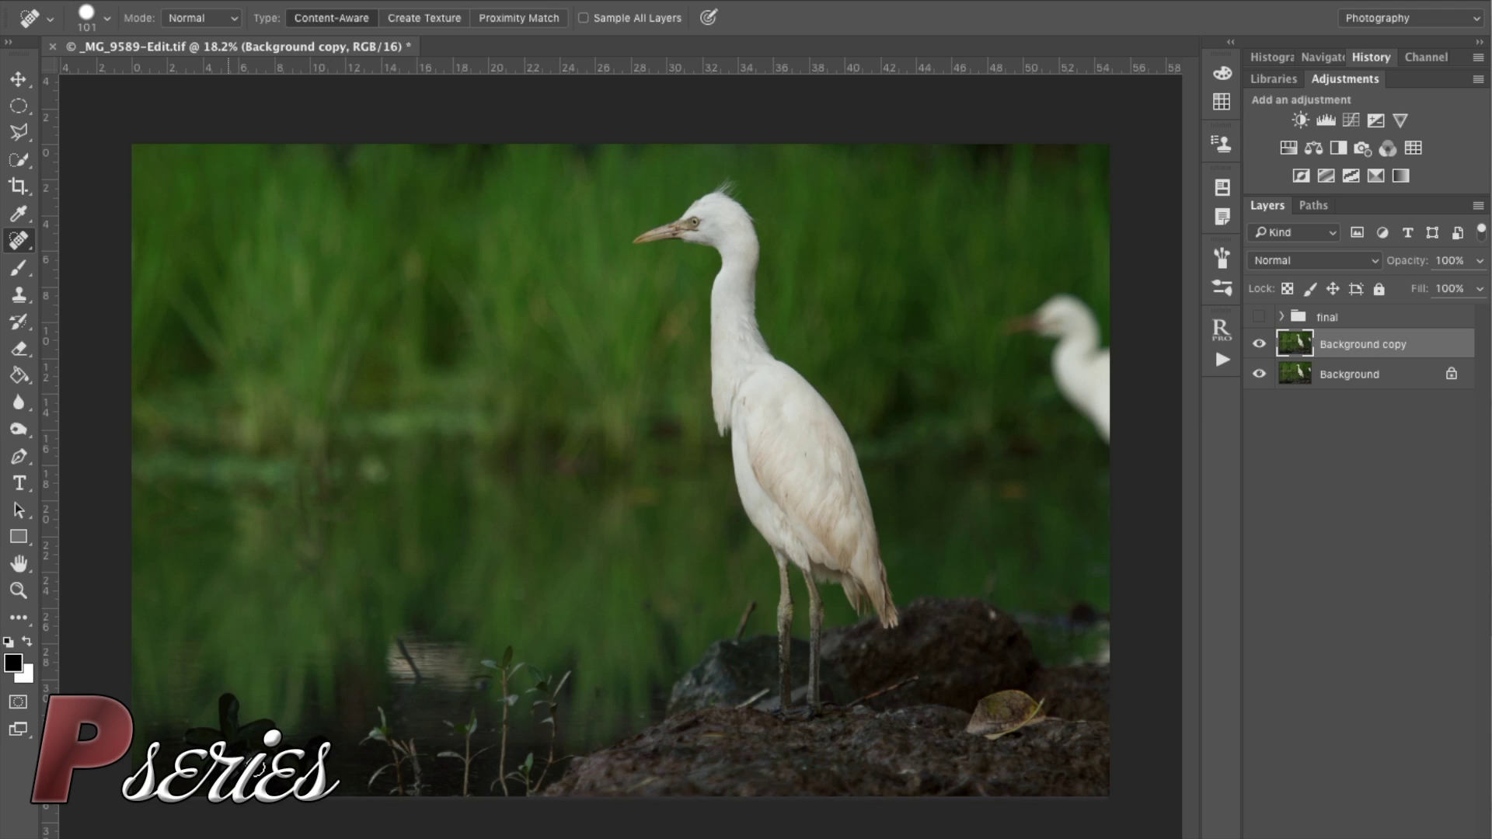
left_click_drag(230, 704, 256, 769)
- Spot-heal the plant stems in the water beside the rock and clean up the leftover marks around them
mouse_move(377, 710)
left_mouse_down()
mouse_move(416, 770)
mouse_move(408, 745)
mouse_move(419, 791)
mouse_move(399, 795)
mouse_move(397, 761)
mouse_move(368, 787)
mouse_move(424, 755)
mouse_move(466, 758)
mouse_move(466, 771)
mouse_move(469, 715)
mouse_move(450, 730)
mouse_move(468, 759)
mouse_move(494, 747)
mouse_move(503, 657)
mouse_move(501, 676)
mouse_move(488, 661)
mouse_move(515, 698)
mouse_move(488, 680)
mouse_move(510, 800)
mouse_move(497, 781)
mouse_move(526, 759)
mouse_move(527, 790)
mouse_move(566, 756)
mouse_move(547, 750)
mouse_move(553, 691)
left_mouse_up()
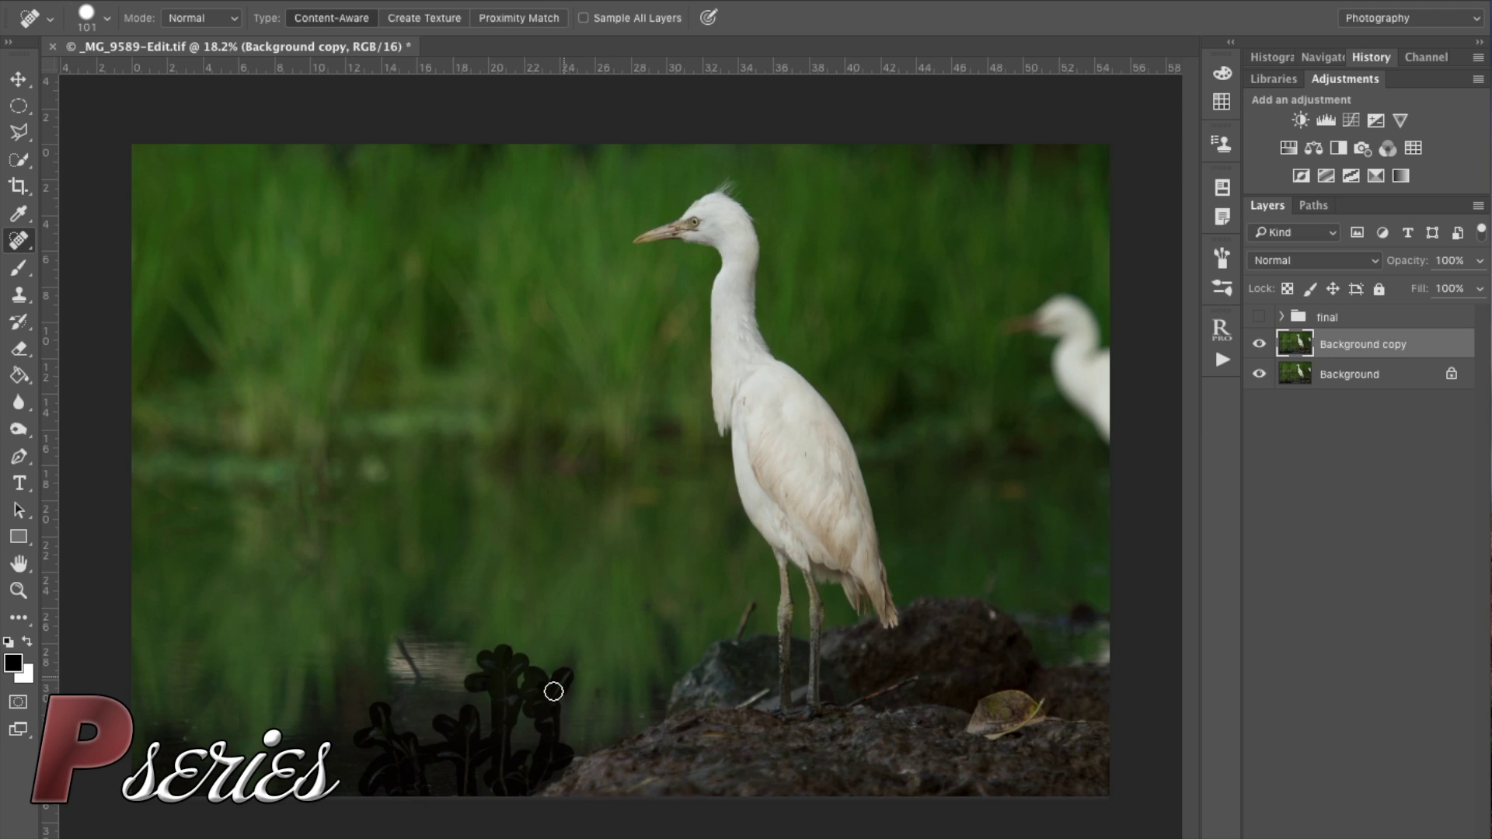
left_click_drag(554, 691, 555, 689)
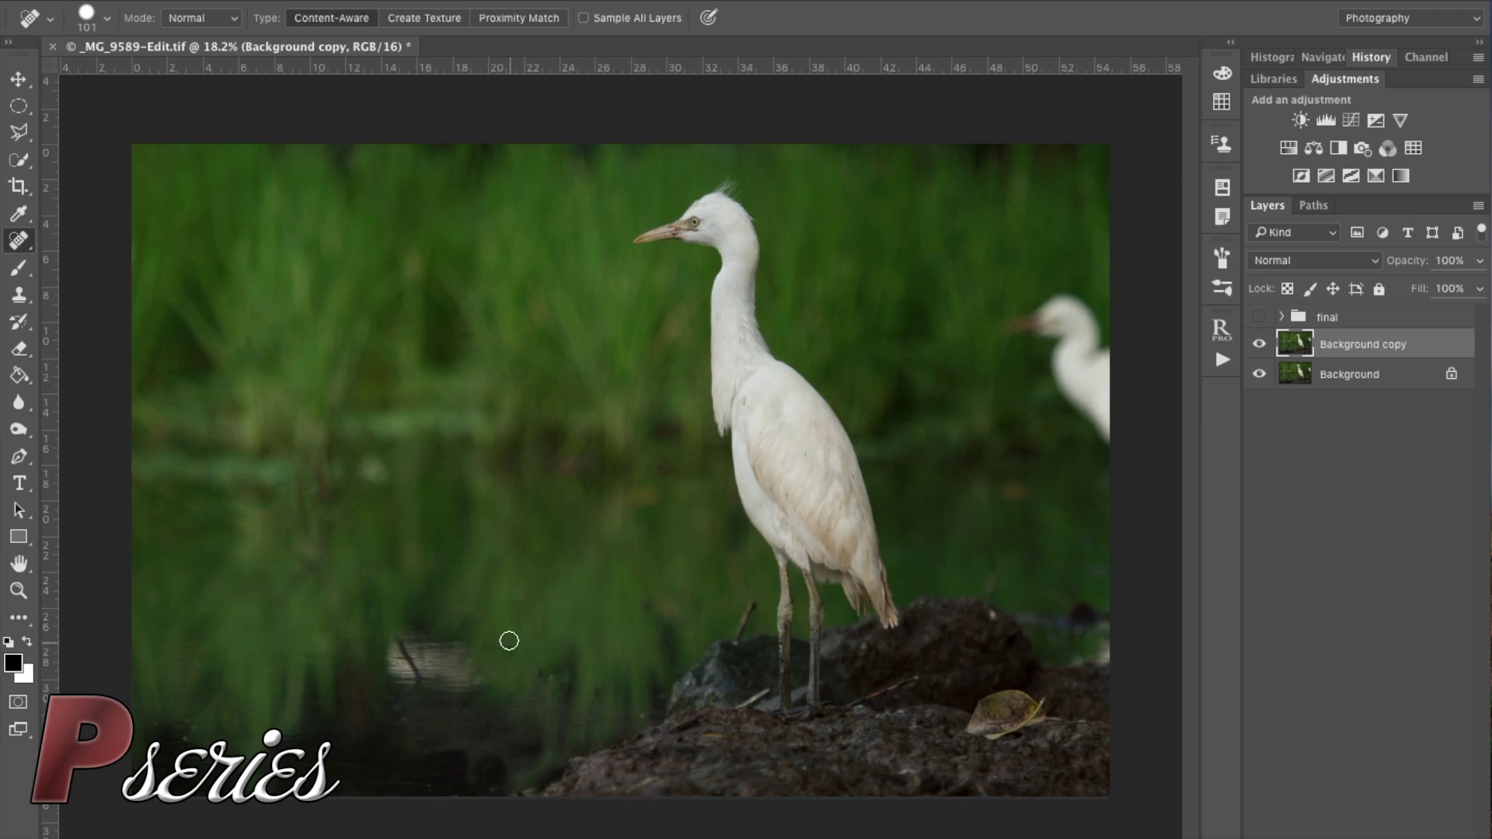
left_click(510, 649)
left_click(538, 670)
left_click(600, 690)
left_click_drag(565, 670, 565, 709)
left_click(550, 678)
- Spot-heal away the bright reflection in the water, the debris beside the rock and the twig sticking up near the egret's legs
mouse_move(399, 660)
left_mouse_down()
mouse_move(445, 656)
mouse_move(460, 692)
mouse_move(427, 684)
mouse_move(406, 711)
mouse_move(419, 666)
left_mouse_up()
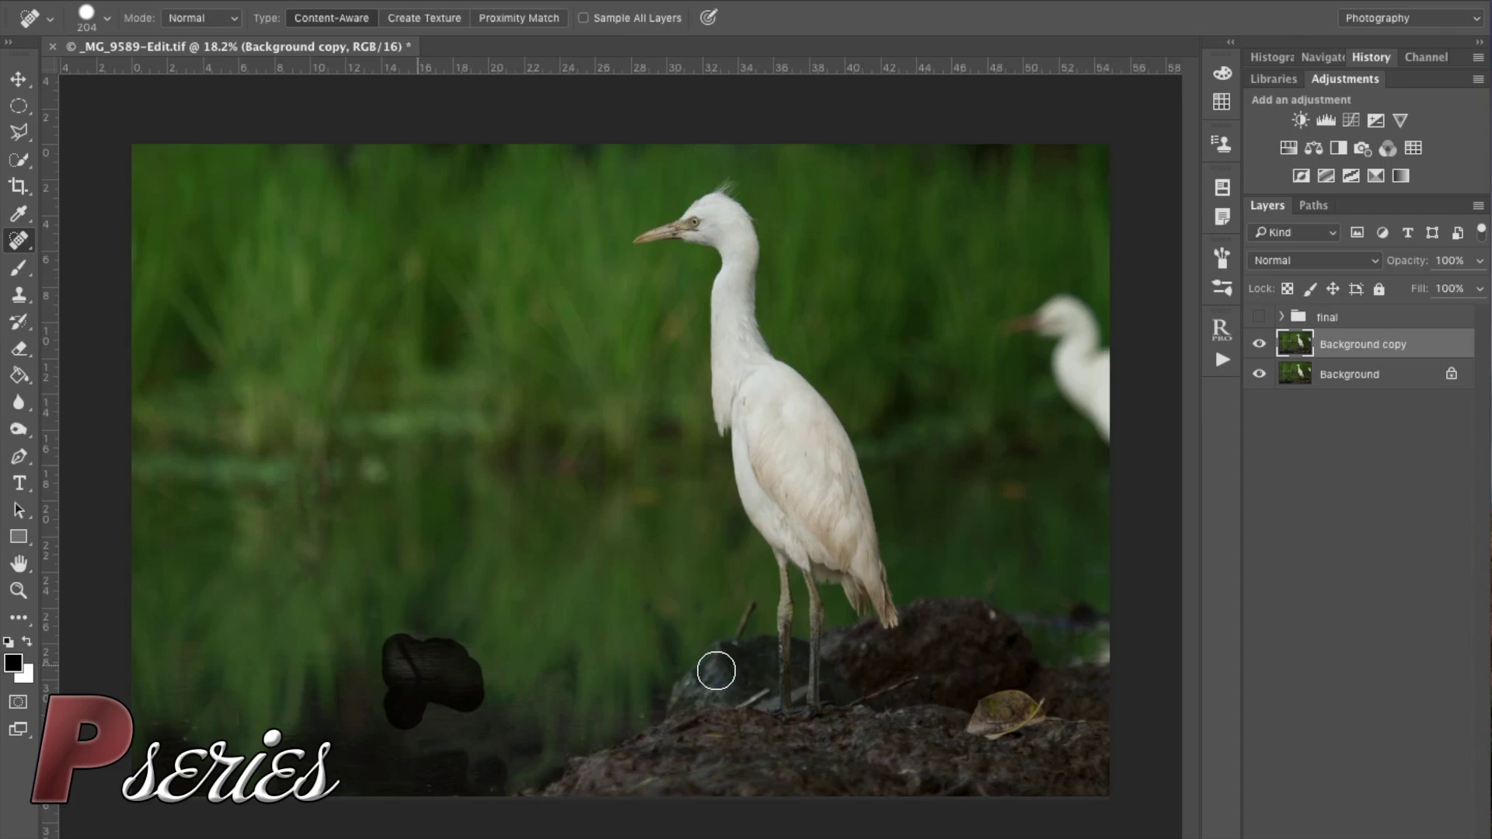
left_click_drag(436, 693, 425, 710)
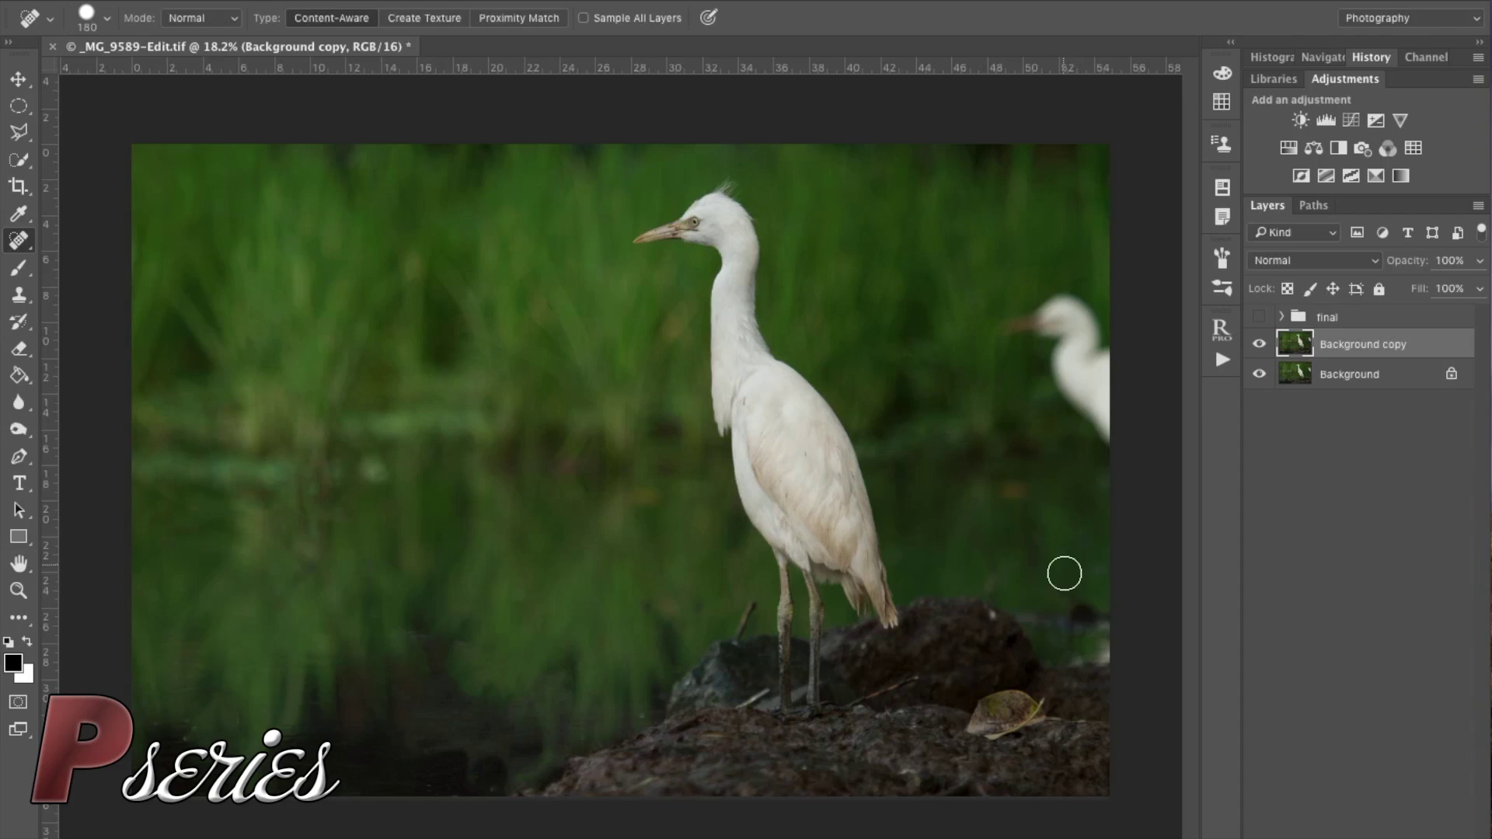
mouse_move(1072, 607)
left_mouse_down()
mouse_move(1103, 626)
mouse_move(1047, 603)
mouse_move(1159, 593)
left_mouse_up()
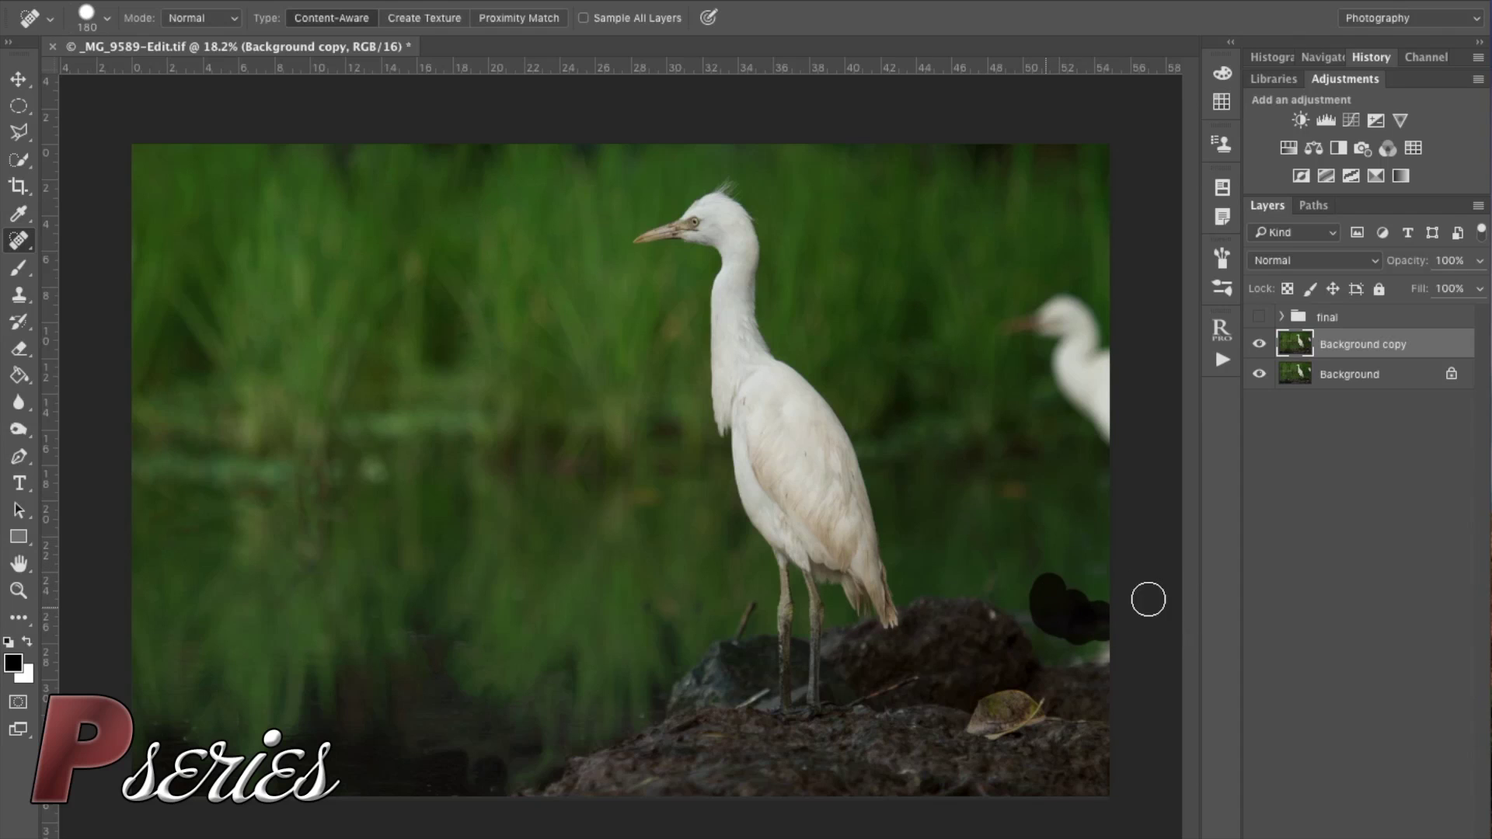
left_click(1041, 611)
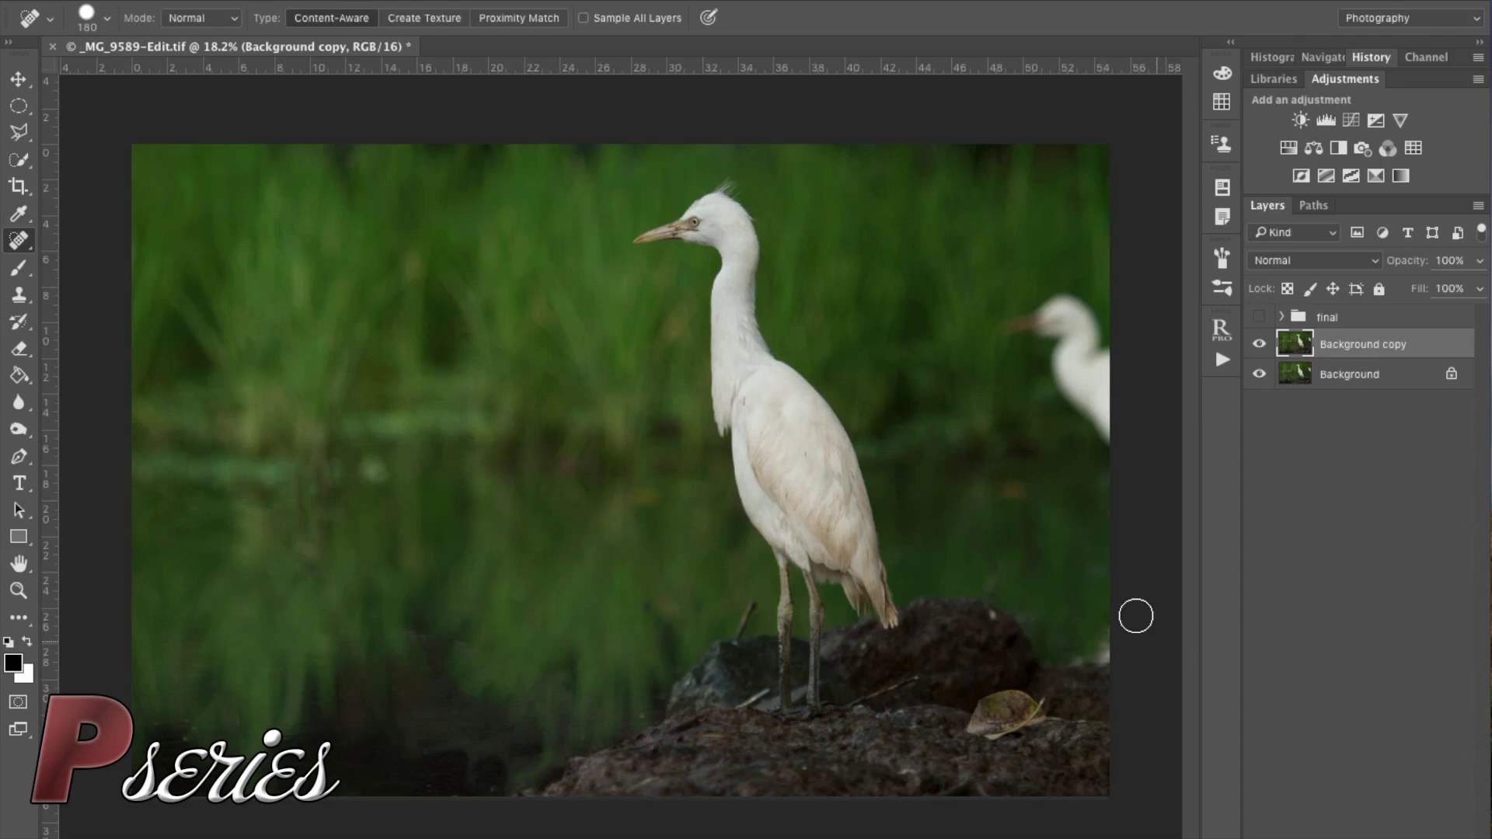
mouse_move(743, 603)
left_mouse_down()
mouse_move(754, 612)
mouse_move(734, 635)
left_mouse_up()
- Rename the Background copy layer to clean
double_click(1360, 346)
type("clean")
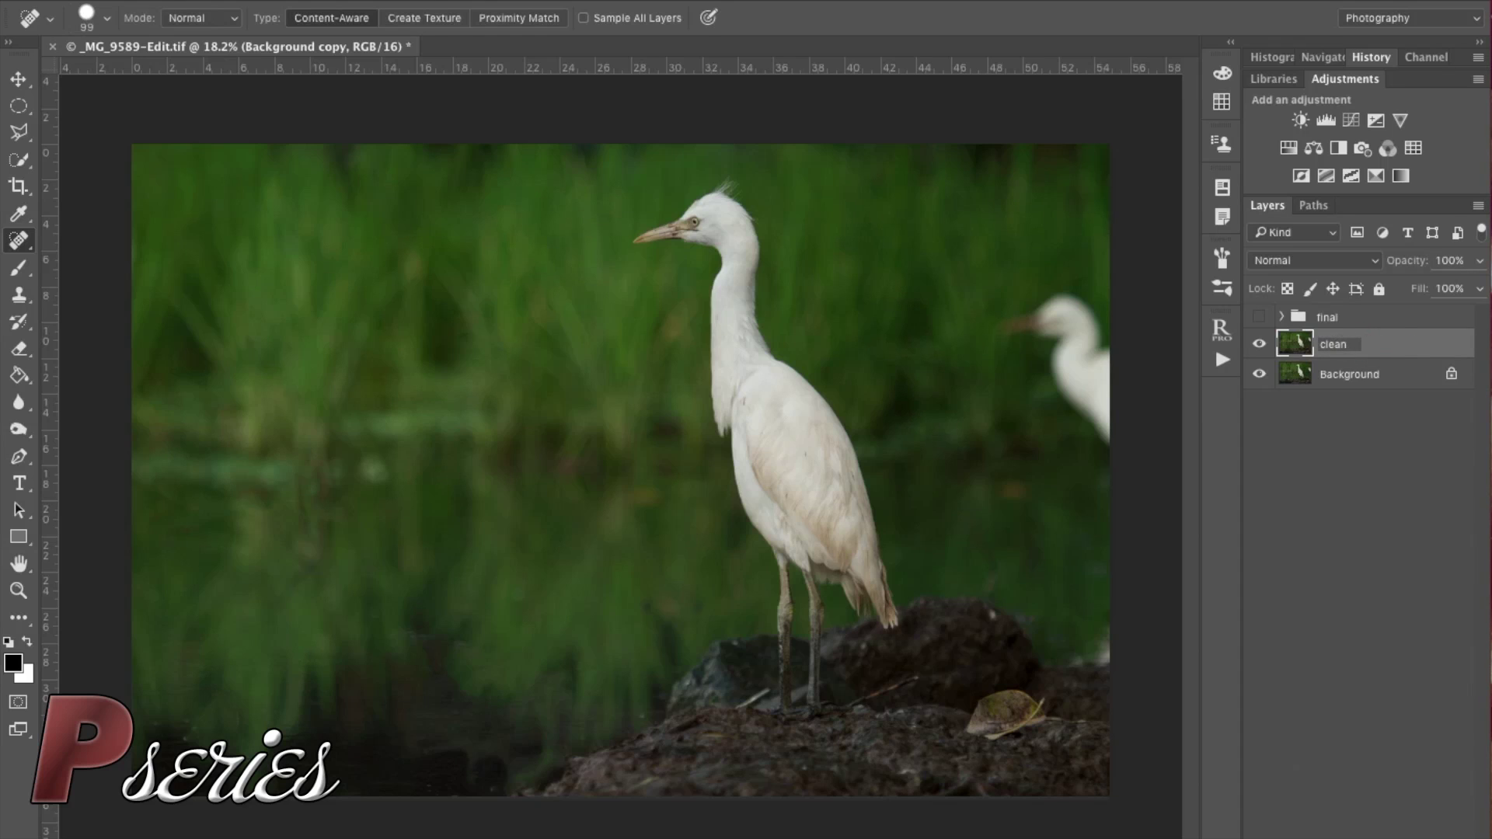
key("Return")
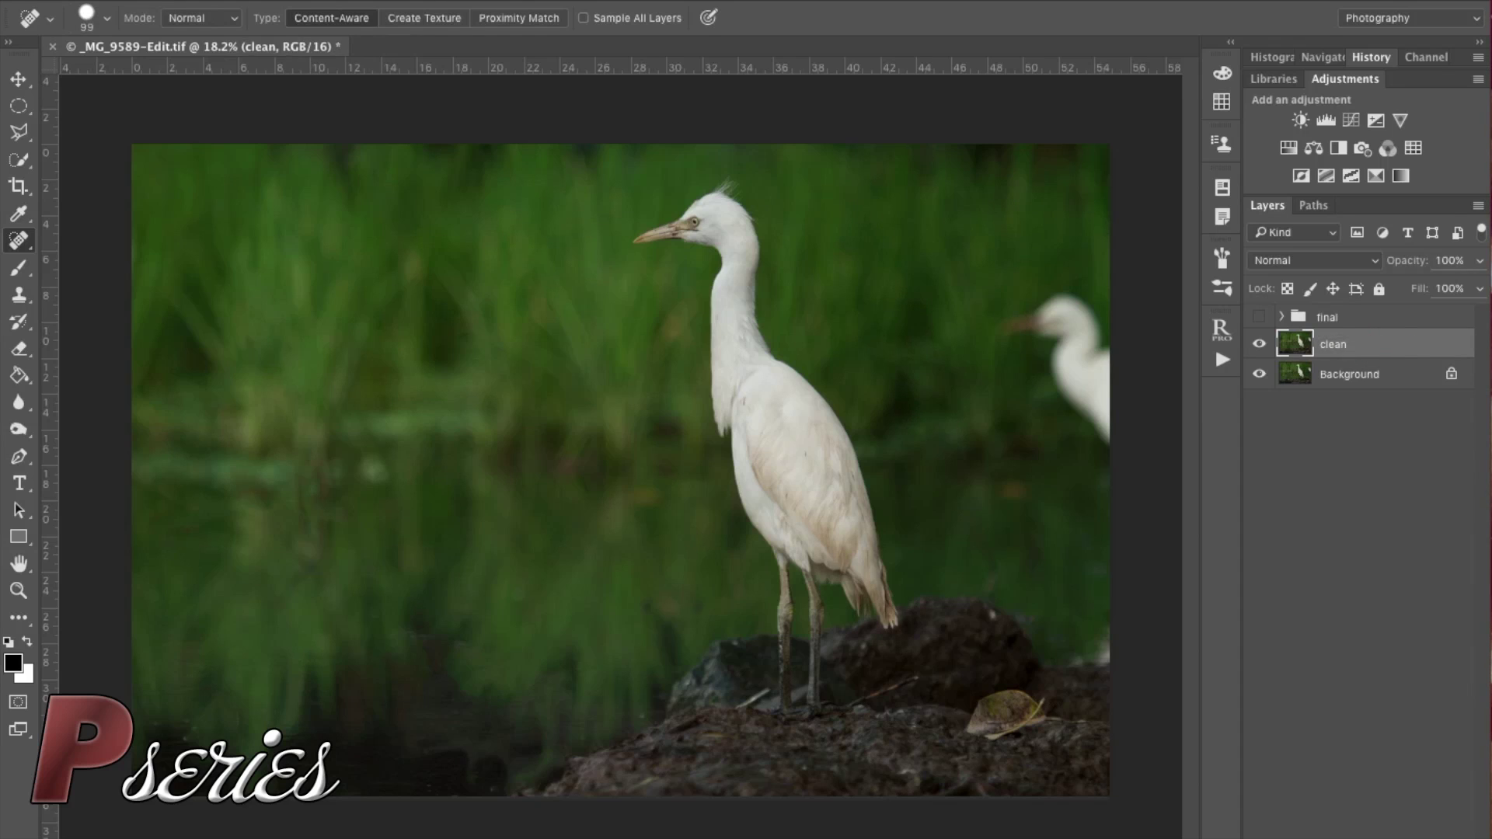
- Duplicate the clean layer and name the copy bck
key("ctrl+j")
double_click(1338, 344)
type("bck")
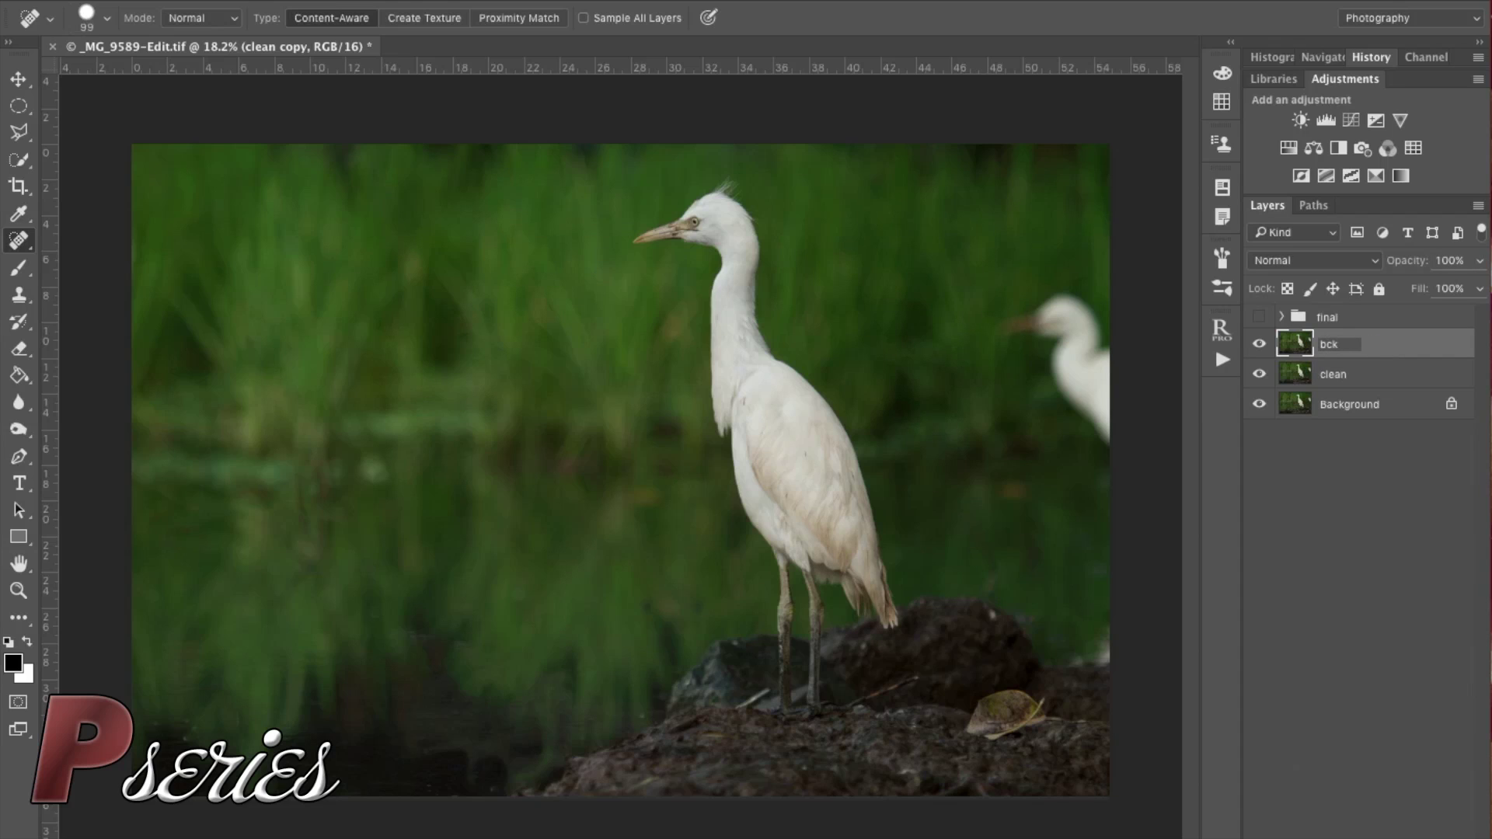
key("Return")
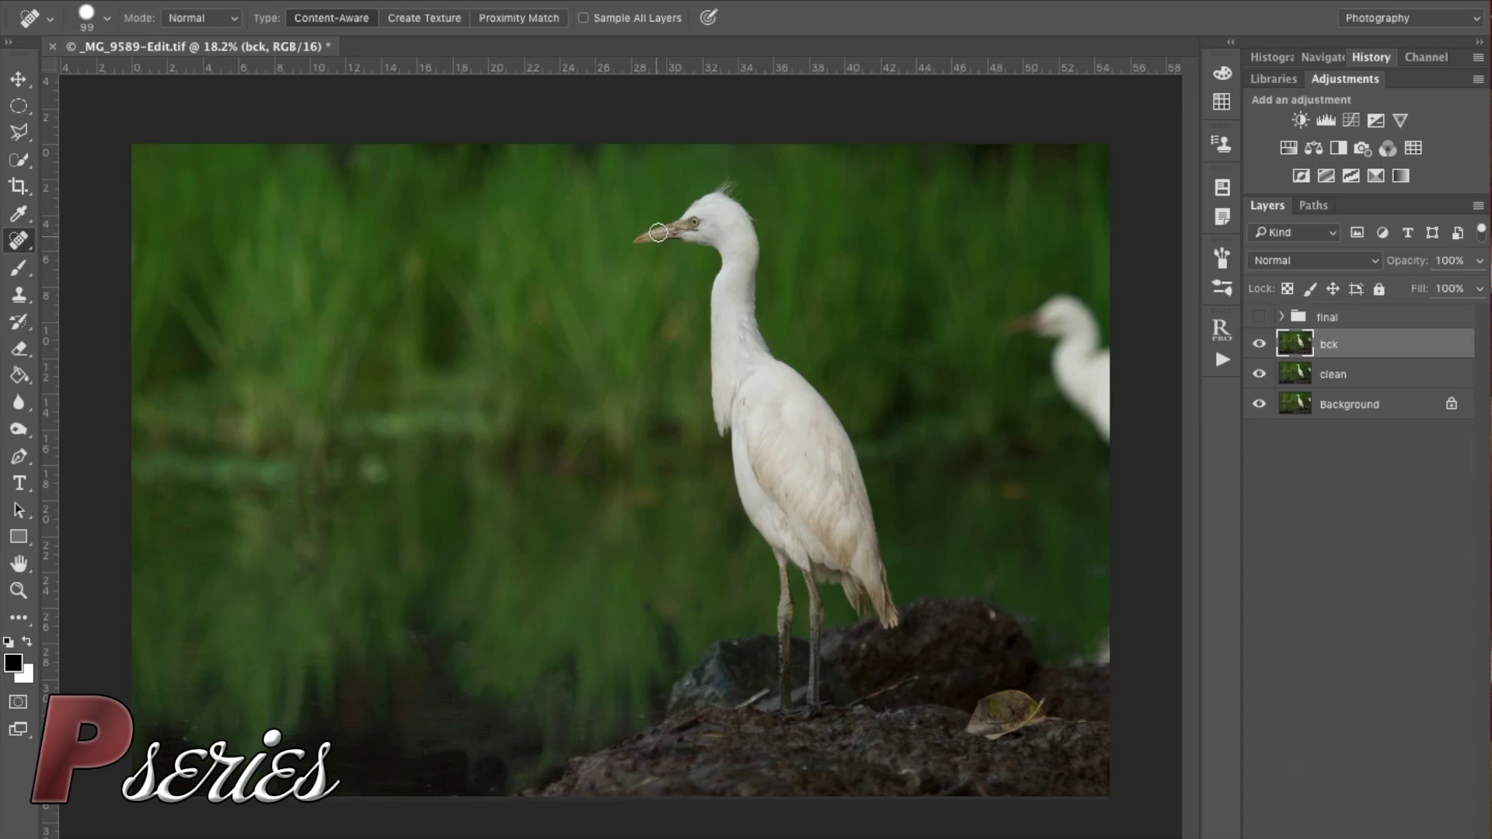
- Spot-heal the main egret, the rocks and the second egret out of the bck layer, cleaning up leftover spots
mouse_move(641, 243)
left_mouse_down()
mouse_move(737, 185)
mouse_move(717, 192)
mouse_move(746, 208)
mouse_move(753, 285)
mouse_move(738, 229)
mouse_move(701, 221)
mouse_move(690, 236)
mouse_move(720, 248)
mouse_move(723, 205)
mouse_move(718, 410)
mouse_move(719, 282)
mouse_move(732, 323)
mouse_move(746, 324)
mouse_move(747, 288)
mouse_move(757, 360)
mouse_move(827, 407)
mouse_move(891, 612)
mouse_move(849, 570)
mouse_move(831, 577)
mouse_move(846, 590)
mouse_move(821, 556)
mouse_move(769, 534)
mouse_move(729, 413)
mouse_move(769, 549)
mouse_move(728, 337)
mouse_move(752, 422)
mouse_move(756, 393)
mouse_move(791, 408)
mouse_move(787, 387)
mouse_move(841, 462)
mouse_move(858, 541)
mouse_move(813, 429)
mouse_move(877, 599)
mouse_move(759, 439)
mouse_move(816, 623)
mouse_move(778, 575)
mouse_move(789, 534)
mouse_move(786, 623)
mouse_move(710, 650)
mouse_move(667, 729)
mouse_move(510, 793)
mouse_move(1081, 801)
mouse_move(1120, 775)
mouse_move(1103, 676)
mouse_move(1049, 660)
mouse_move(1003, 606)
mouse_move(931, 605)
mouse_move(886, 566)
mouse_move(883, 620)
mouse_move(847, 643)
mouse_move(844, 625)
mouse_move(819, 667)
mouse_move(762, 666)
mouse_move(707, 721)
mouse_move(586, 763)
mouse_move(679, 749)
mouse_move(656, 790)
mouse_move(682, 809)
mouse_move(669, 790)
mouse_move(726, 803)
mouse_move(699, 769)
mouse_move(733, 689)
mouse_move(800, 793)
mouse_move(809, 696)
mouse_move(860, 753)
mouse_move(866, 633)
mouse_move(902, 780)
mouse_move(925, 798)
mouse_move(902, 656)
mouse_move(920, 723)
mouse_move(926, 613)
mouse_move(963, 637)
mouse_move(1006, 627)
mouse_move(1029, 703)
mouse_move(1093, 717)
mouse_move(1103, 796)
mouse_move(1052, 729)
mouse_move(1052, 793)
mouse_move(1028, 771)
mouse_move(983, 642)
mouse_move(992, 790)
mouse_move(936, 643)
mouse_move(945, 804)
mouse_move(957, 724)
mouse_move(890, 729)
mouse_move(945, 683)
left_mouse_up()
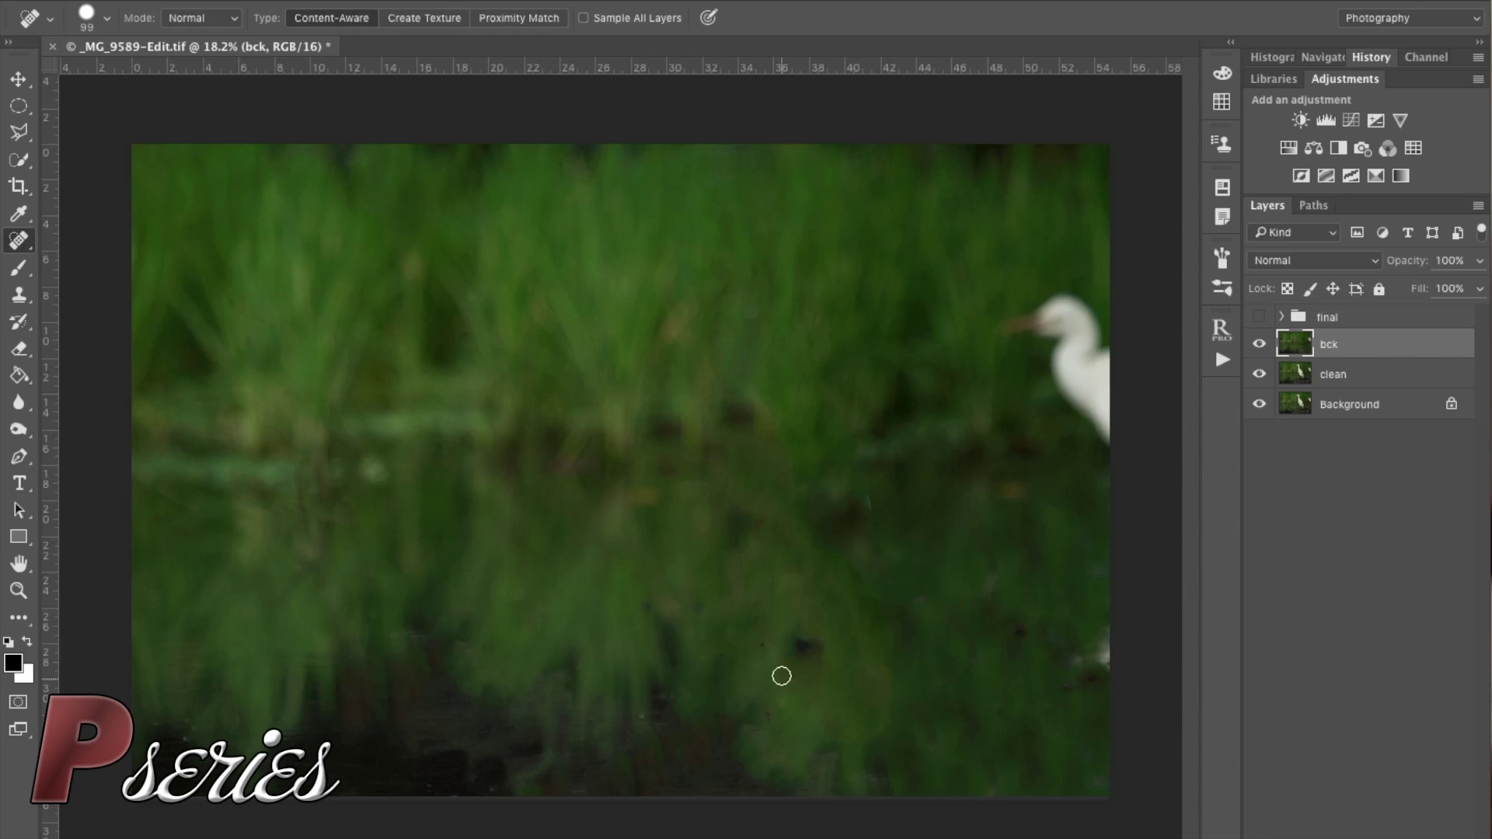
left_click(760, 642)
left_click(767, 710)
left_click(715, 651)
mouse_move(823, 513)
left_mouse_down()
mouse_move(851, 516)
mouse_move(823, 523)
mouse_move(875, 553)
left_mouse_up()
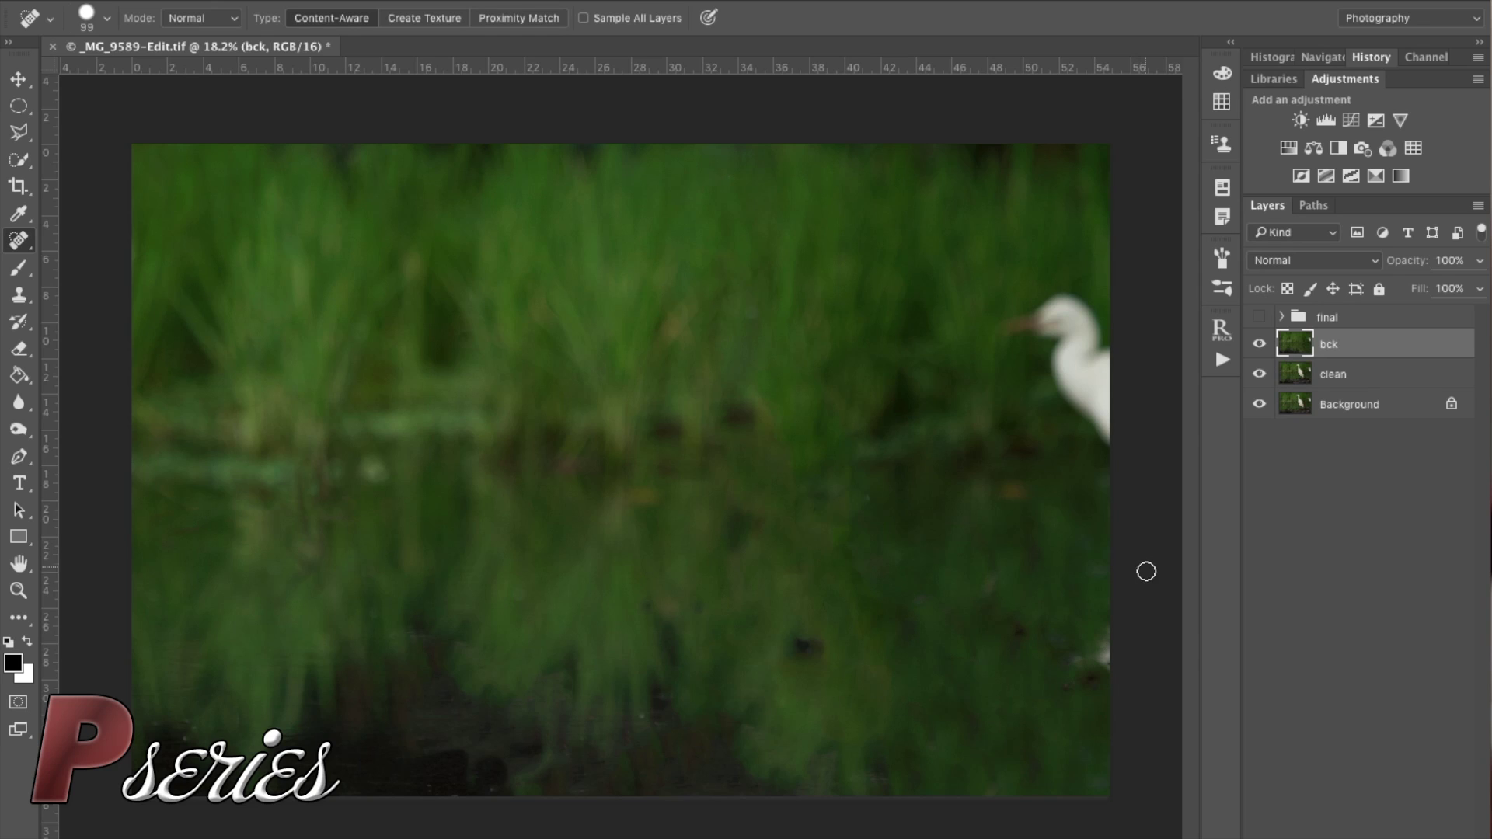
mouse_move(1108, 618)
left_mouse_down()
mouse_move(1070, 668)
mouse_move(1099, 683)
mouse_move(1103, 656)
left_mouse_up()
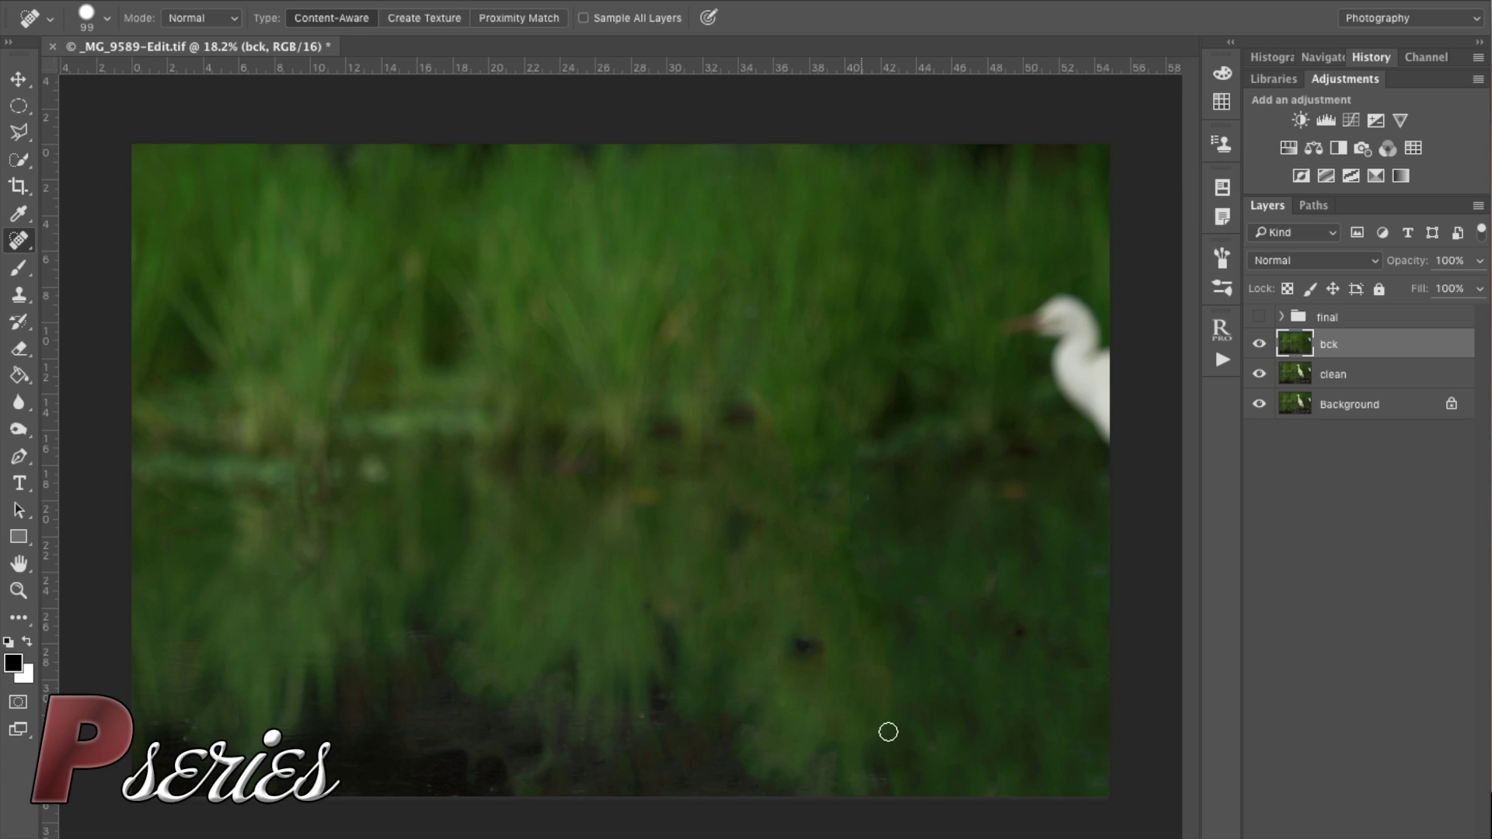
mouse_move(1008, 329)
left_mouse_down()
mouse_move(1074, 311)
mouse_move(1060, 303)
mouse_move(1094, 331)
mouse_move(1077, 306)
mouse_move(1090, 311)
mouse_move(1052, 301)
mouse_move(1040, 322)
mouse_move(1060, 330)
mouse_move(1039, 327)
mouse_move(1079, 321)
mouse_move(1053, 358)
mouse_move(1102, 435)
mouse_move(1072, 364)
mouse_move(1106, 394)
left_mouse_up()
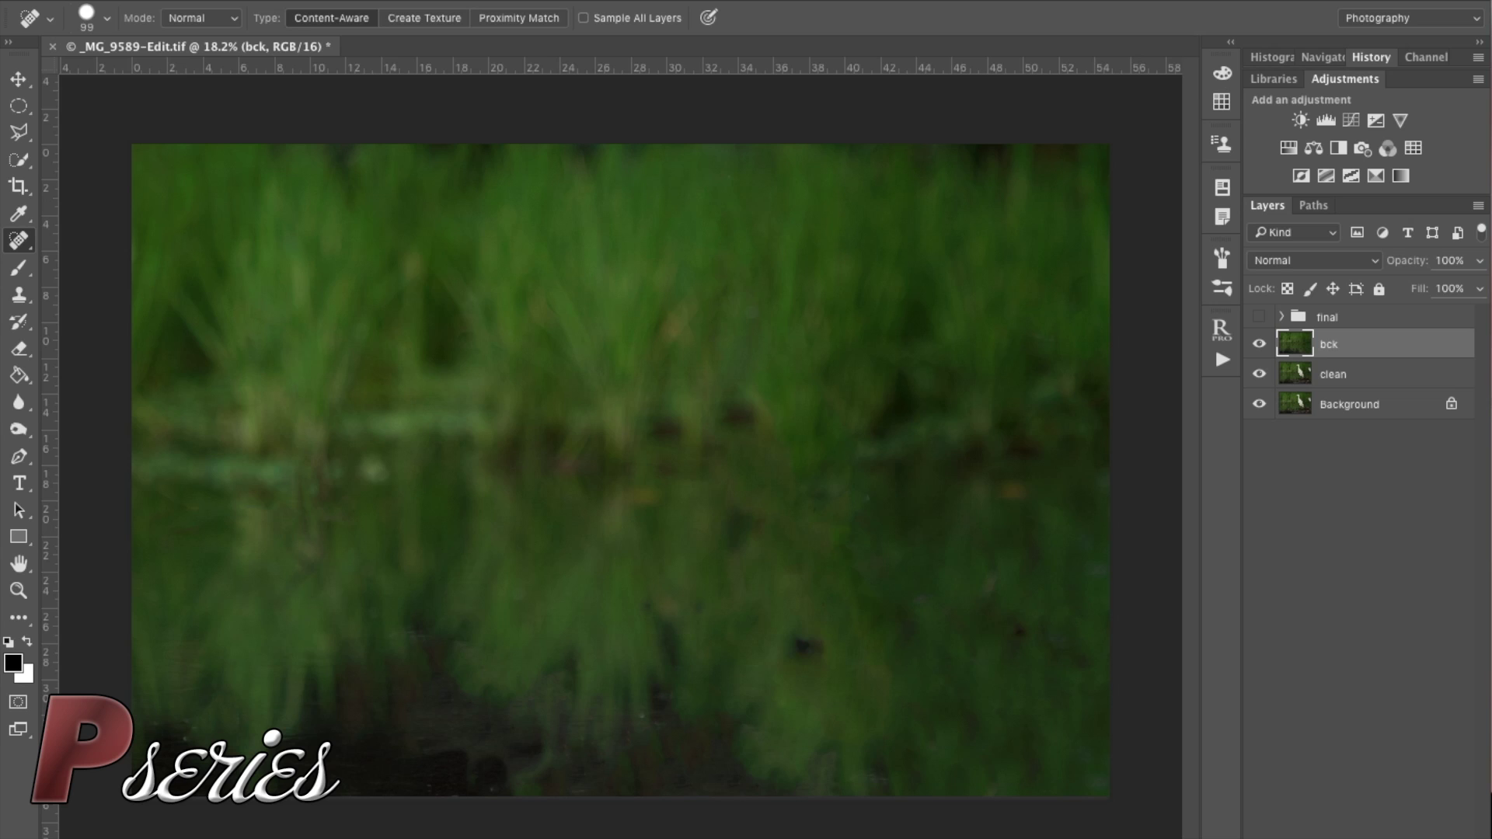
- Convert the bck layer to a Smart Object
left_click(342, 2)
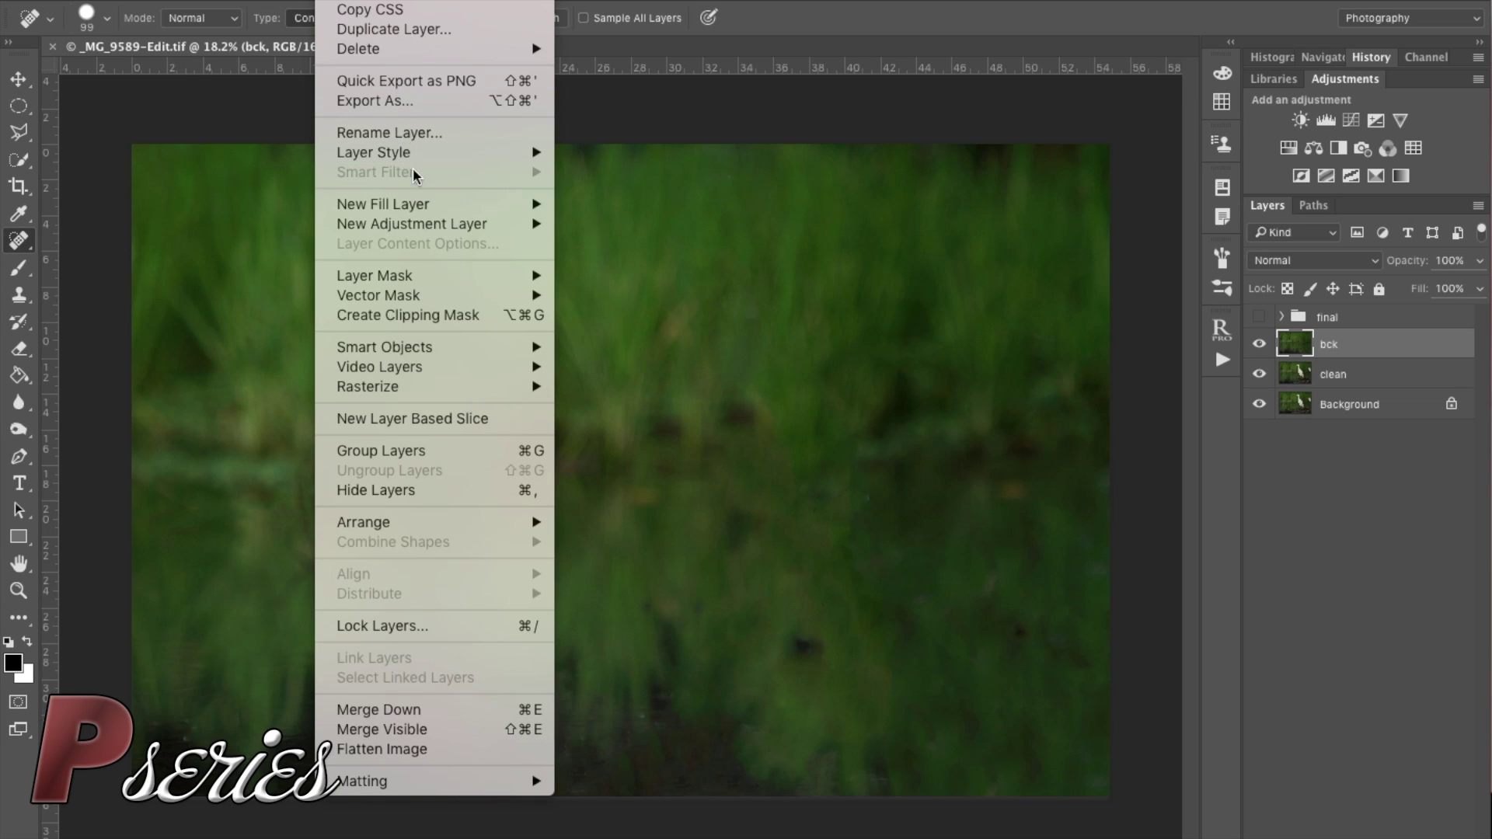
mouse_move(450, 347)
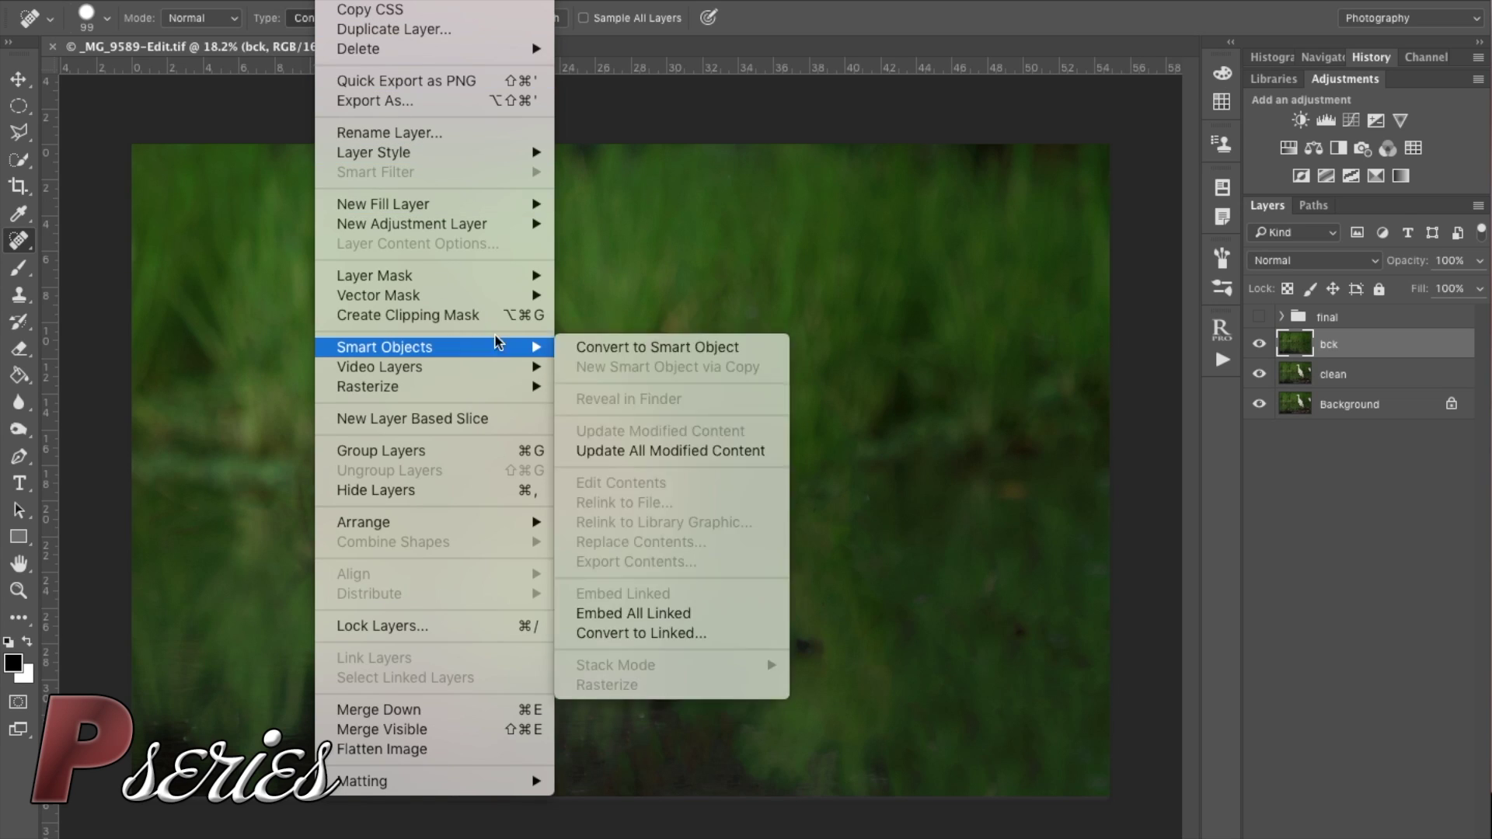
left_click(597, 348)
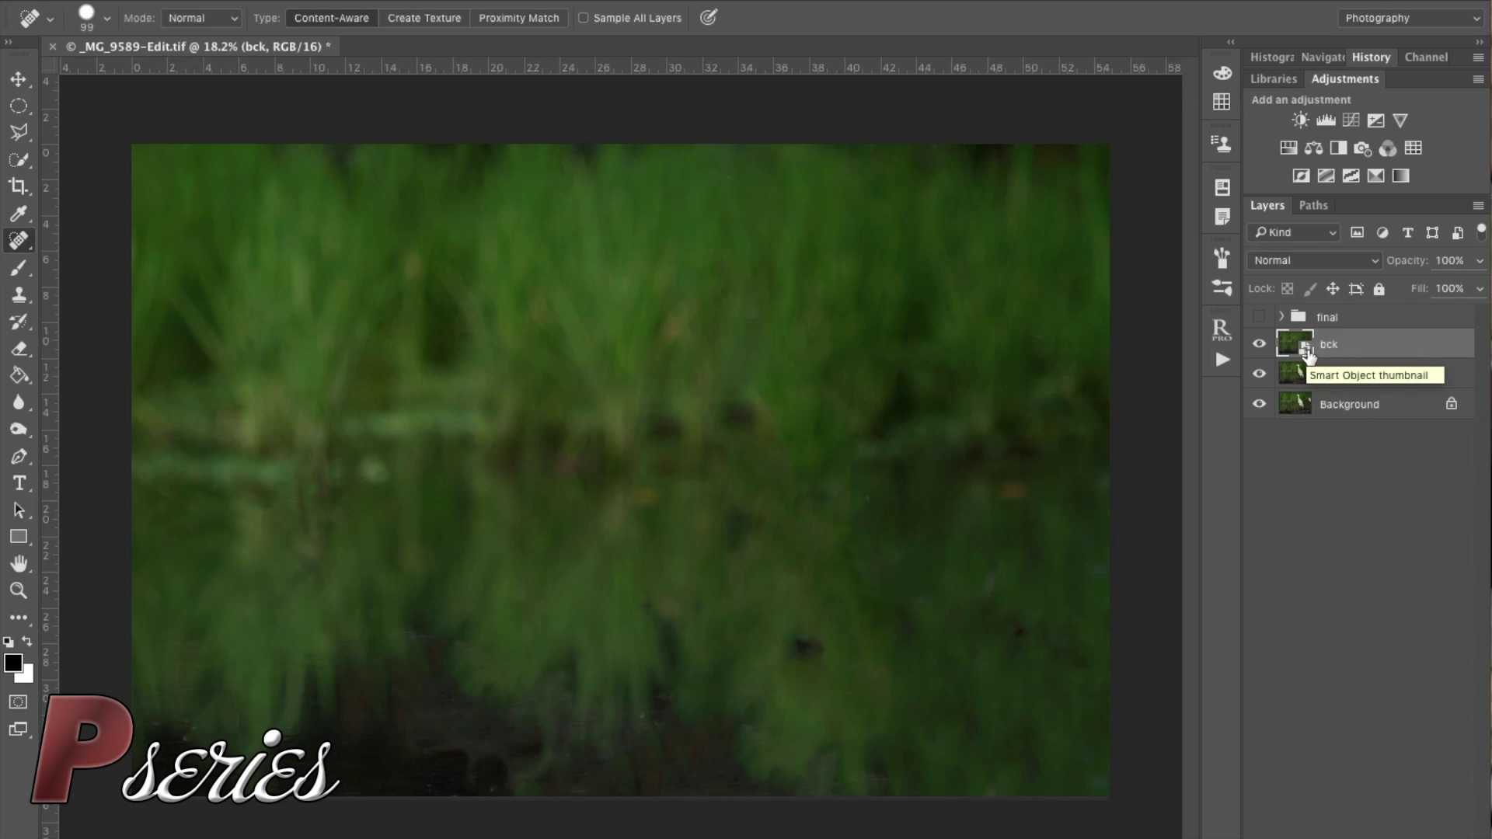
- Start a Motion Blur on the bck Smart Object and set its angle to 90 degrees
left_click(1376, 347)
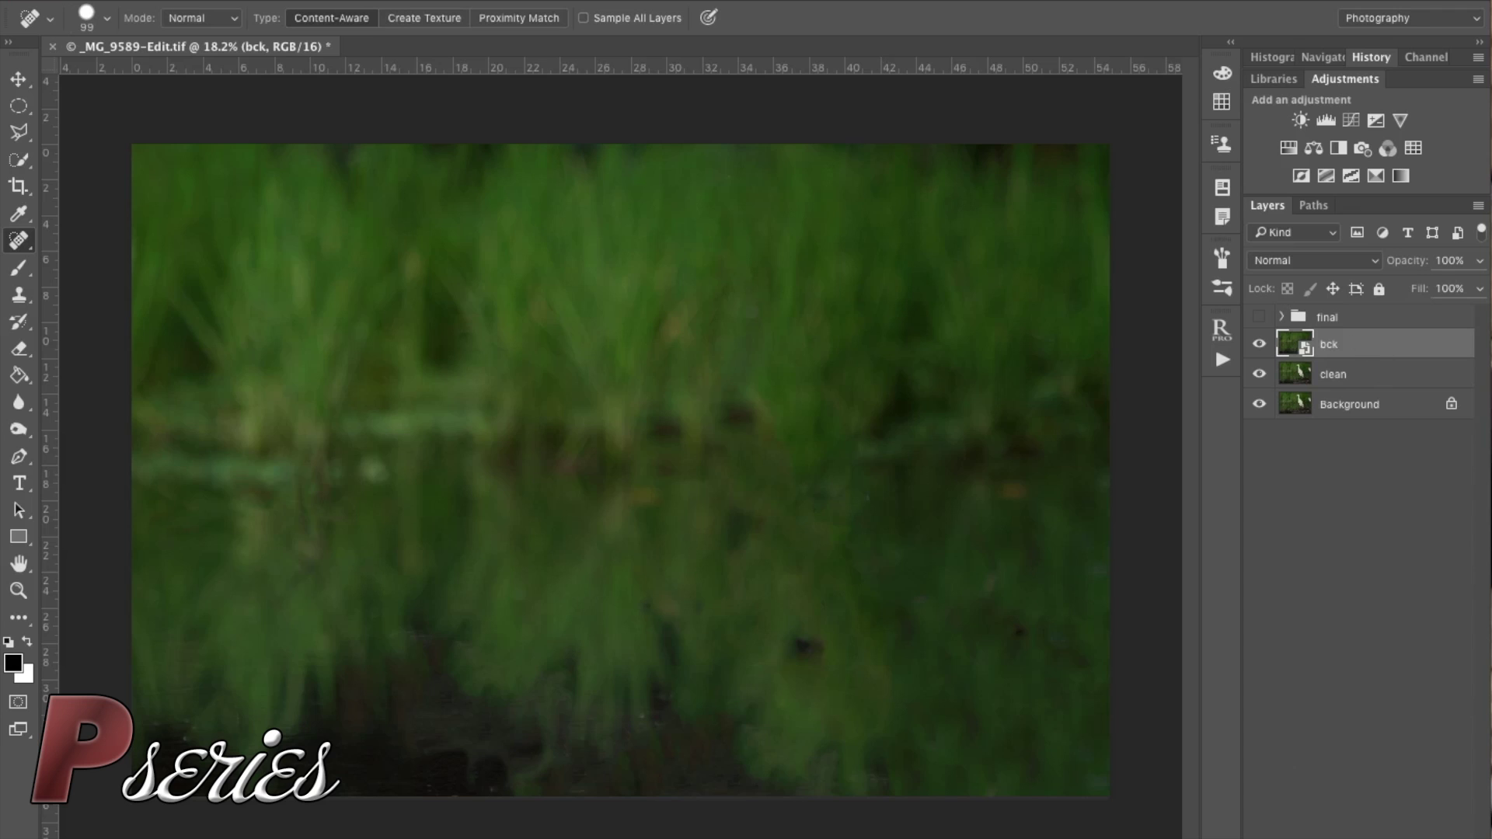
left_click(504, 1)
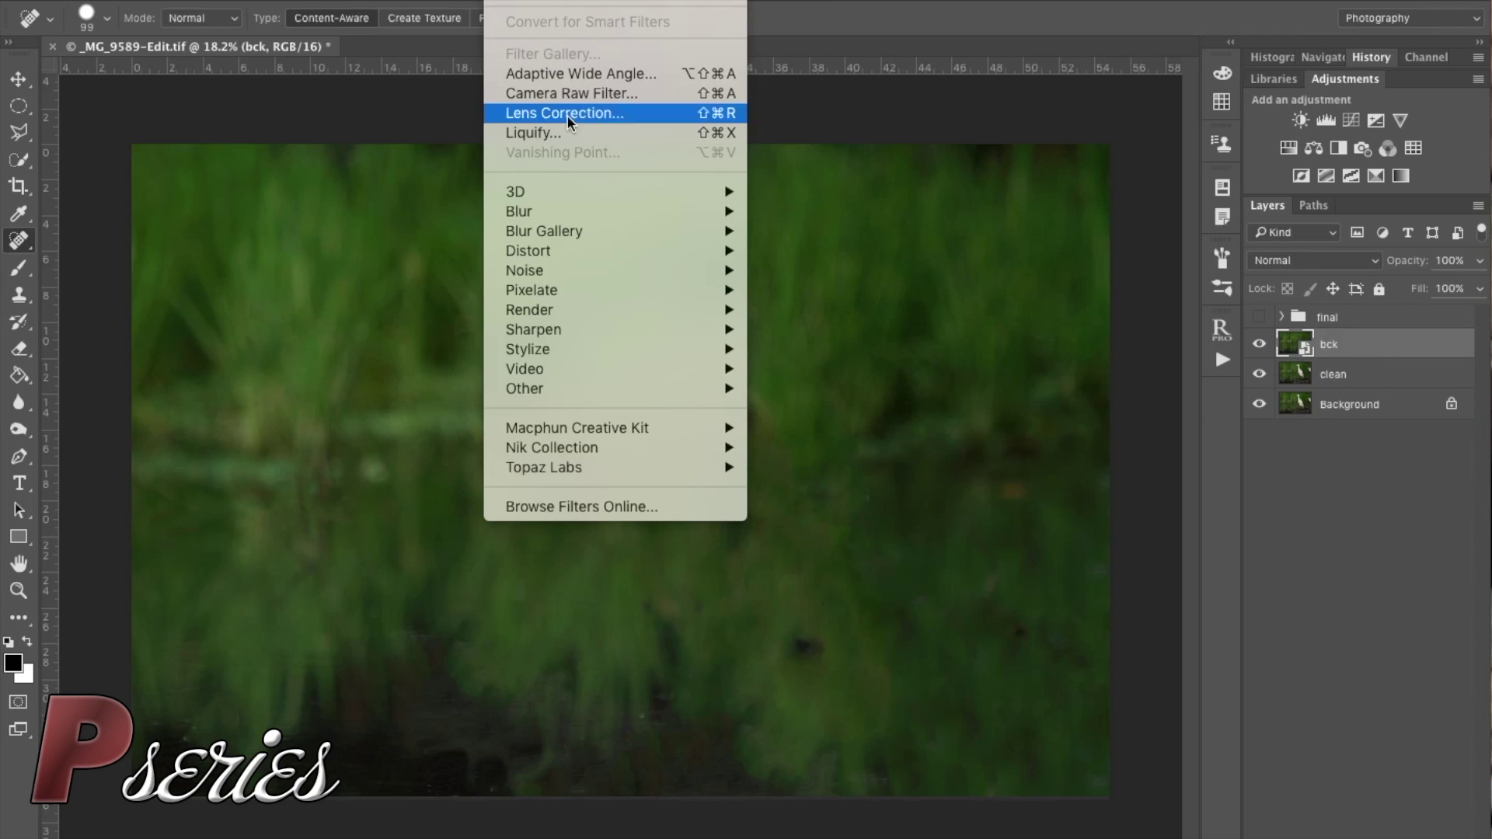
mouse_move(685, 201)
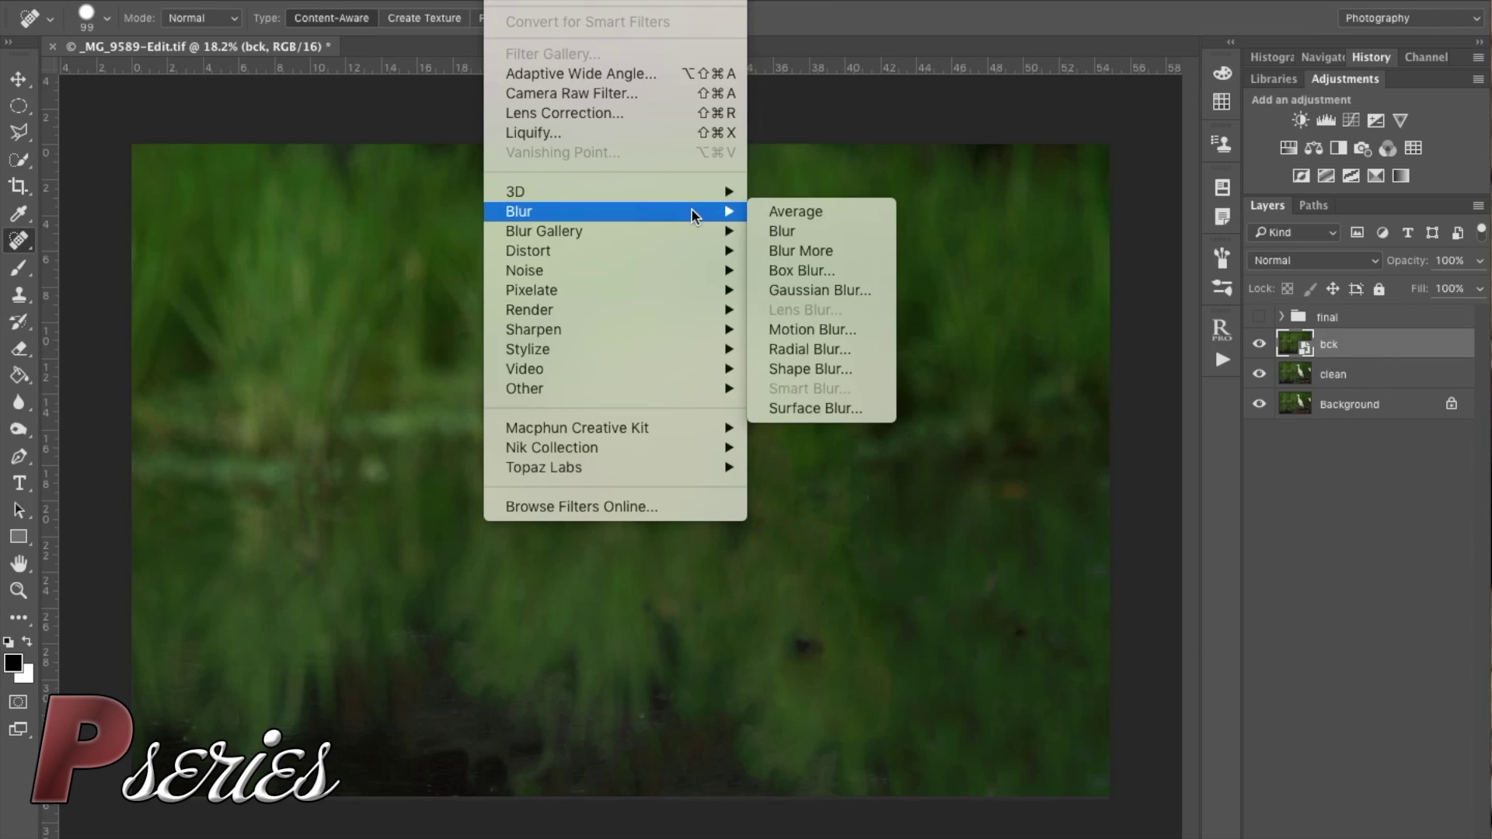
left_click(826, 330)
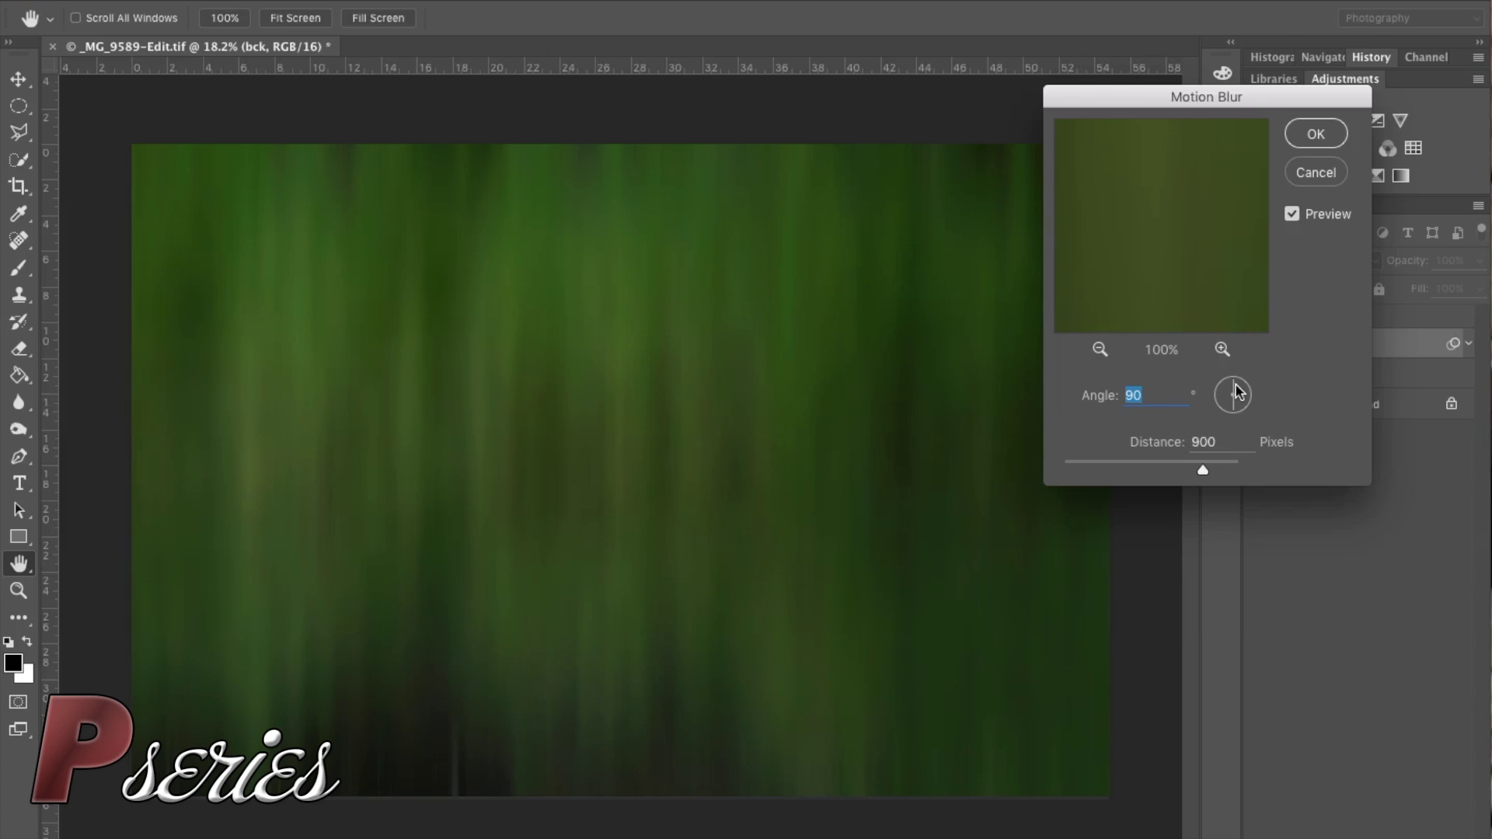
left_click_drag(1236, 389, 1232, 393)
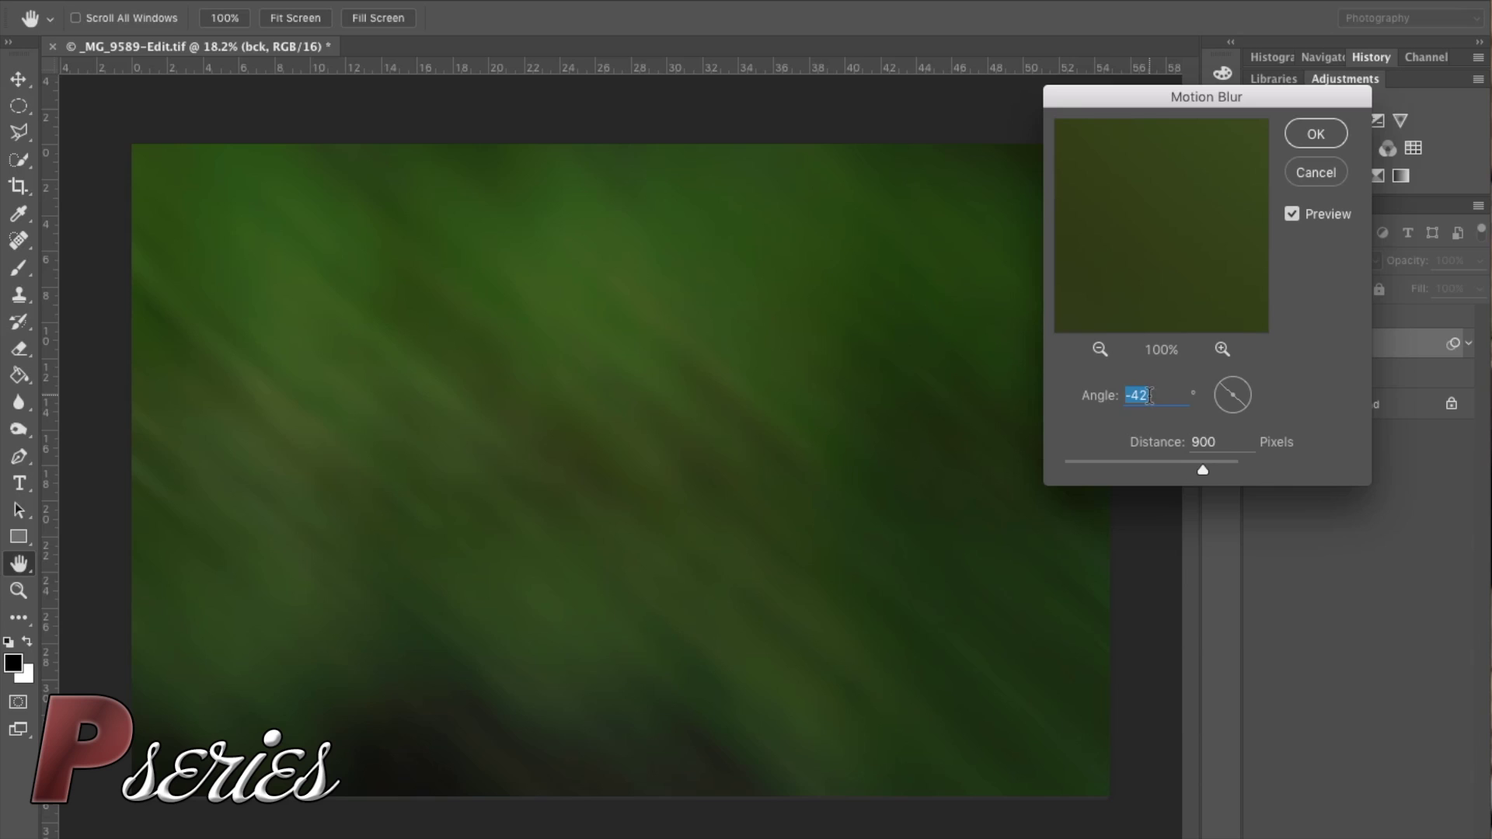
type("90")
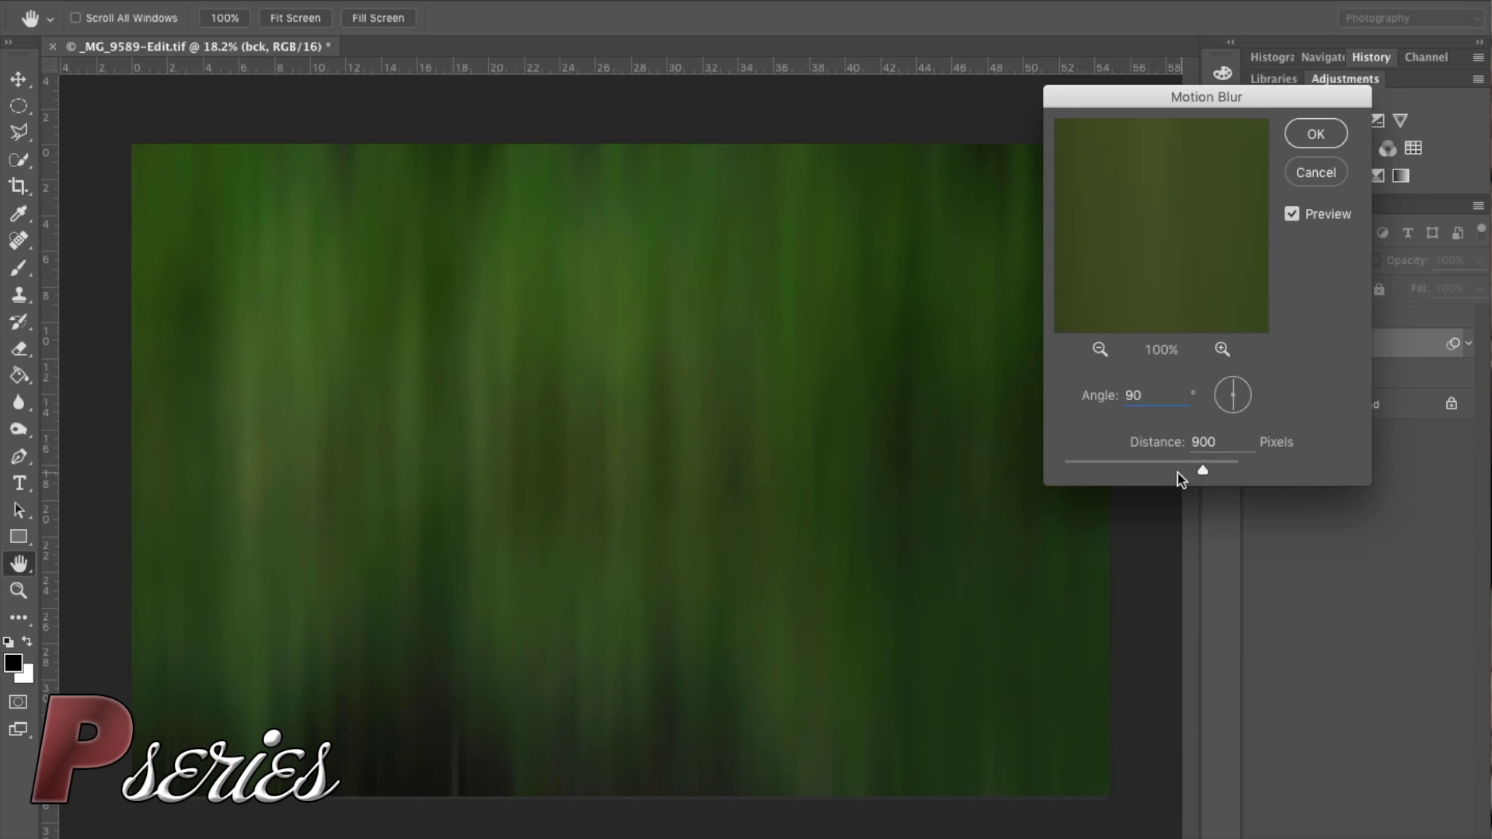
- Try short and long Motion Blur distances until the background smears into smooth vertical streaks, and apply the filter
left_click(1086, 463)
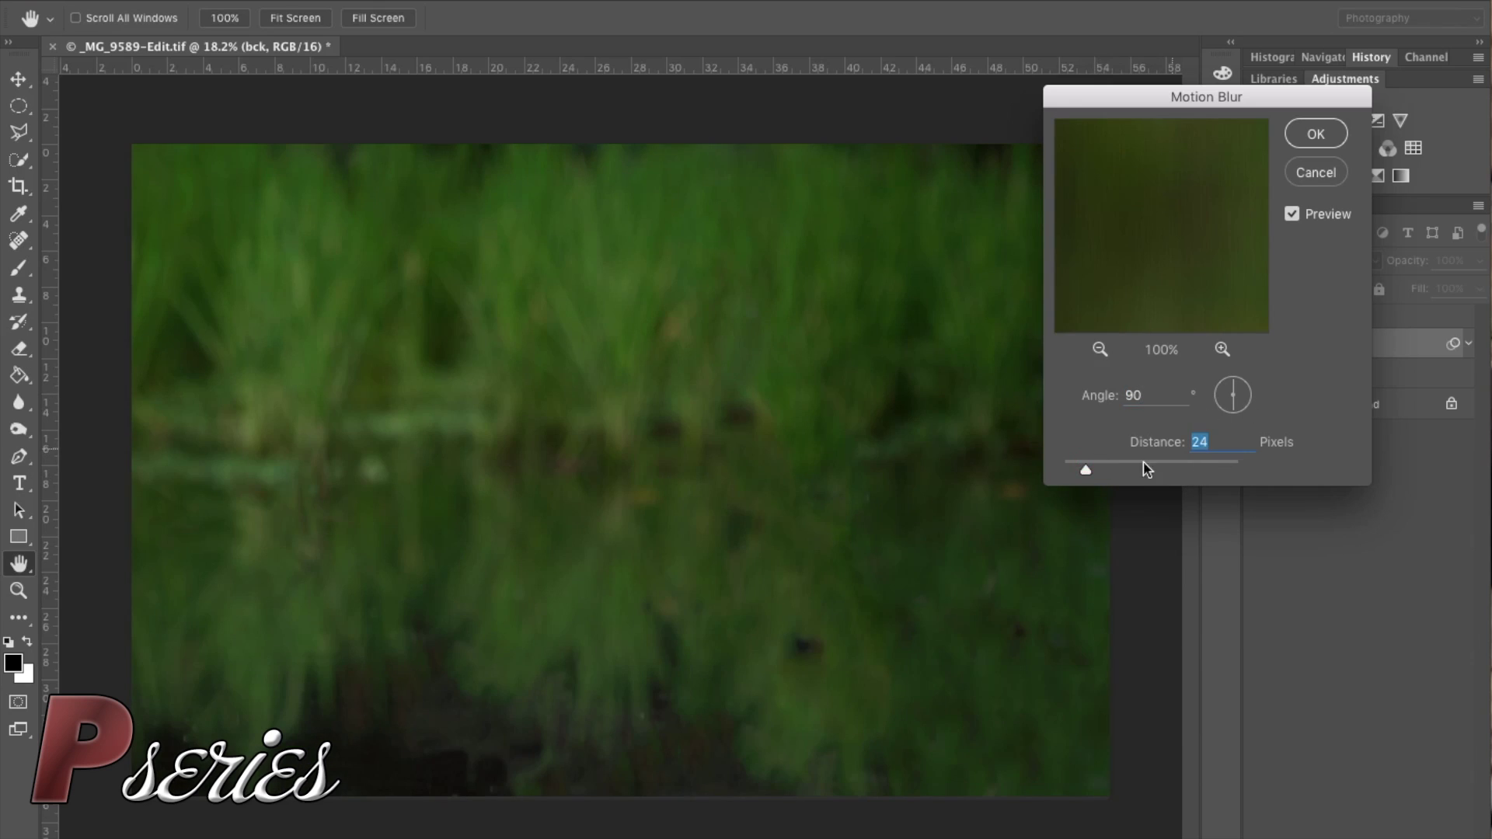
left_click(1107, 470)
left_click(1132, 469)
left_click_drag(1159, 468, 1197, 470)
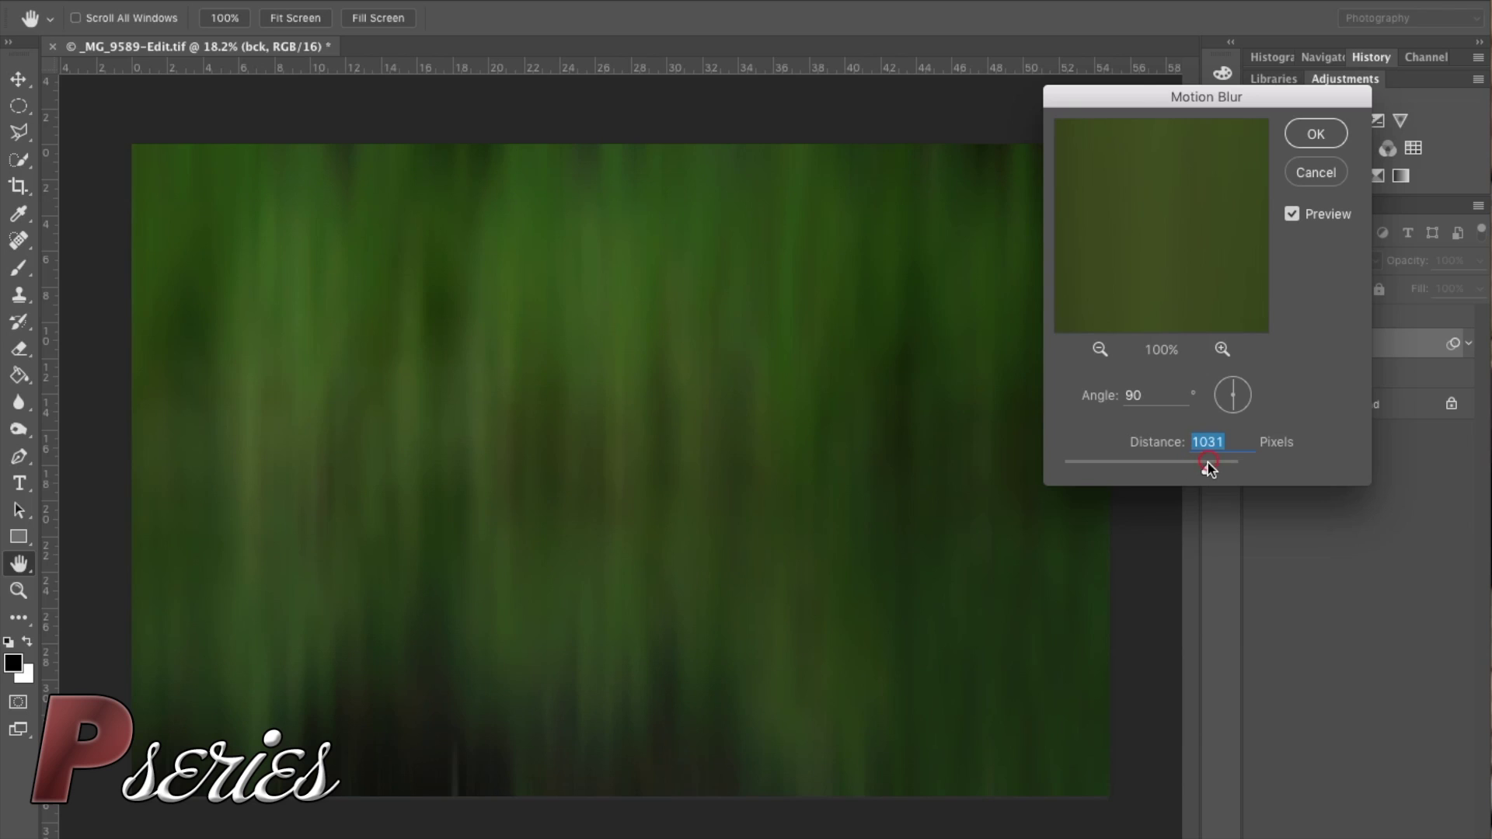
left_click_drag(1208, 472, 1203, 475)
left_click(1330, 134)
key("j")
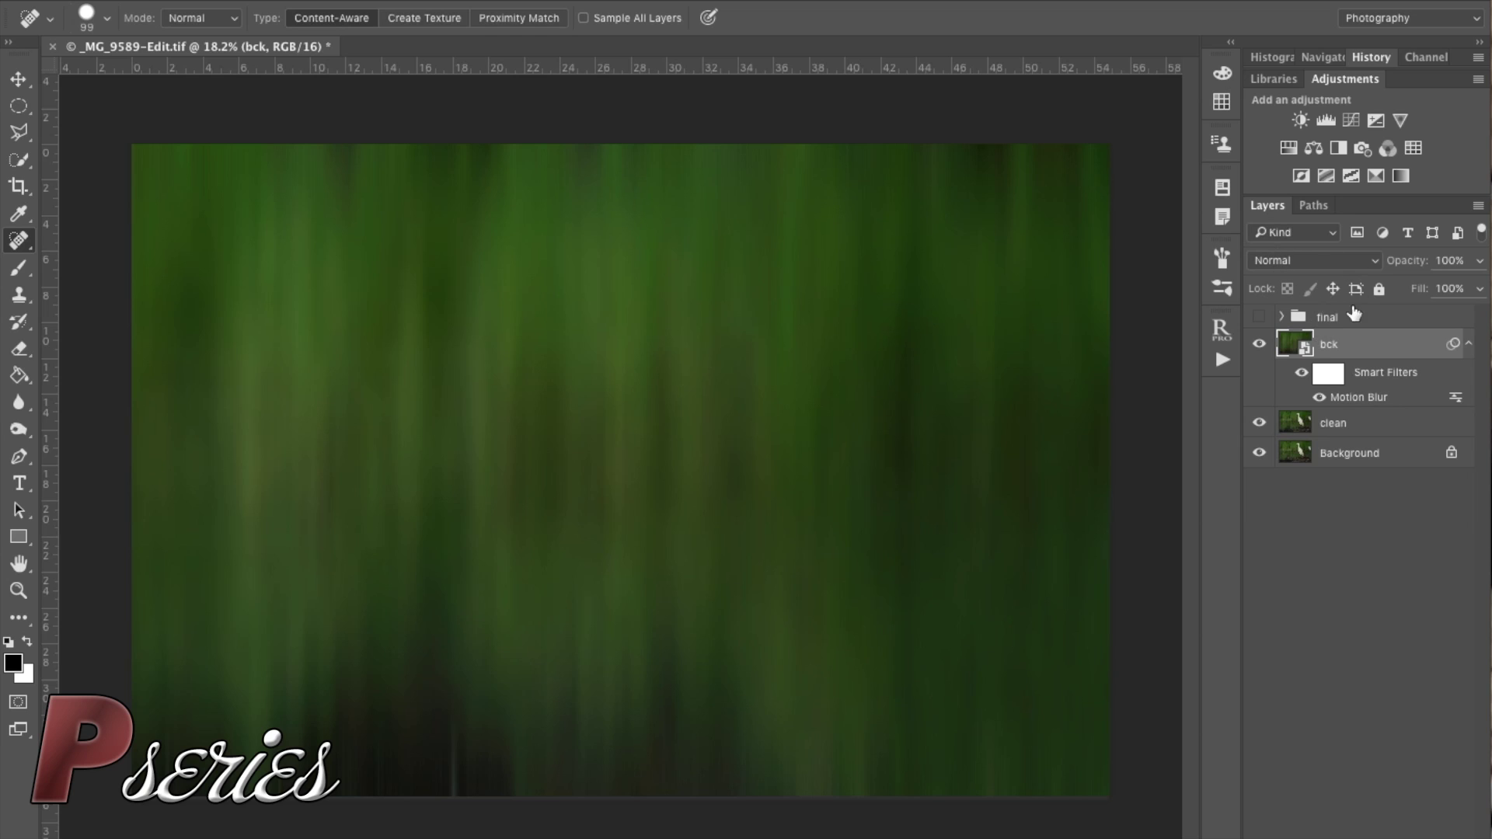
- Edit the Motion Blur smart filter on bck and set its distance to 900 pixels
double_click(1351, 398)
left_click_drag(1202, 466, 1202, 460)
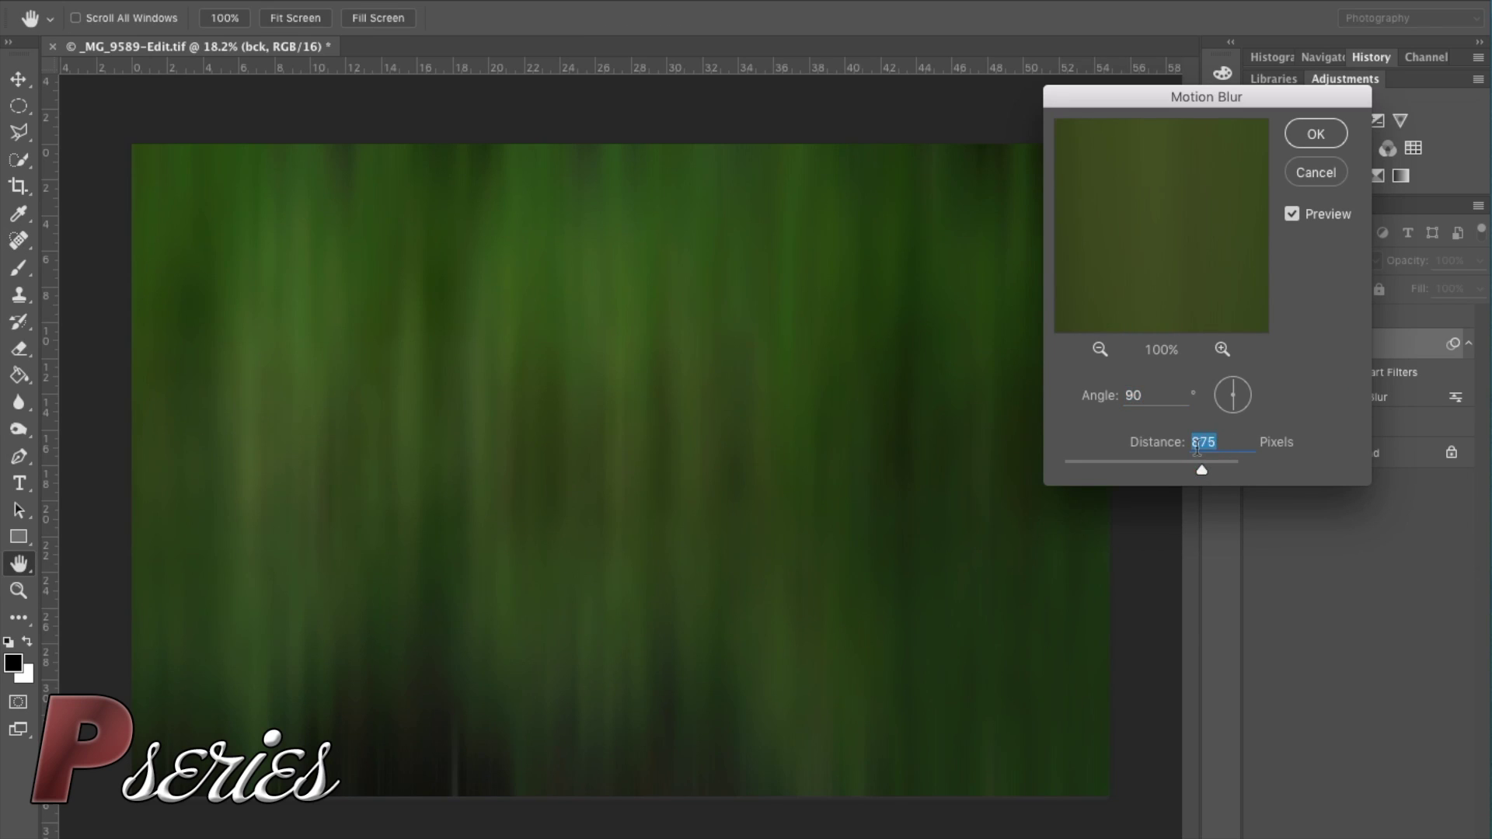
type("900")
left_click(1318, 133)
key("j")
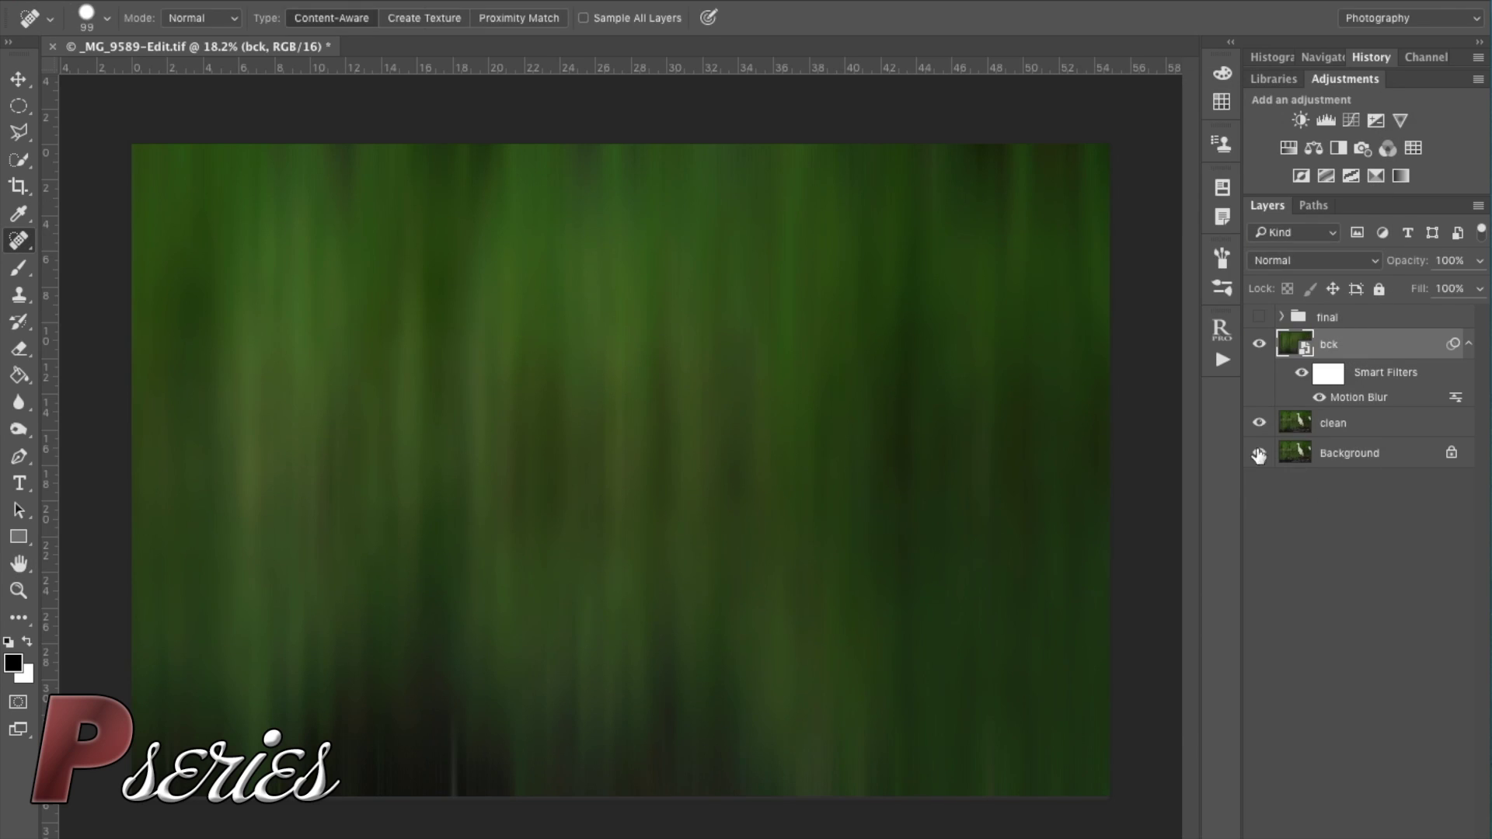
- Duplicate the clean layer above bck and rename the copy bird
left_click(1302, 426)
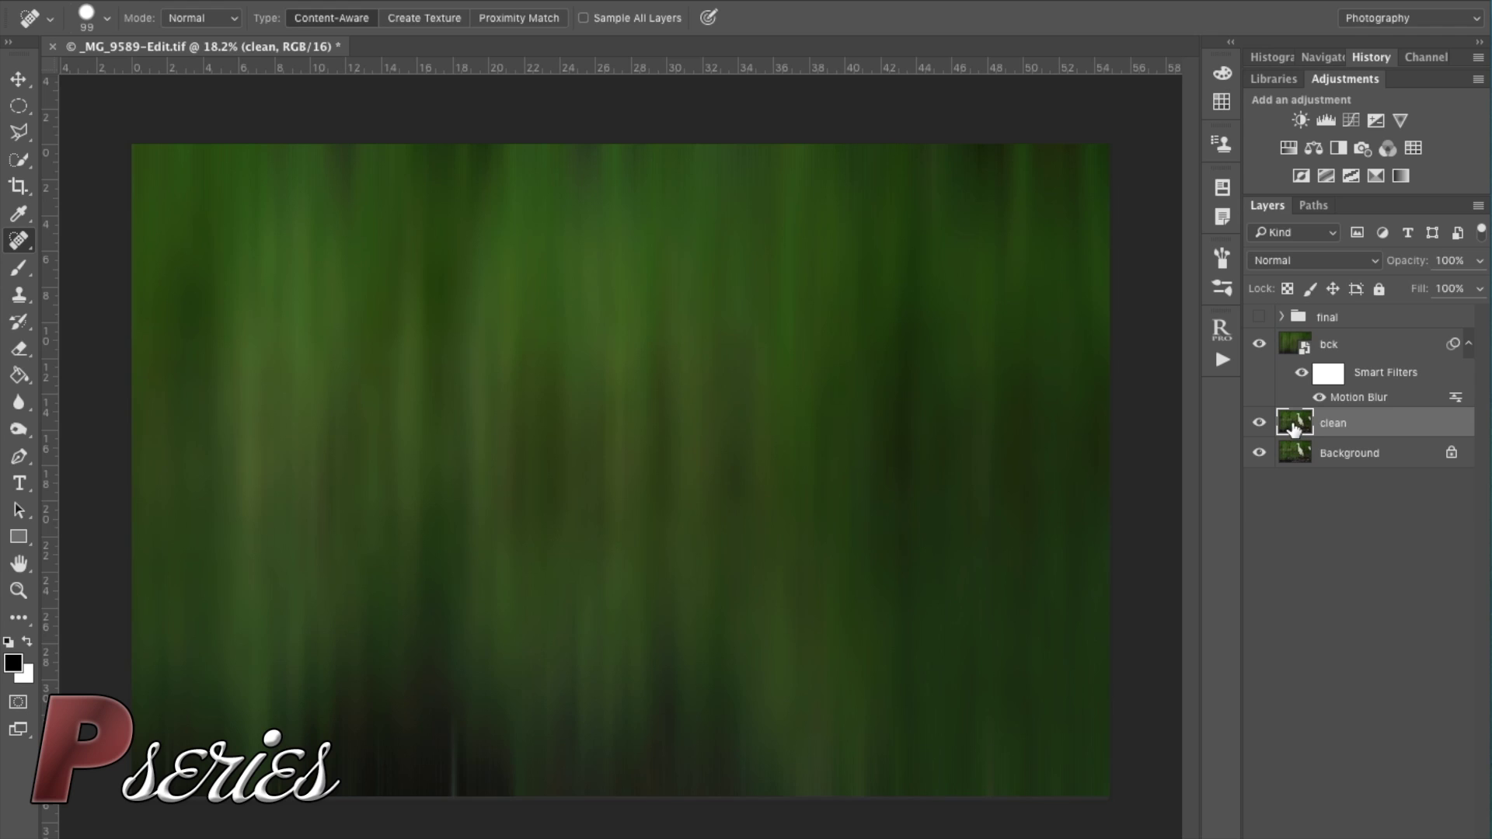
left_click_drag(1295, 429, 1313, 356)
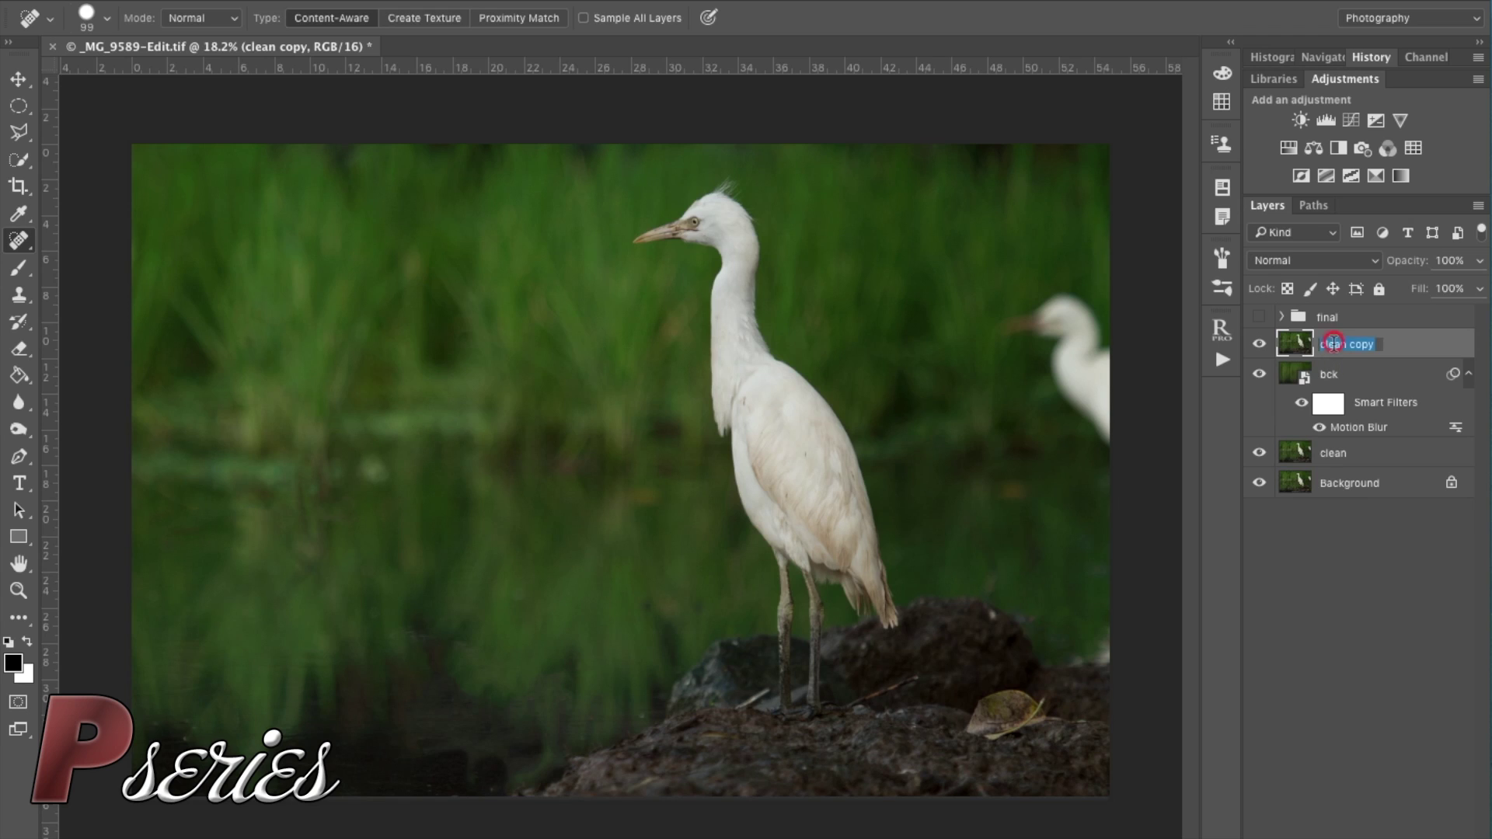
type("b")
key("Return")
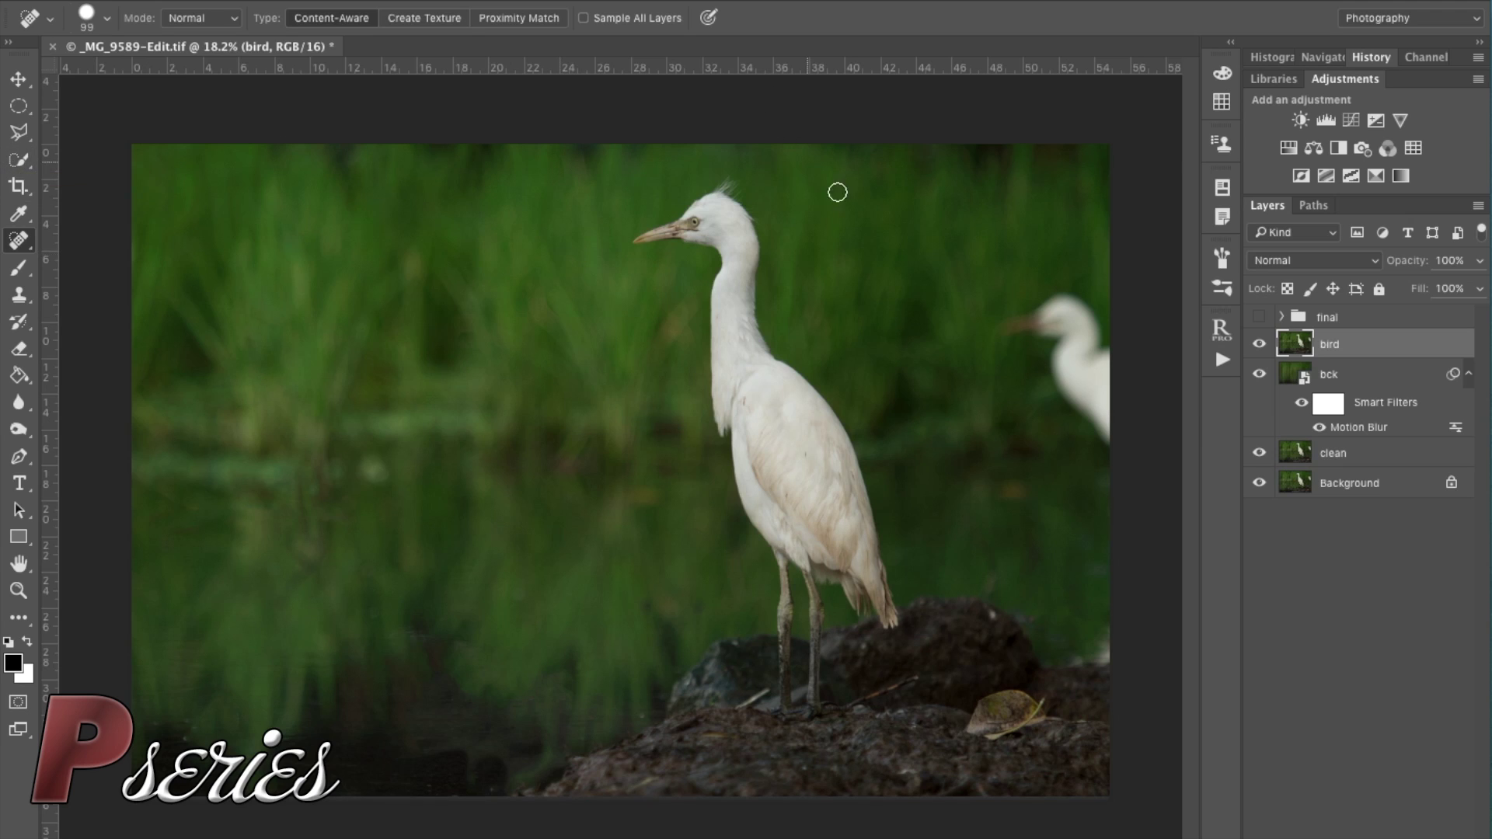
- Quick-select the main egret from beak to tail and legs, together with the rocks it stands on
key("w")
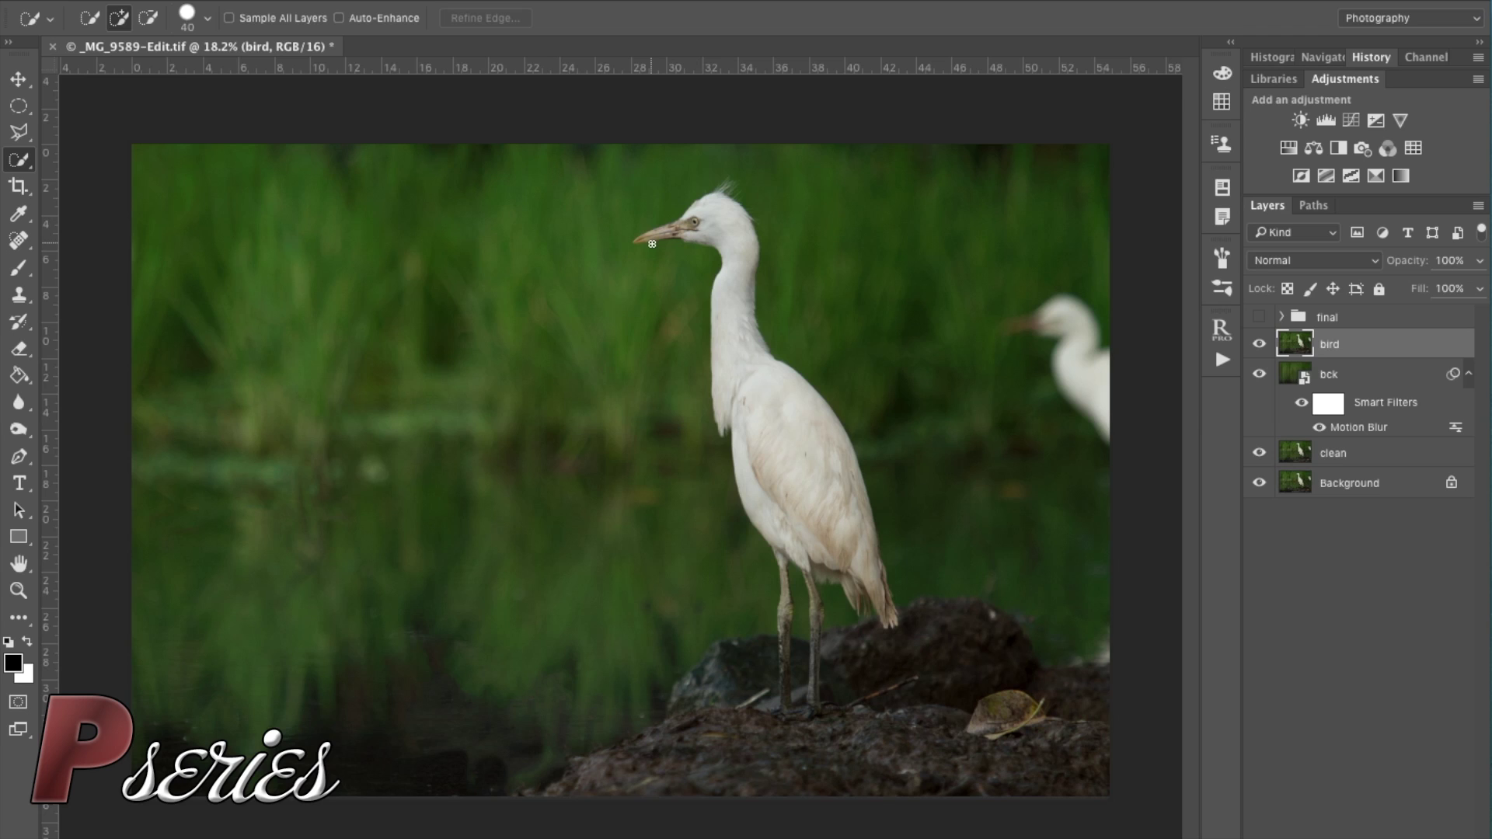
scroll(652, 244, "up", 1)
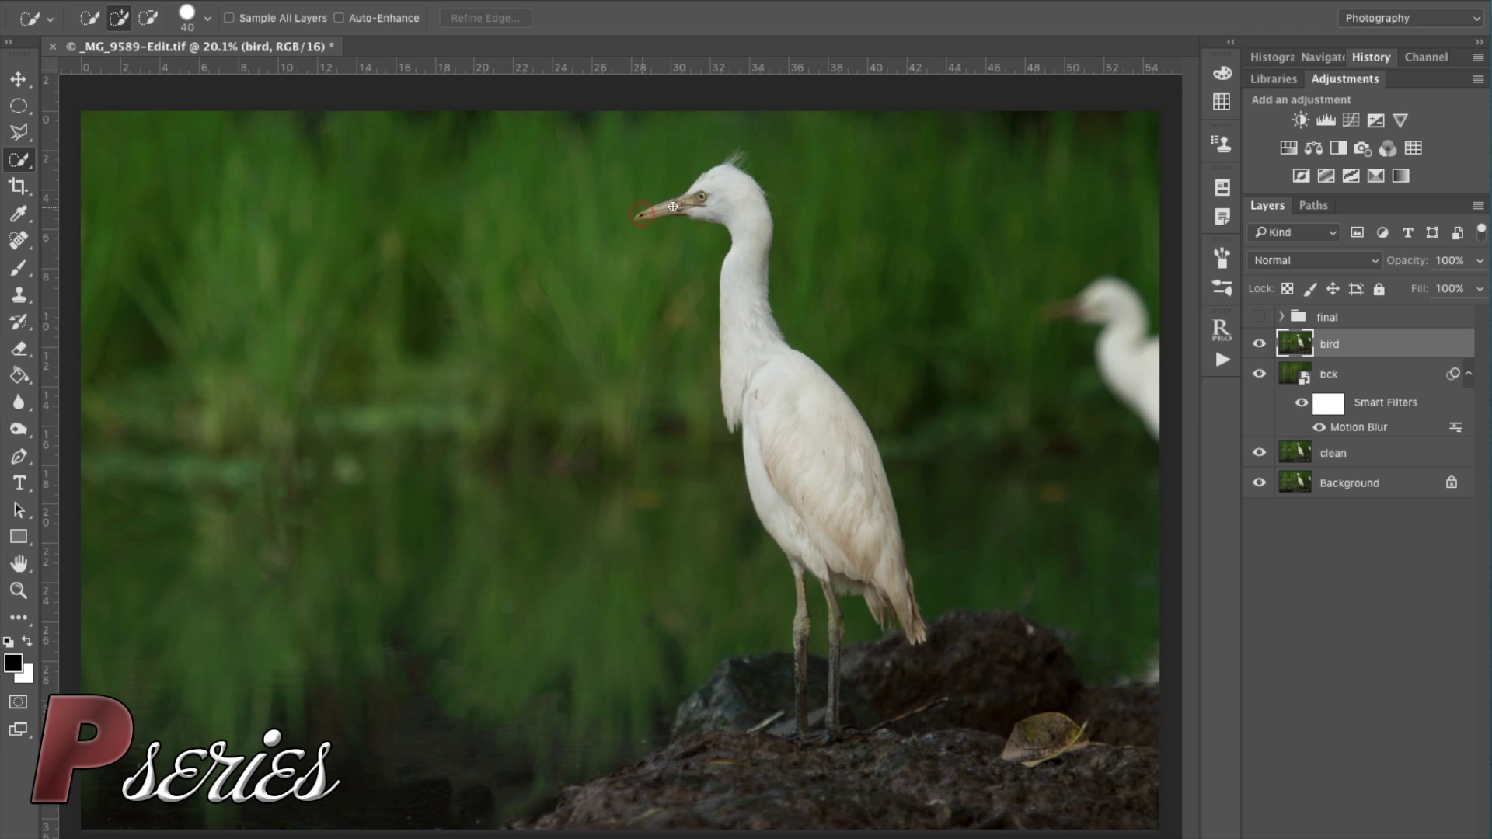
left_click_drag(752, 171, 785, 388)
mouse_move(860, 507)
left_mouse_down()
mouse_move(886, 560)
mouse_move(769, 513)
mouse_move(894, 591)
mouse_move(922, 645)
left_mouse_up()
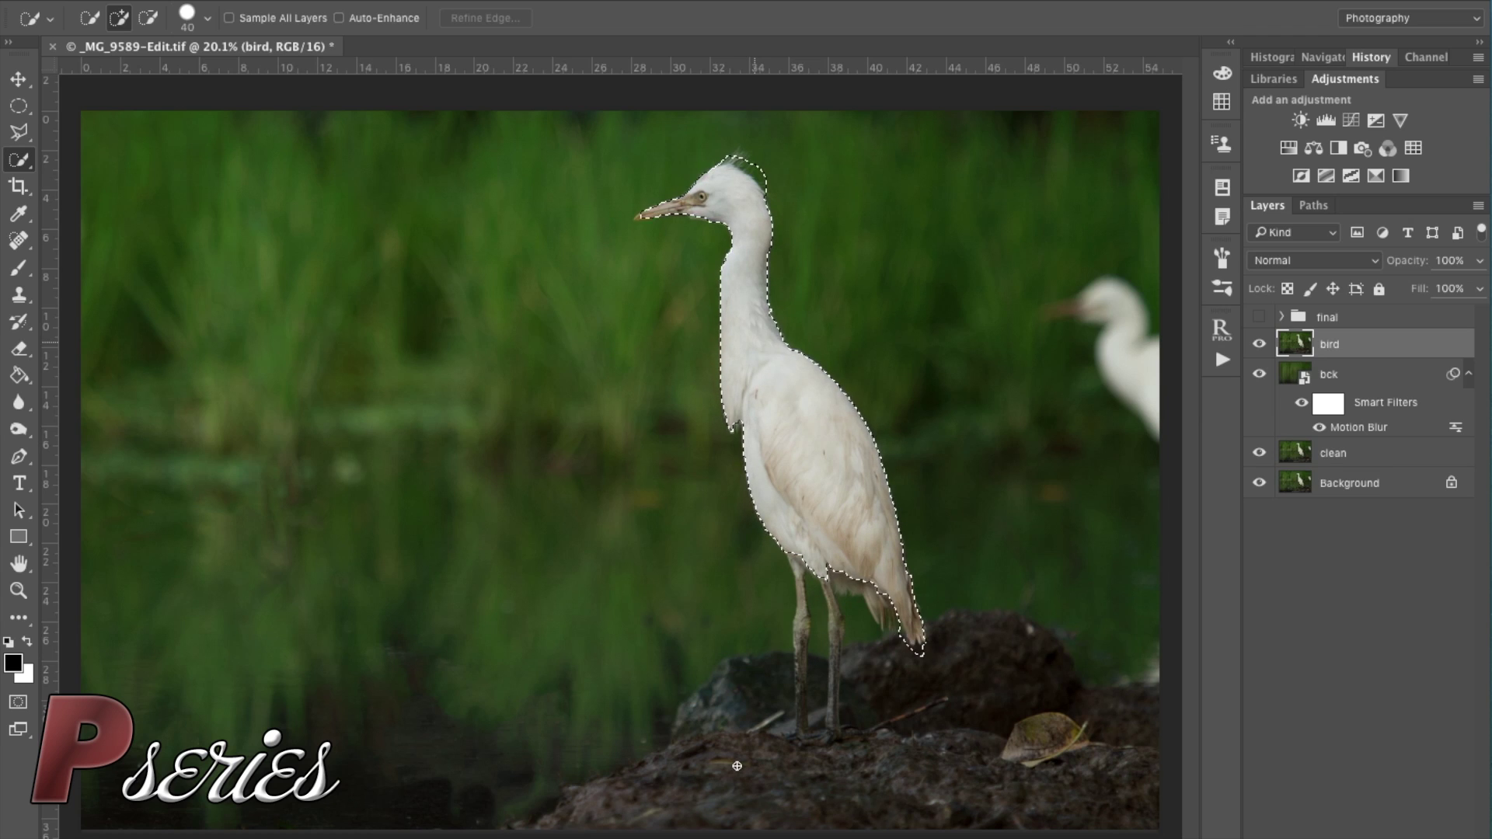
left_click_drag(793, 591, 799, 618)
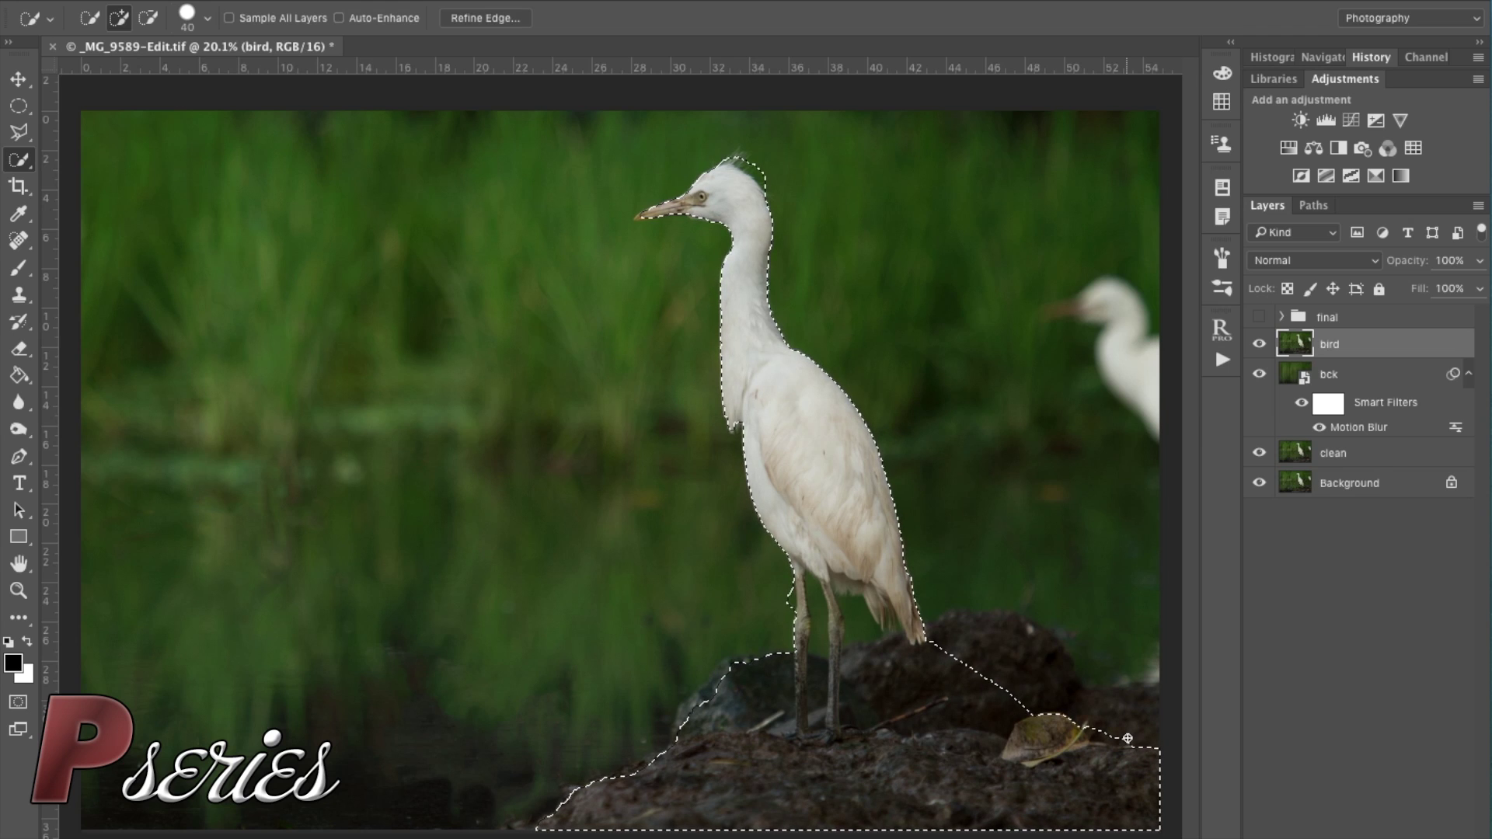
mouse_move(985, 625)
left_mouse_down()
mouse_move(956, 637)
mouse_move(1029, 648)
mouse_move(1053, 702)
mouse_move(1114, 742)
mouse_move(1076, 622)
left_mouse_up()
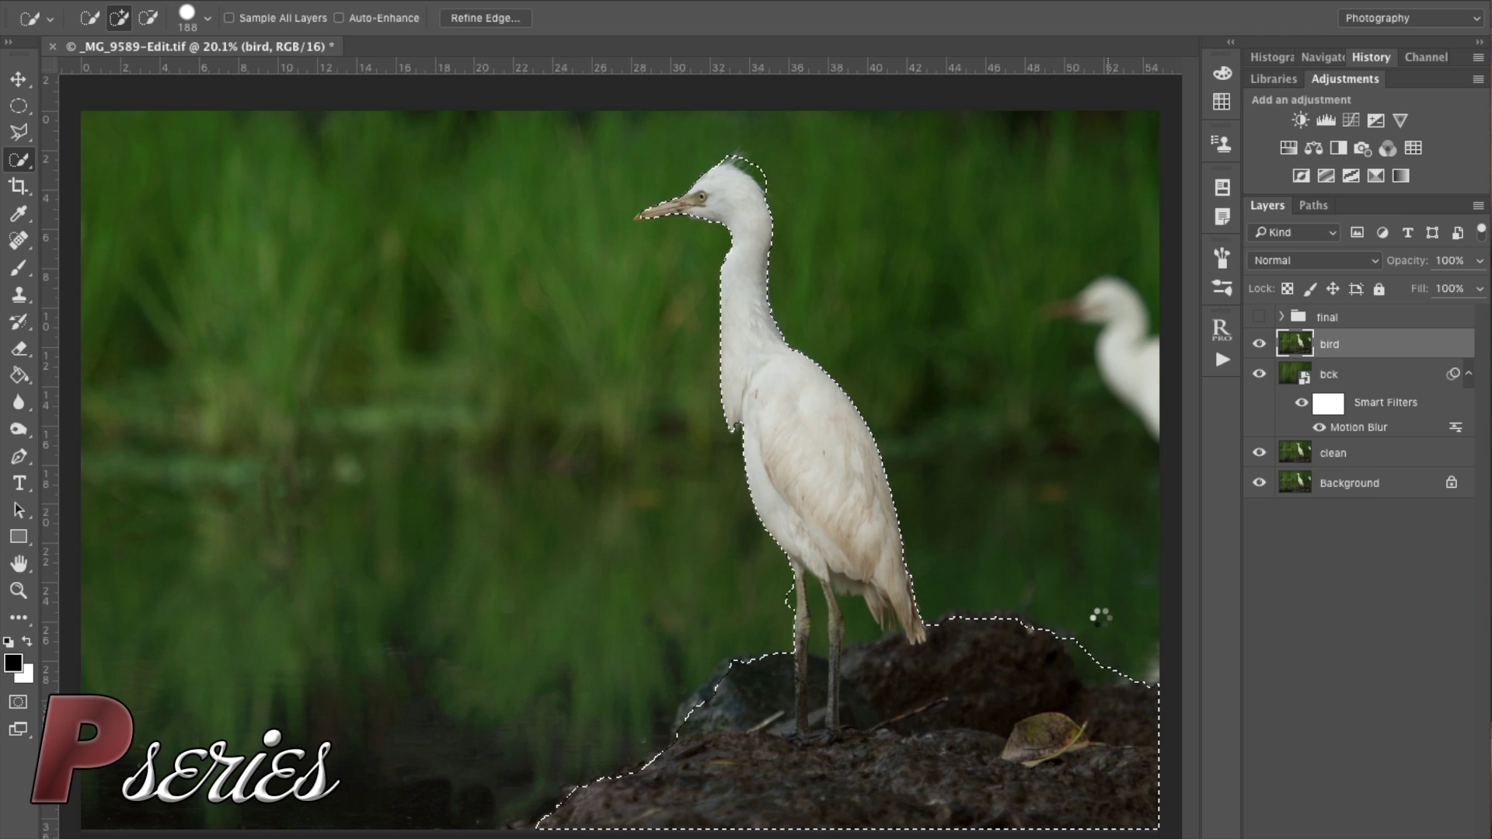
- Subtract the background beside the rear rock and the green area between the egret's legs and tail from the selection
key("alt")
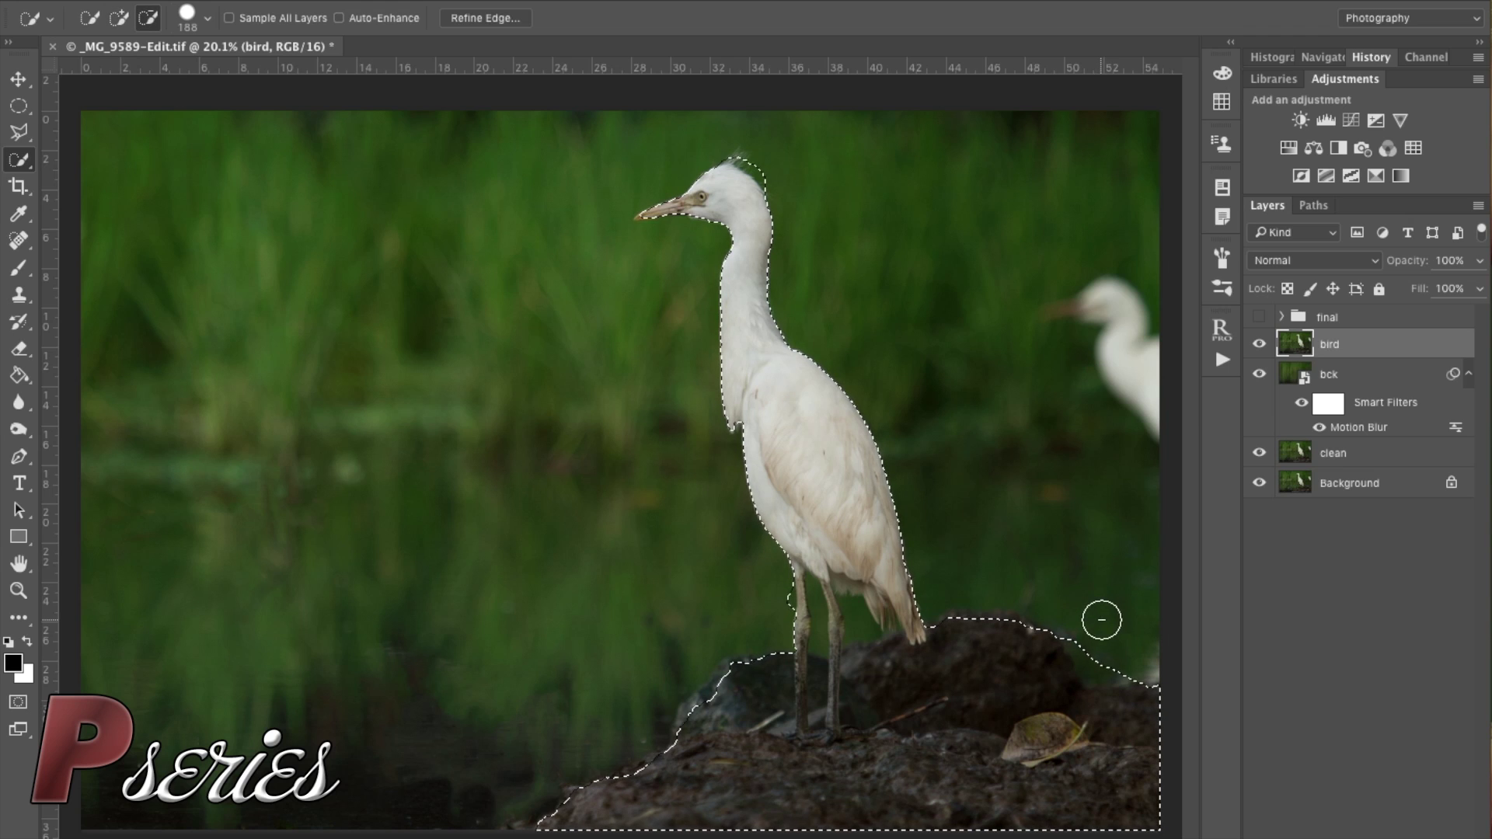
left_click(1103, 660)
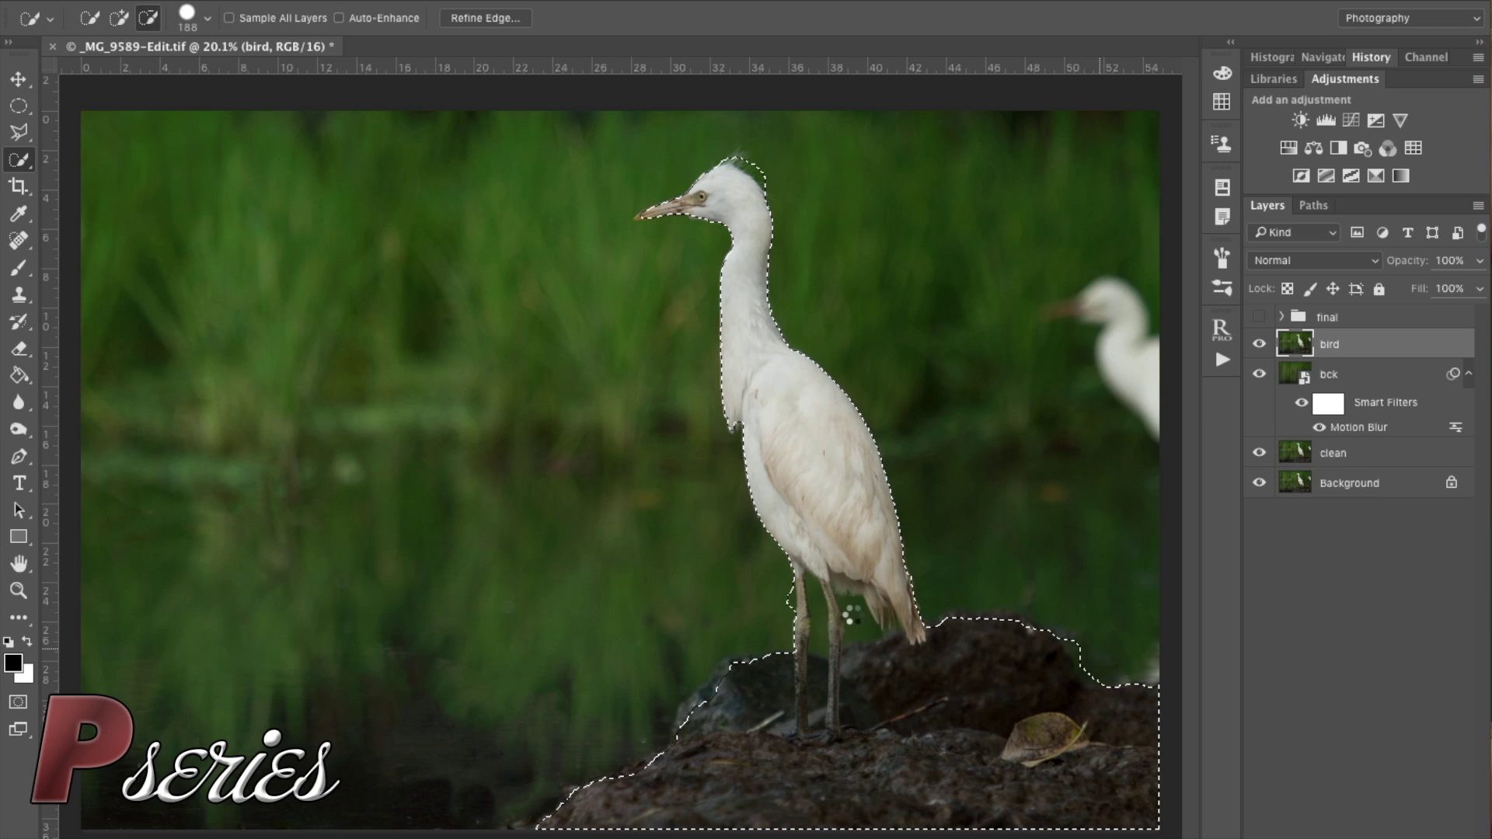
left_click_drag(860, 618, 870, 626)
key("alt")
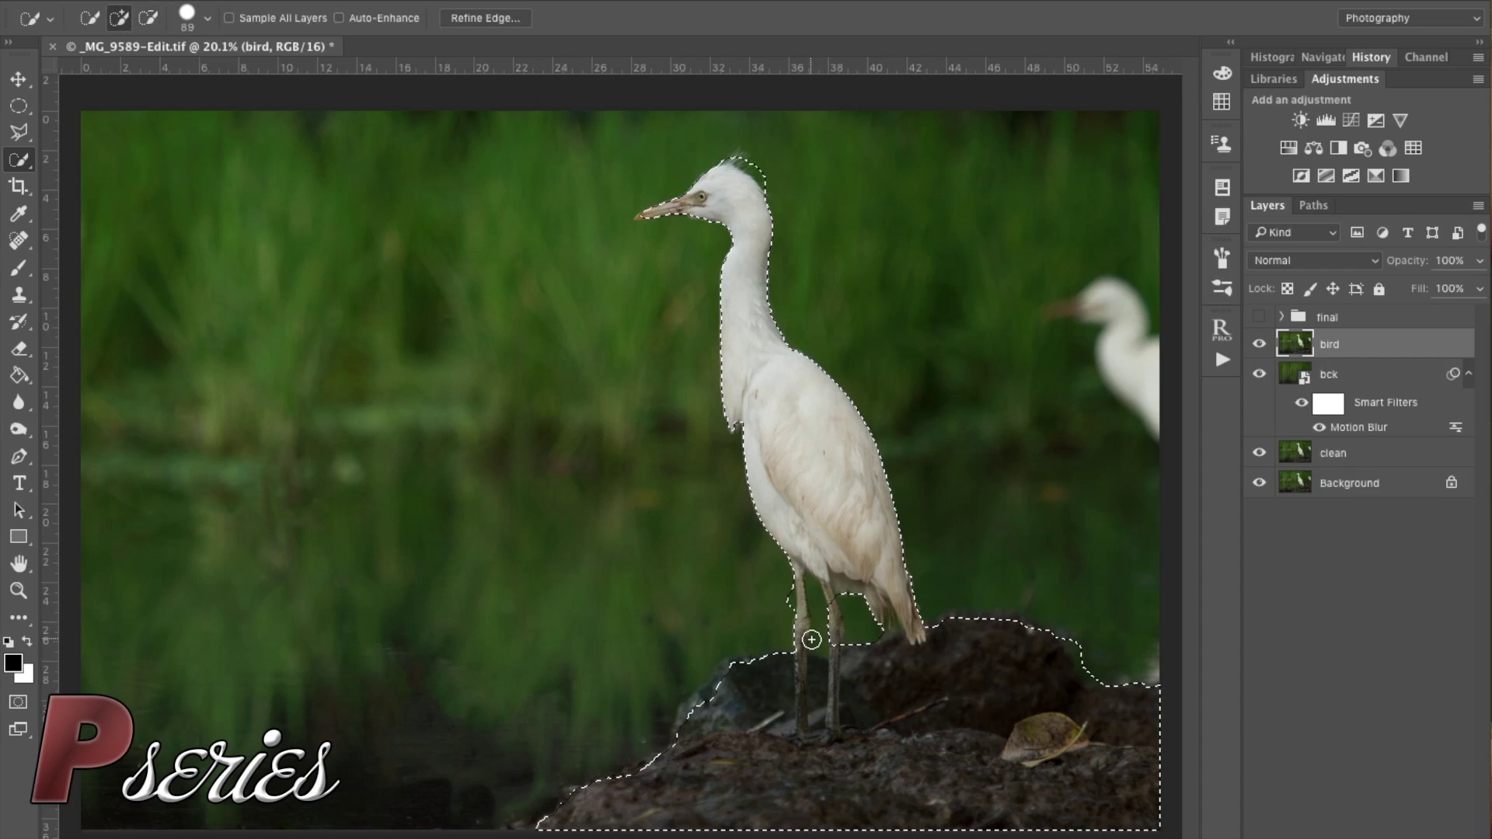
- Refine the selection around the egret's legs, adding the rear leg and subtracting the background between and in front of them
scroll(811, 640, "up", 1)
scroll(811, 640, "up", 5)
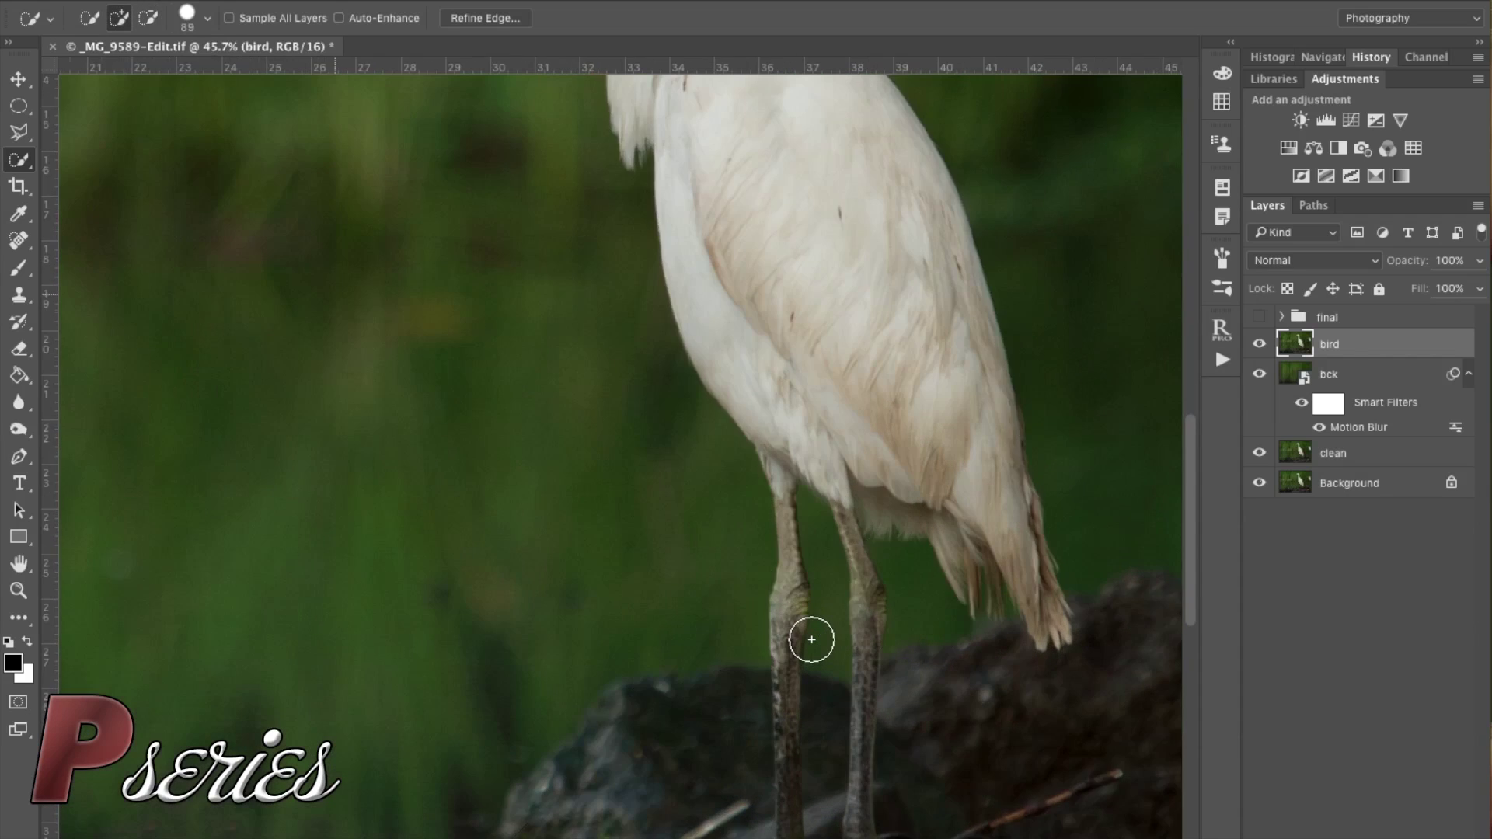
left_click_drag(870, 557, 866, 583)
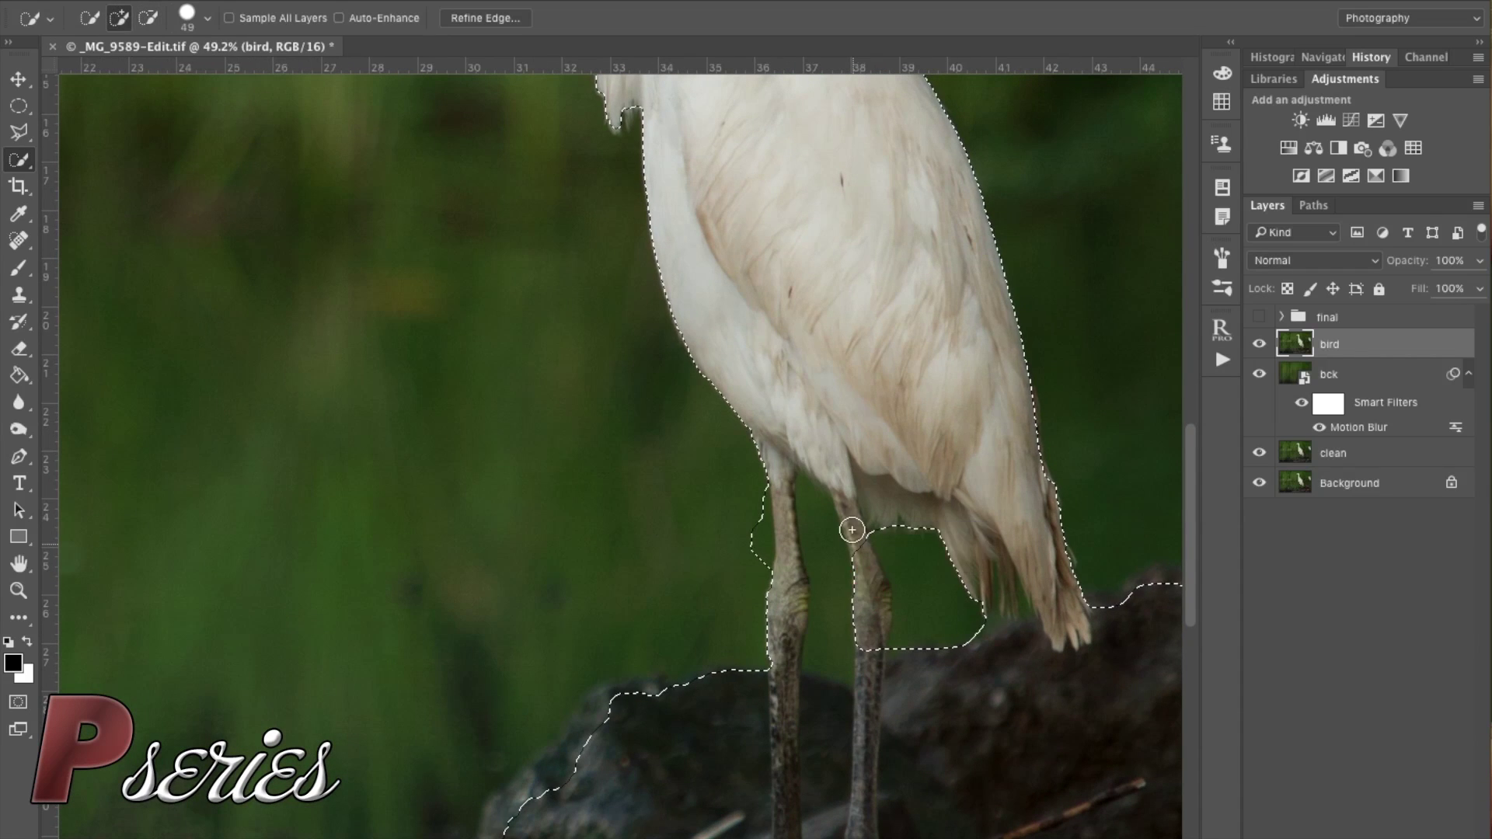
left_click_drag(873, 640, 872, 615)
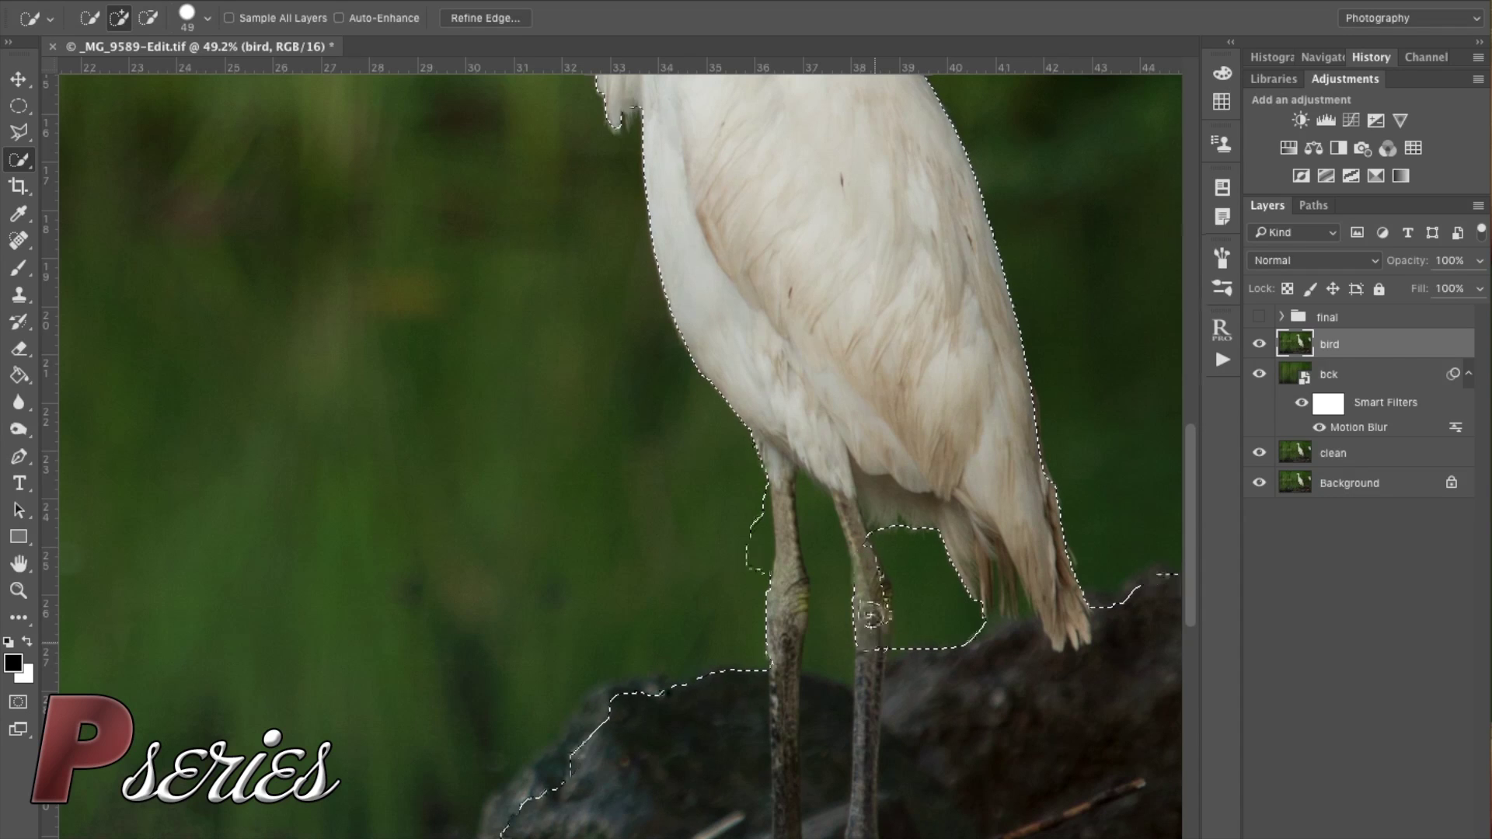
left_click(817, 514, "alt")
left_click_drag(834, 633, 829, 617)
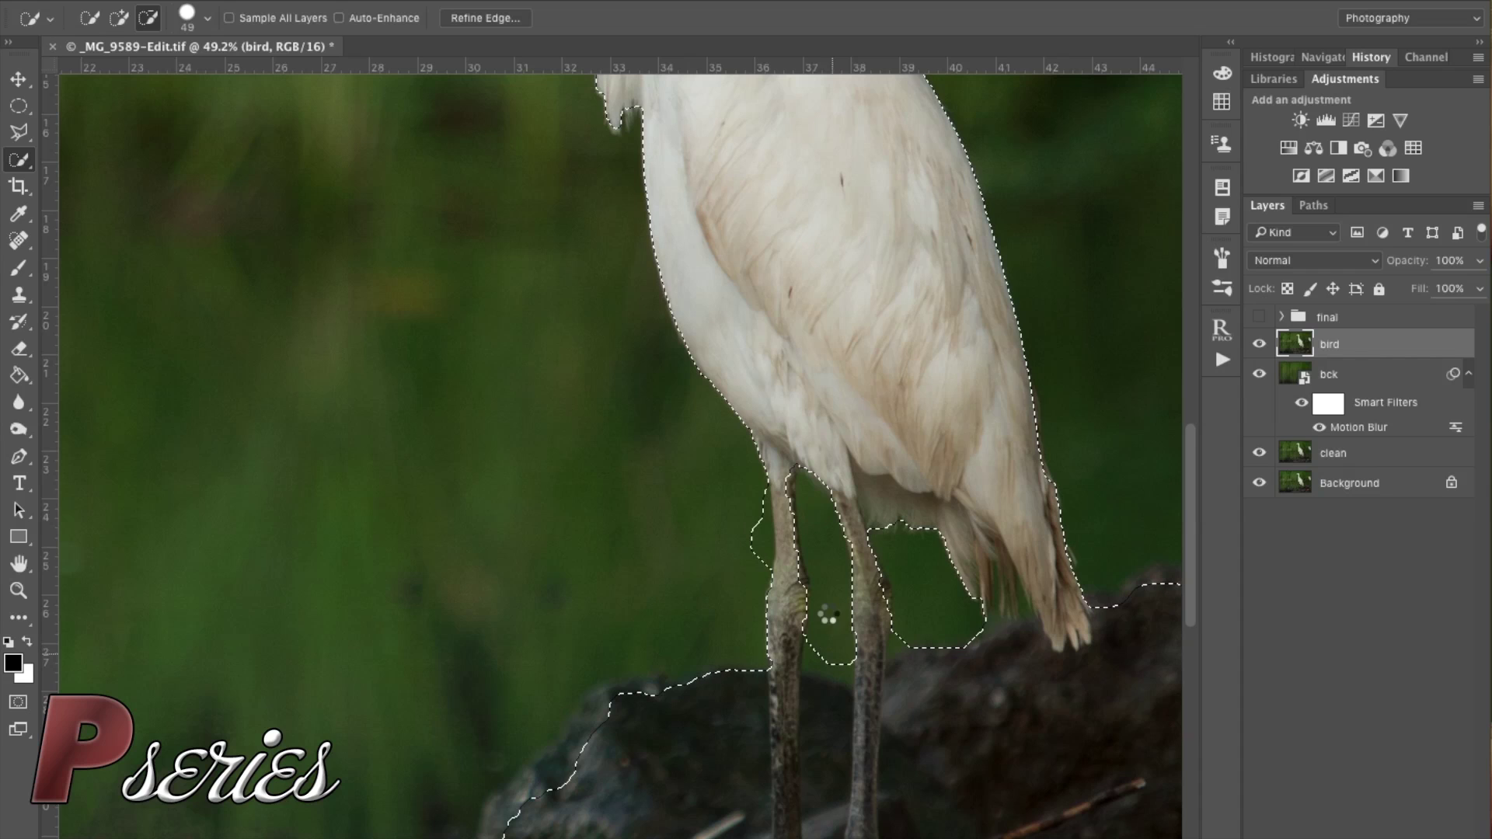
left_click_drag(753, 533, 756, 566)
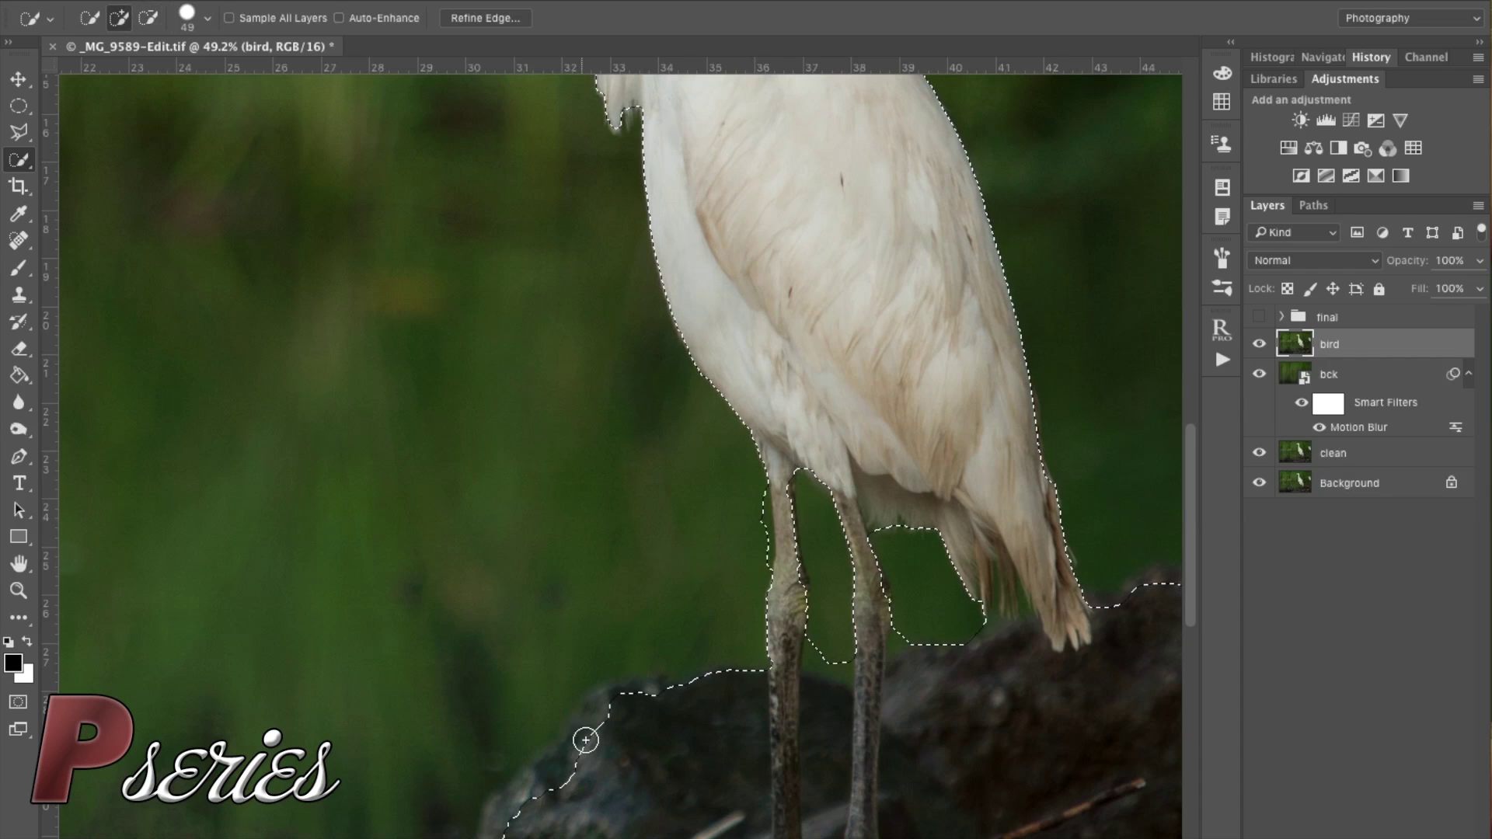
- Extend the selection to the outer edge of the dark rock in front of the egret's legs
left_click_drag(513, 825, 542, 793)
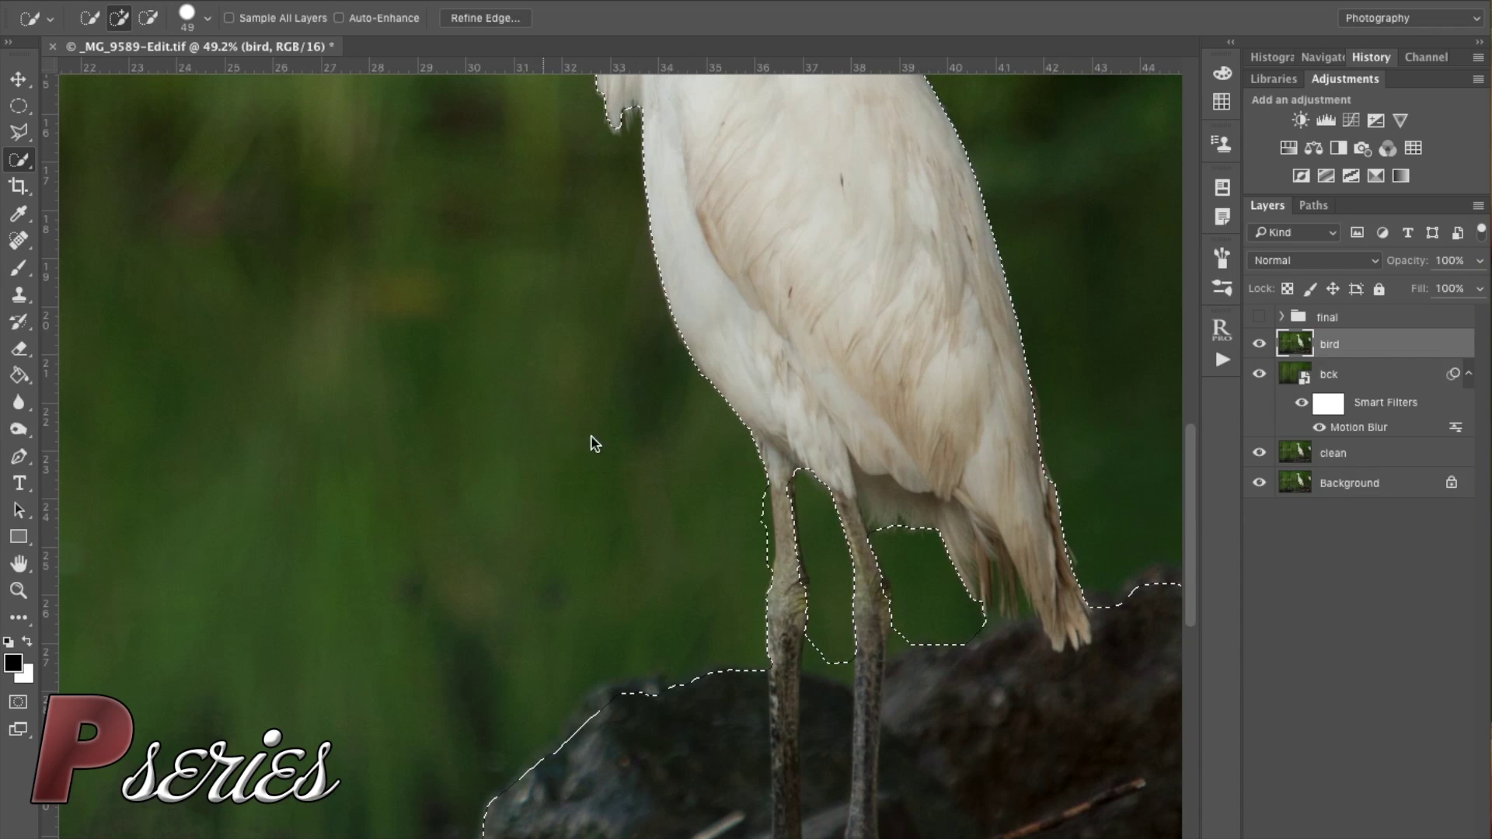
scroll(593, 440, "down", 10)
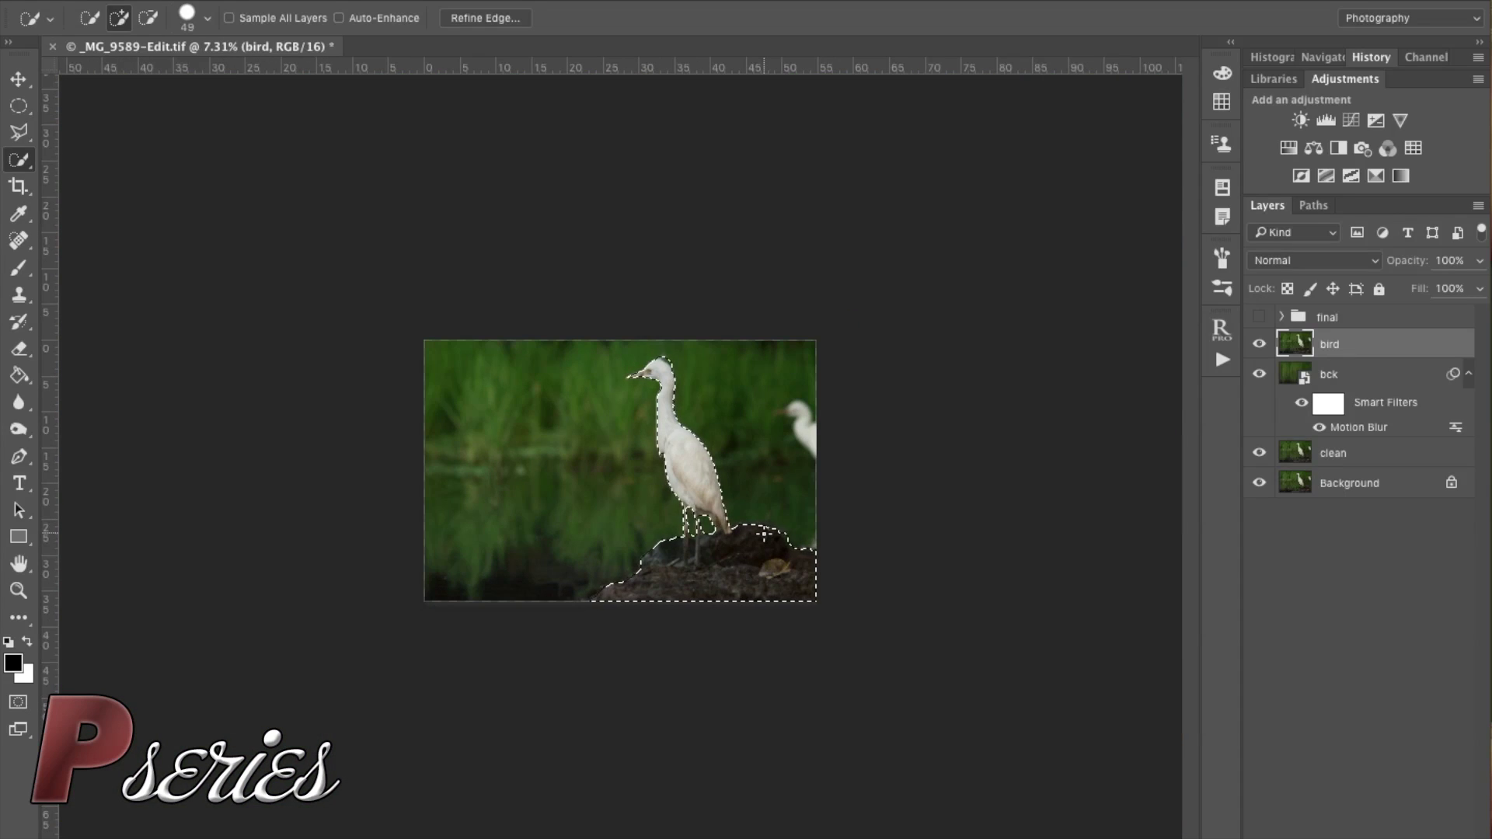
scroll(764, 534, "up", 3)
scroll(765, 534, "up", 2)
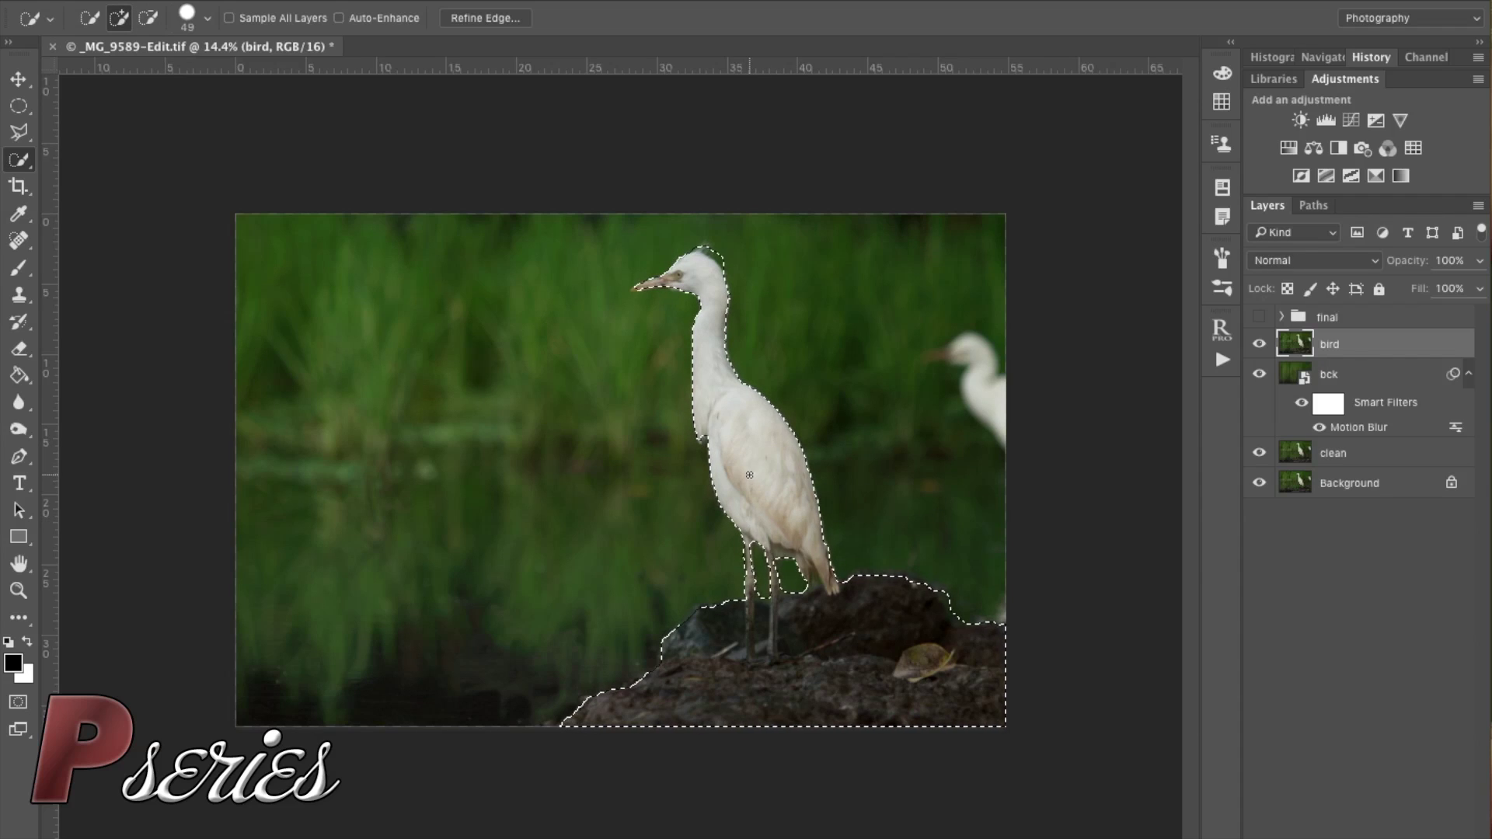
right_click(751, 472)
left_click(793, 534)
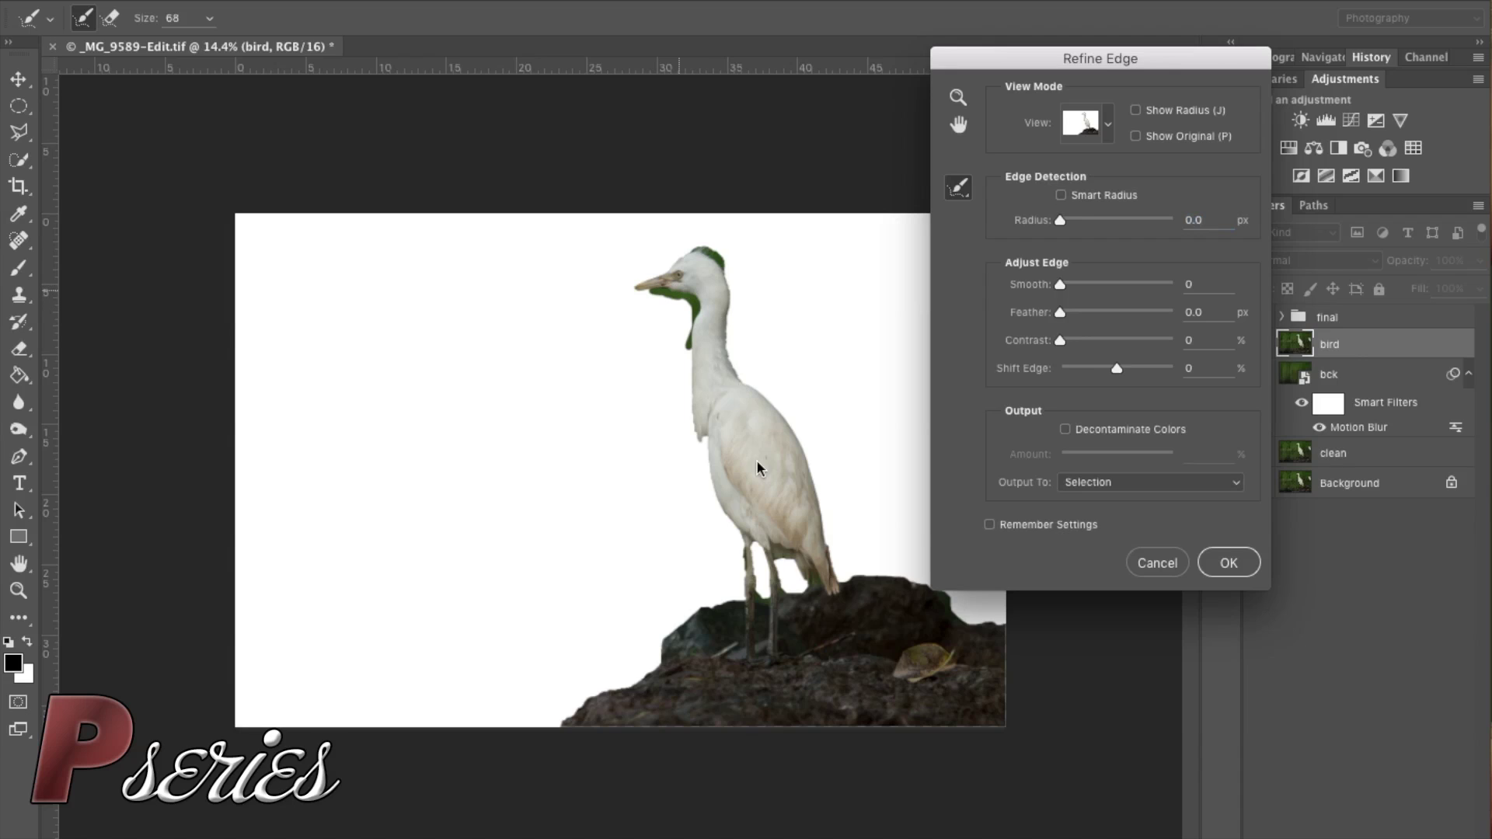
left_click(1163, 562)
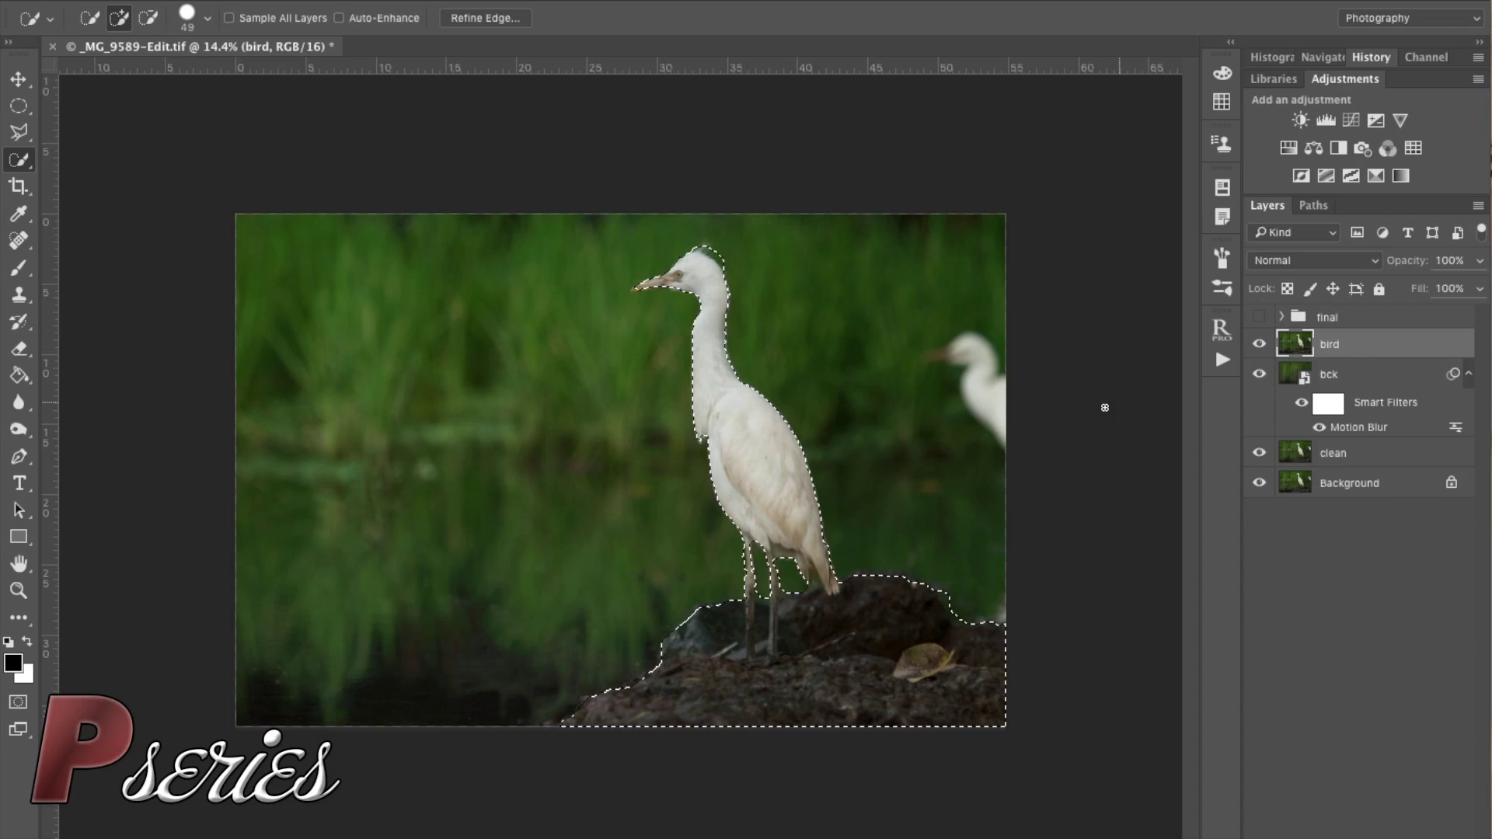
- Add a layer mask to the bird layer from the selection and set the Brush to 100% opacity
left_click(1313, 836)
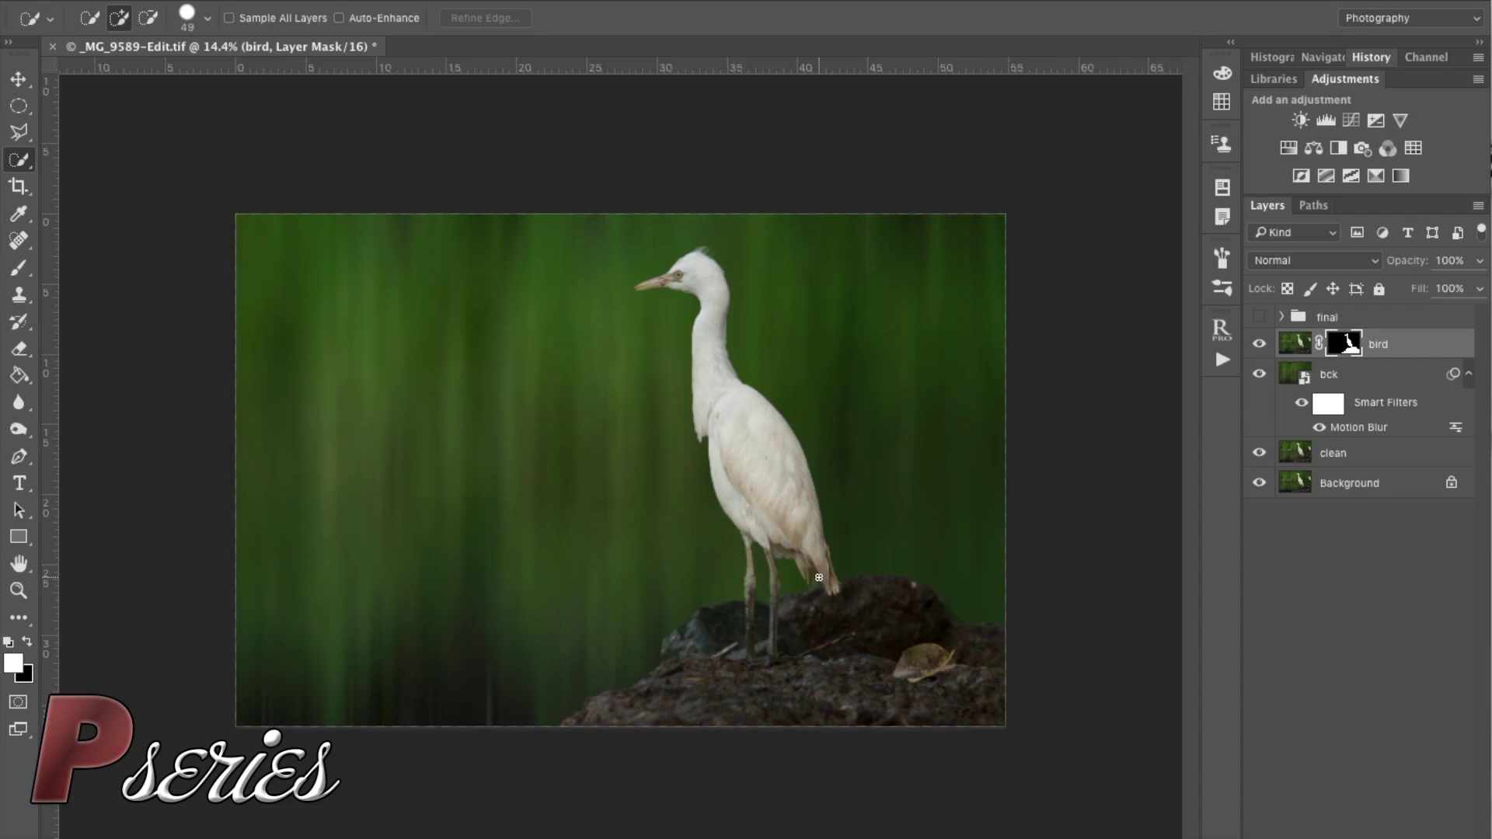
scroll(819, 578, "up", 3)
scroll(819, 577, "up", 2)
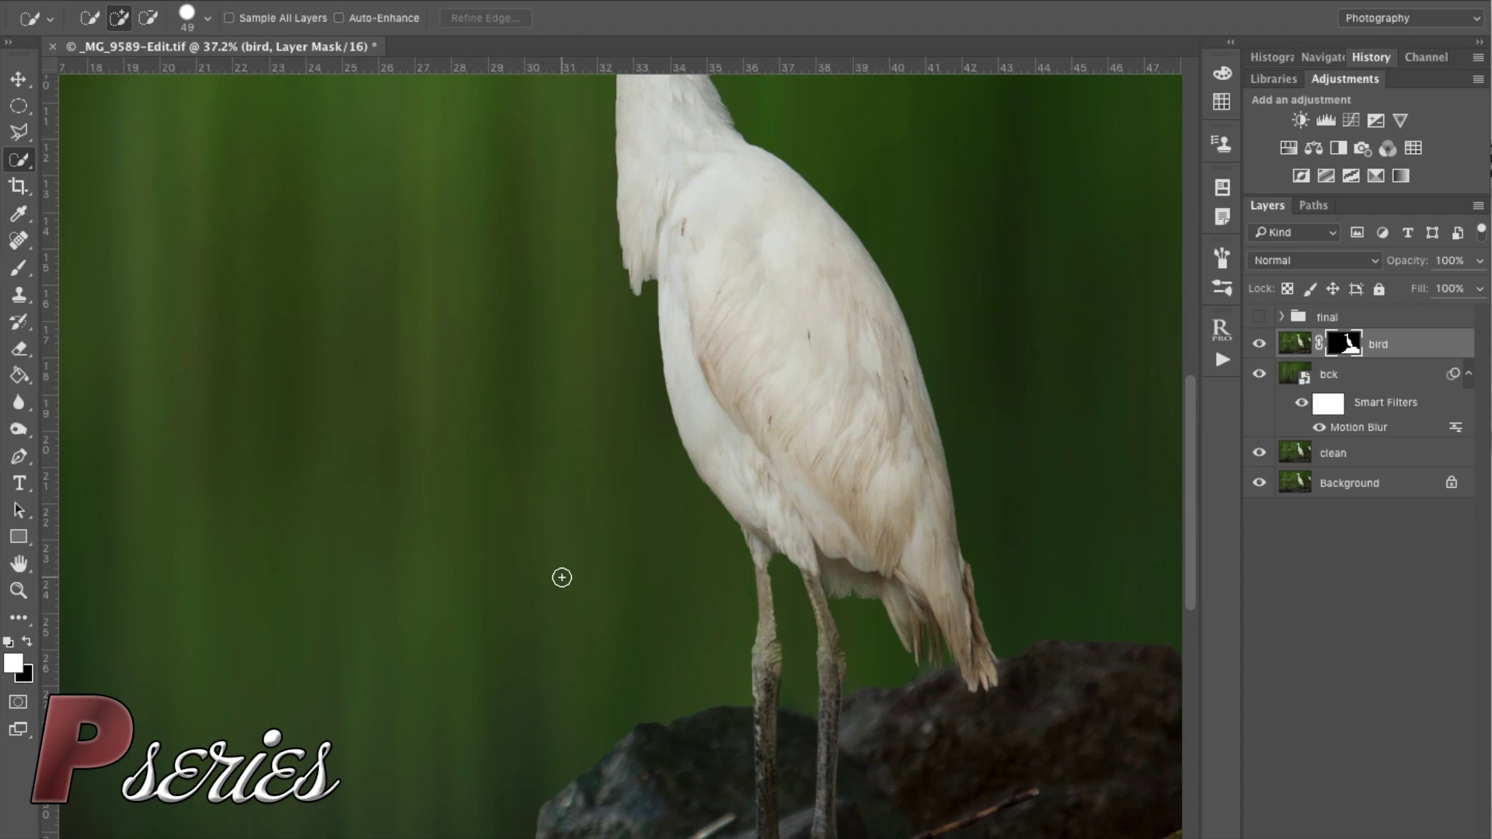
key("b")
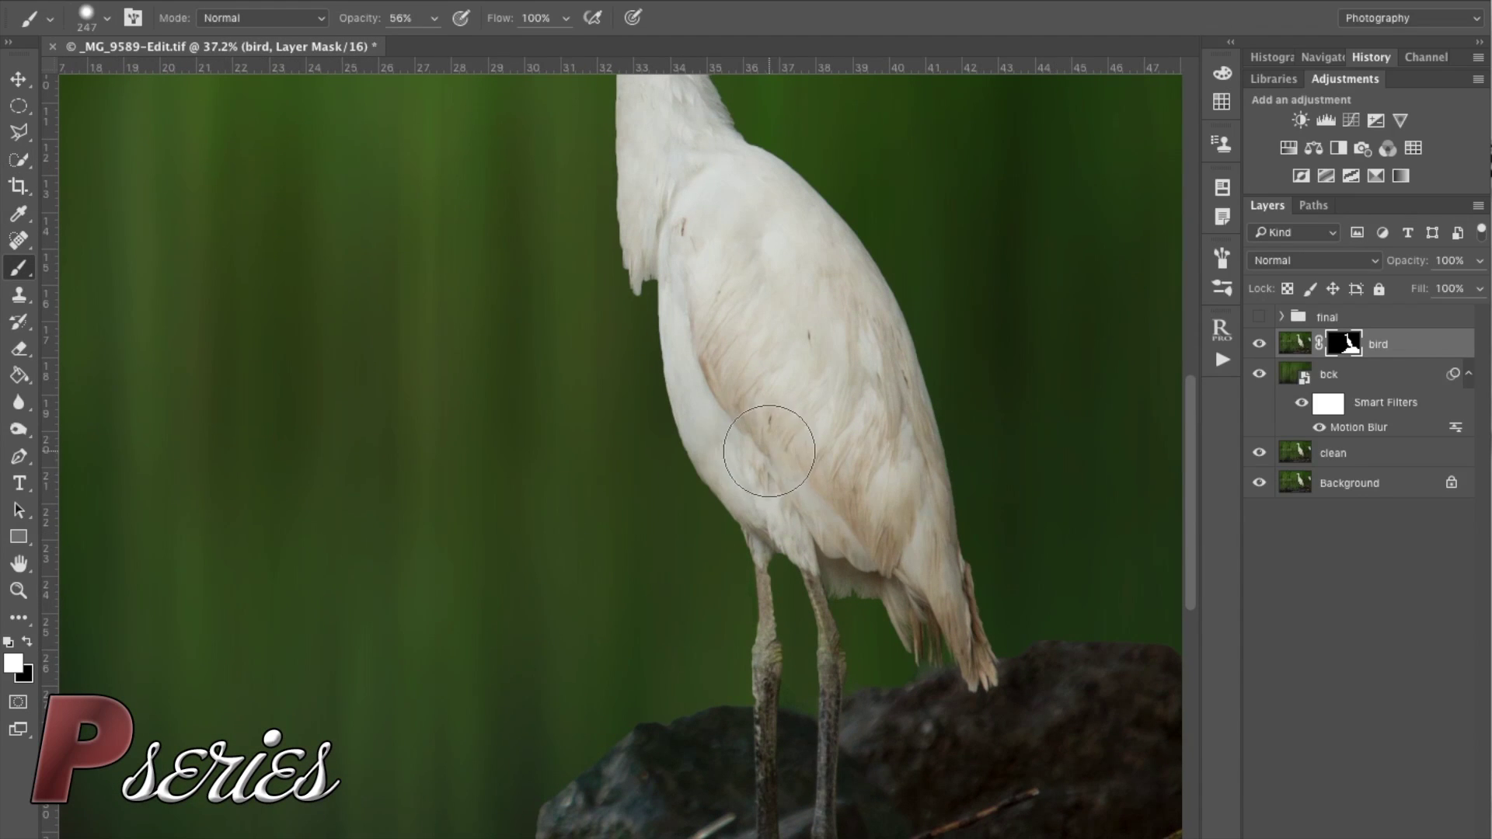
left_click_drag(775, 439, 771, 362)
left_click_drag(347, 20, 354, 21)
type("100")
key("Return")
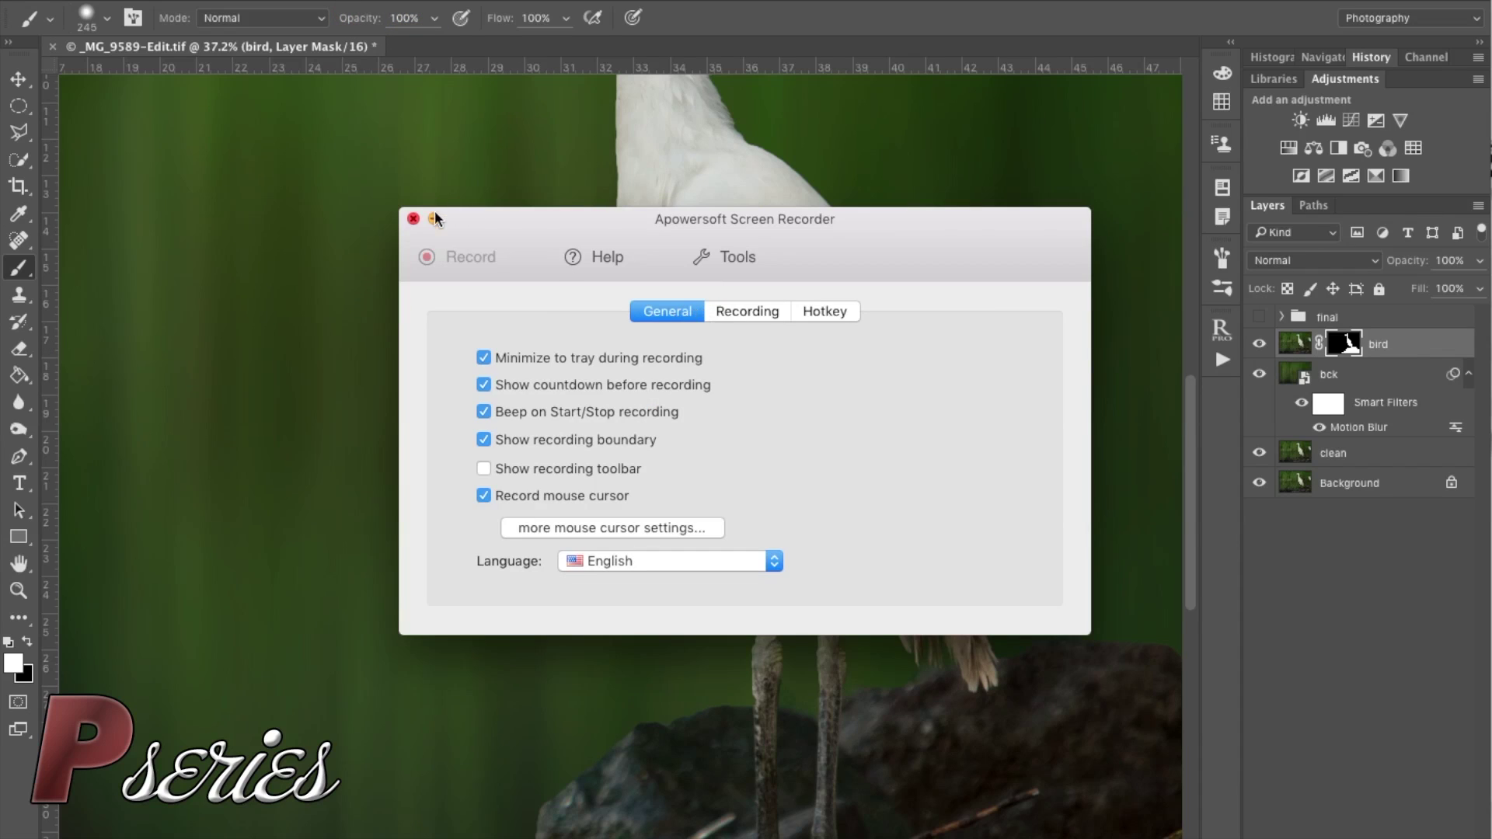
left_click(435, 216)
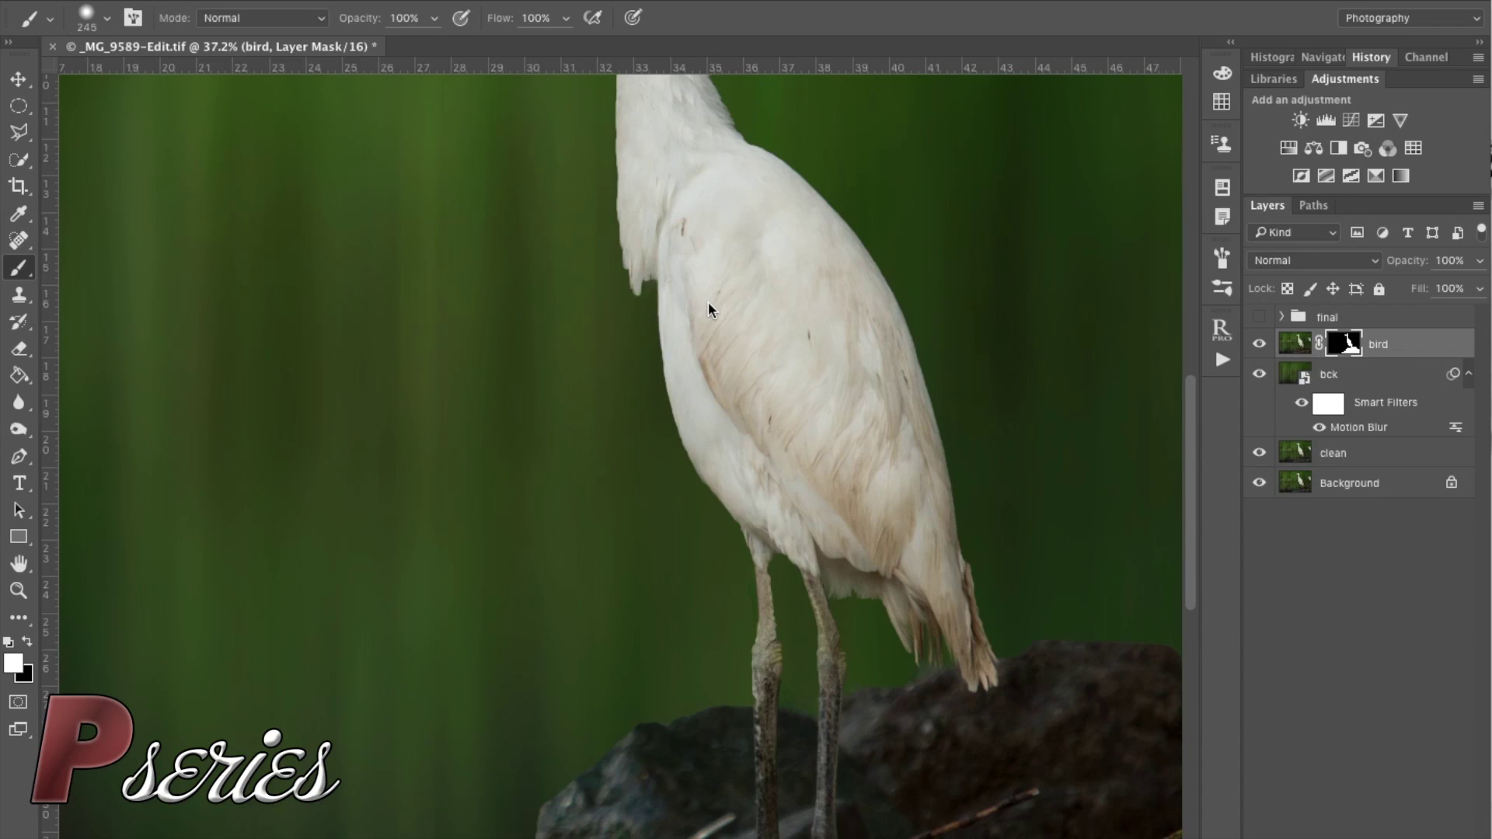
- Paint white on the bird layer's mask along the egret's breast and crest to bring back the fine feathers
left_click(723, 303)
left_click(700, 320)
mouse_move(702, 317)
left_mouse_down()
mouse_move(709, 403)
mouse_move(702, 385)
mouse_move(758, 480)
left_mouse_up()
left_click(770, 493)
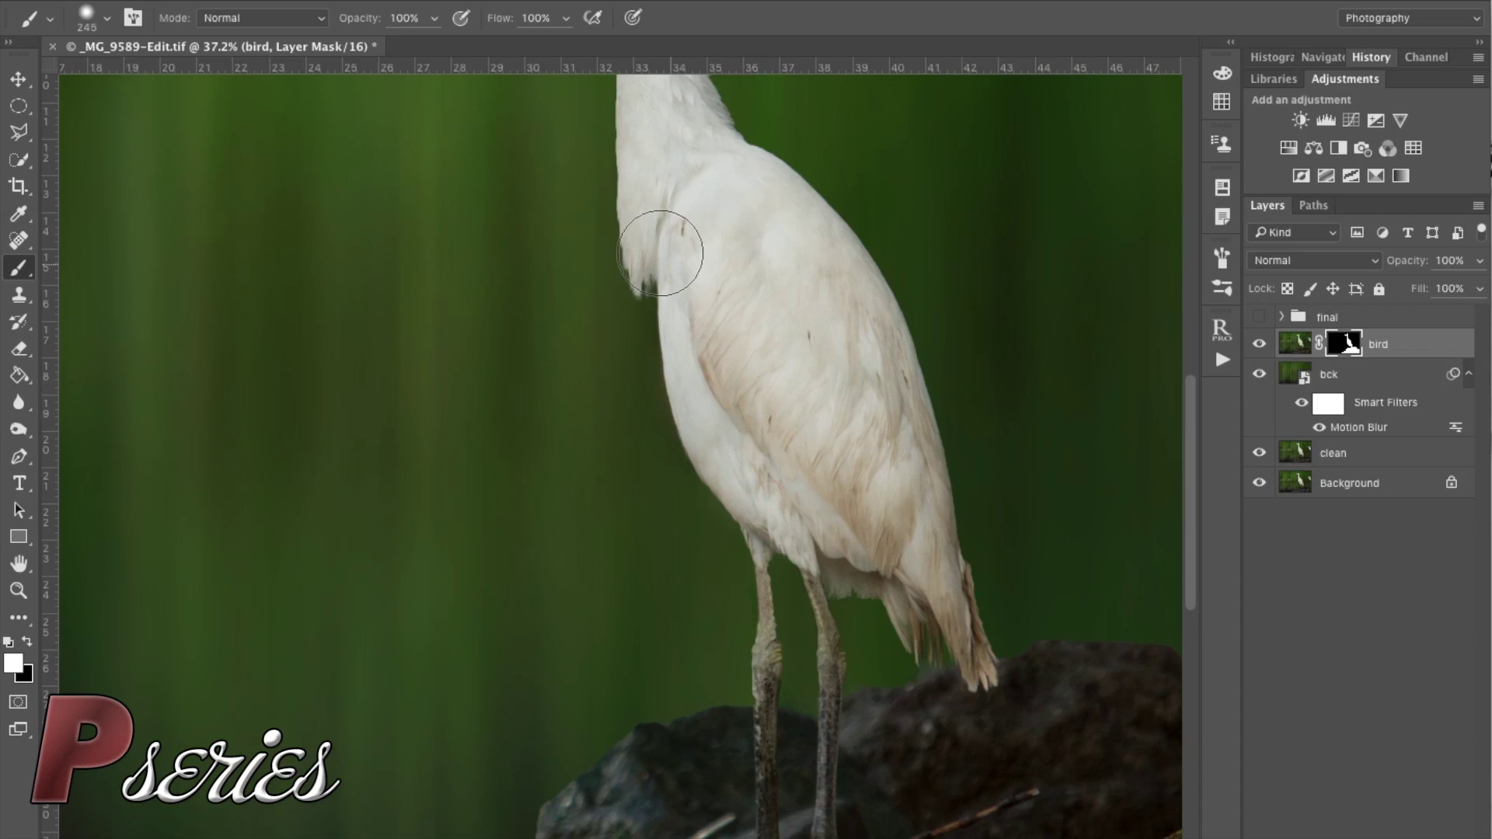
mouse_move(730, 474)
left_mouse_down()
mouse_move(773, 699)
mouse_move(760, 640)
mouse_move(709, 592)
mouse_move(690, 614)
left_mouse_up()
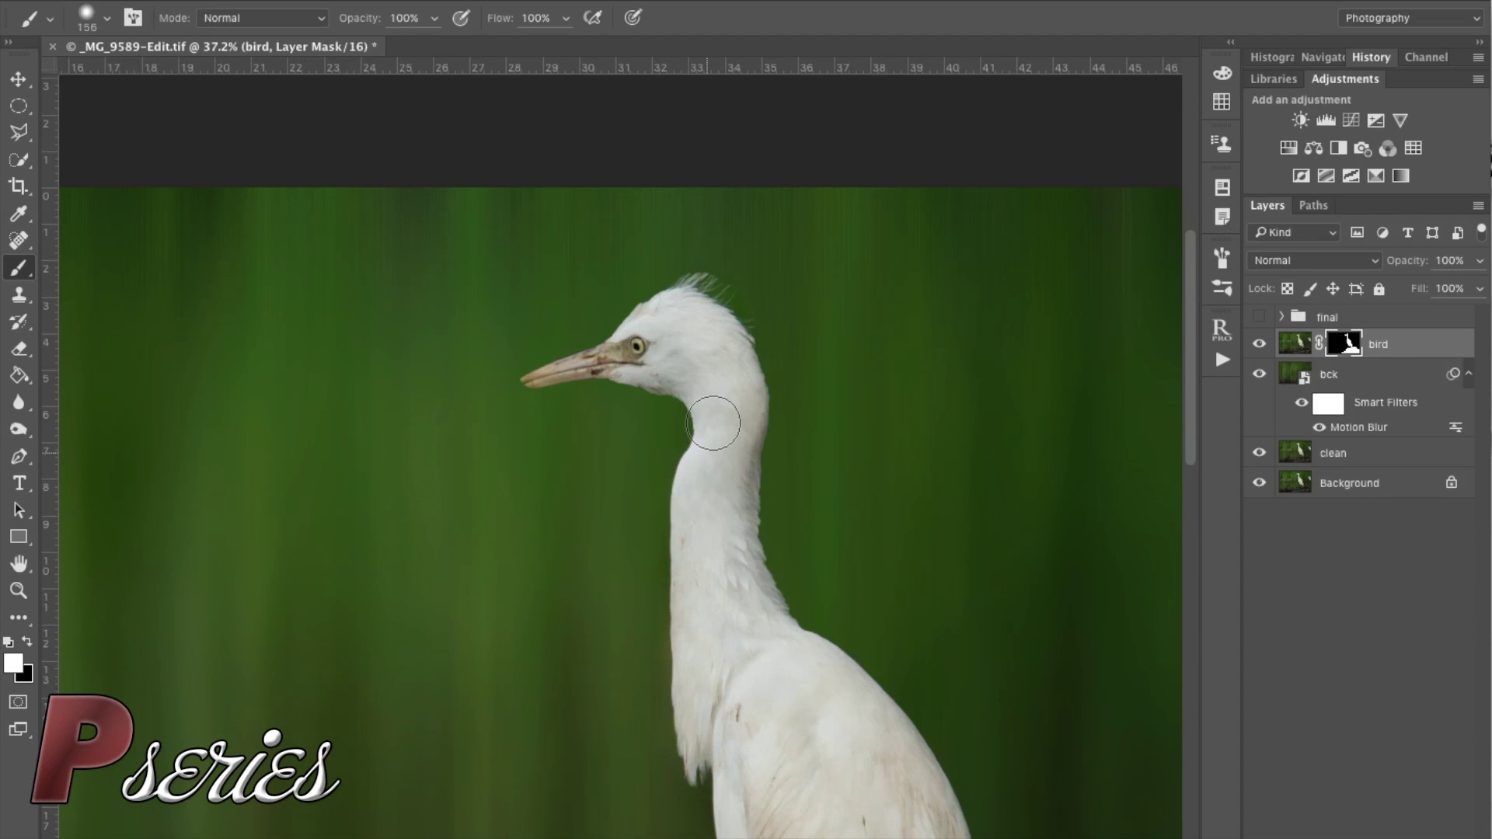
mouse_move(653, 327)
left_mouse_down()
mouse_move(708, 283)
mouse_move(692, 303)
left_mouse_up()
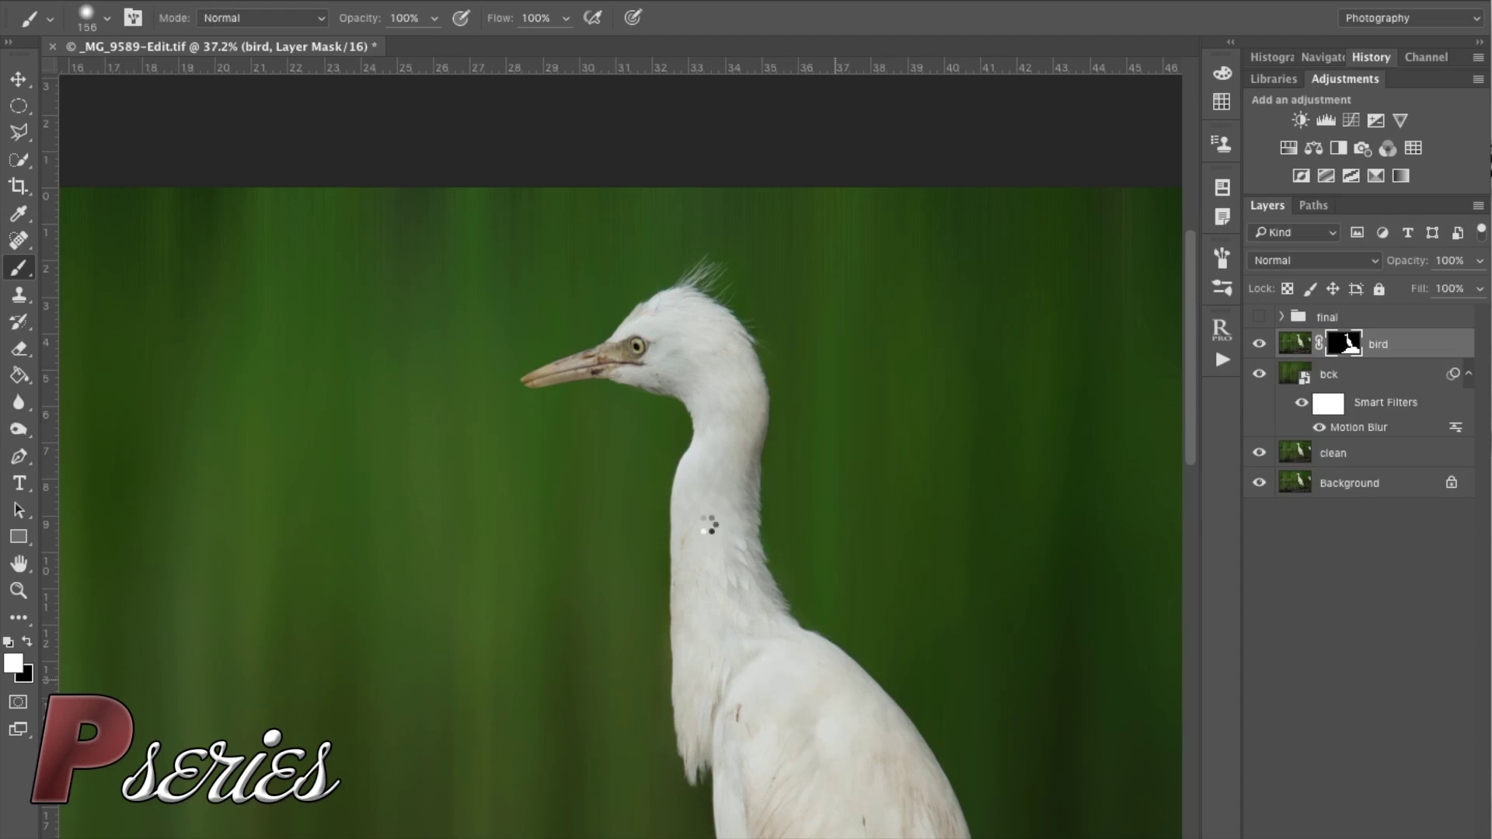
- Restore the tip of the egret's beak on the mask and paint black over the leftover background around it
mouse_move(560, 372)
left_mouse_down()
mouse_move(519, 390)
mouse_move(556, 369)
left_mouse_up()
key("x")
key("x")
key("x")
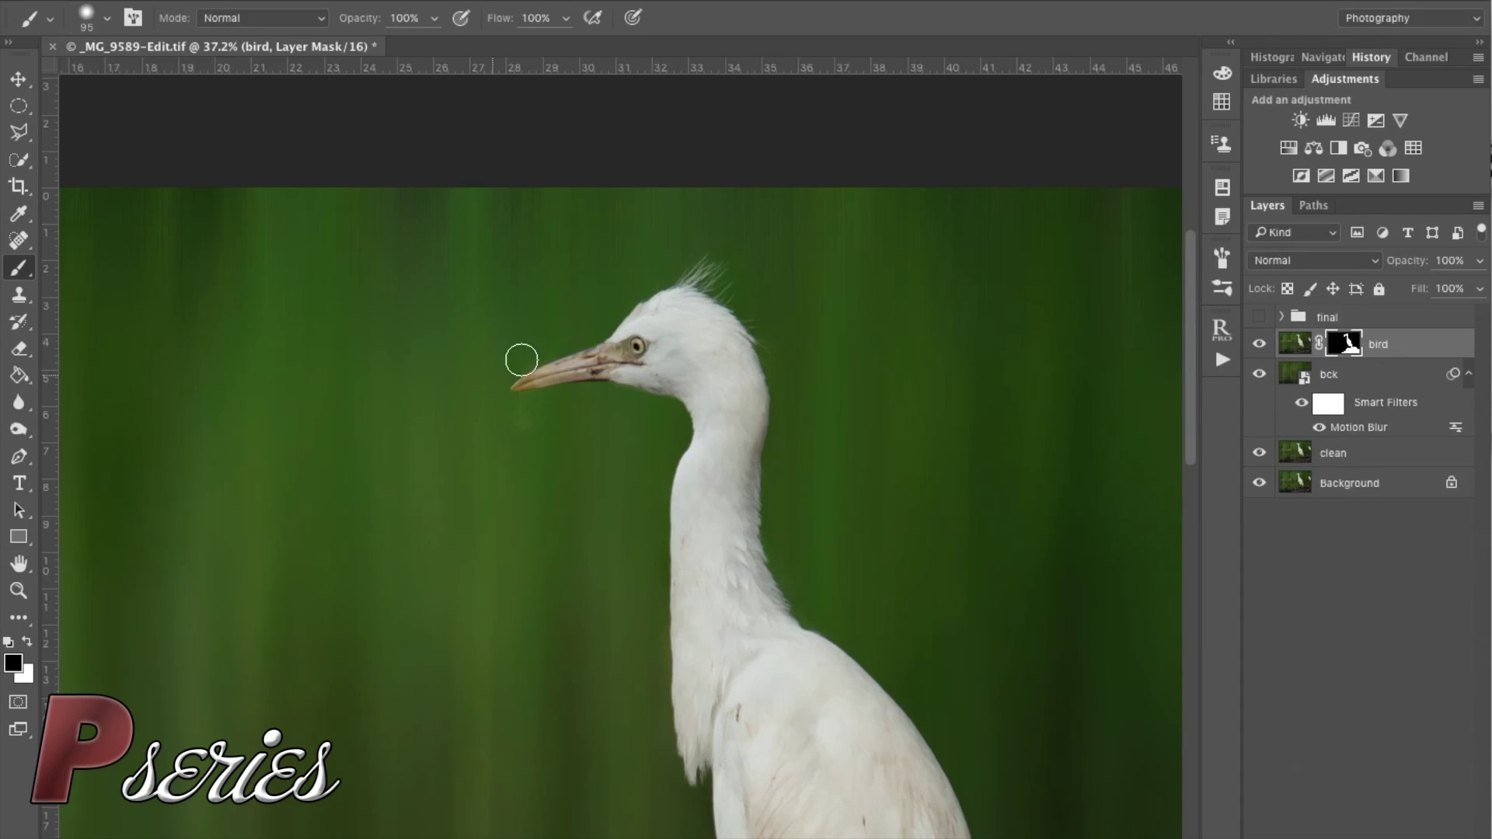
- Refine the mask along the egret's breast, belly and tail so the feather edges blend into the blurred background
left_click_drag(758, 461, 746, 429)
left_click_drag(591, 166, 533, 97)
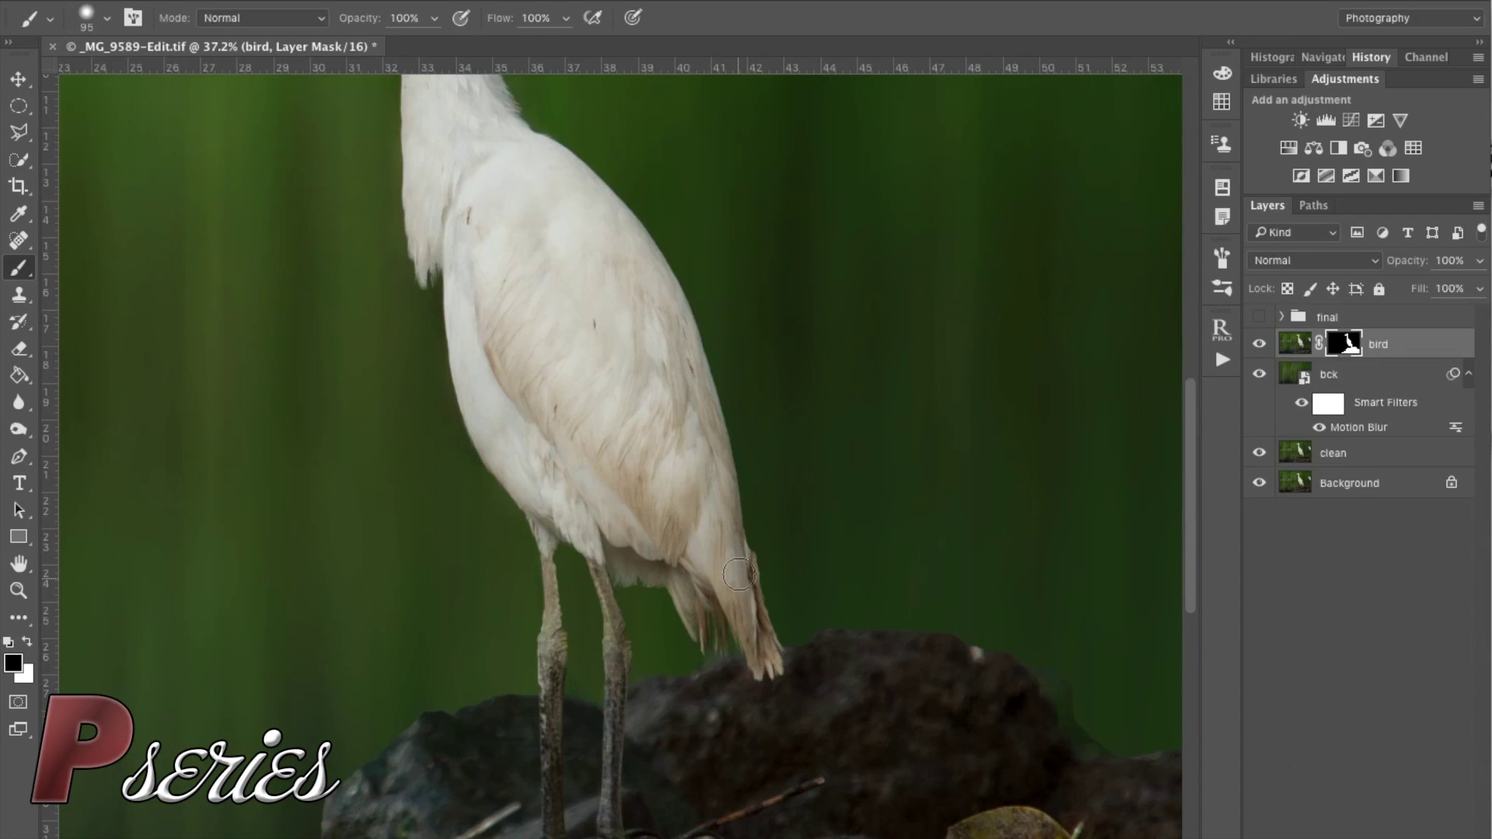
left_click_drag(724, 532, 778, 658)
key("x")
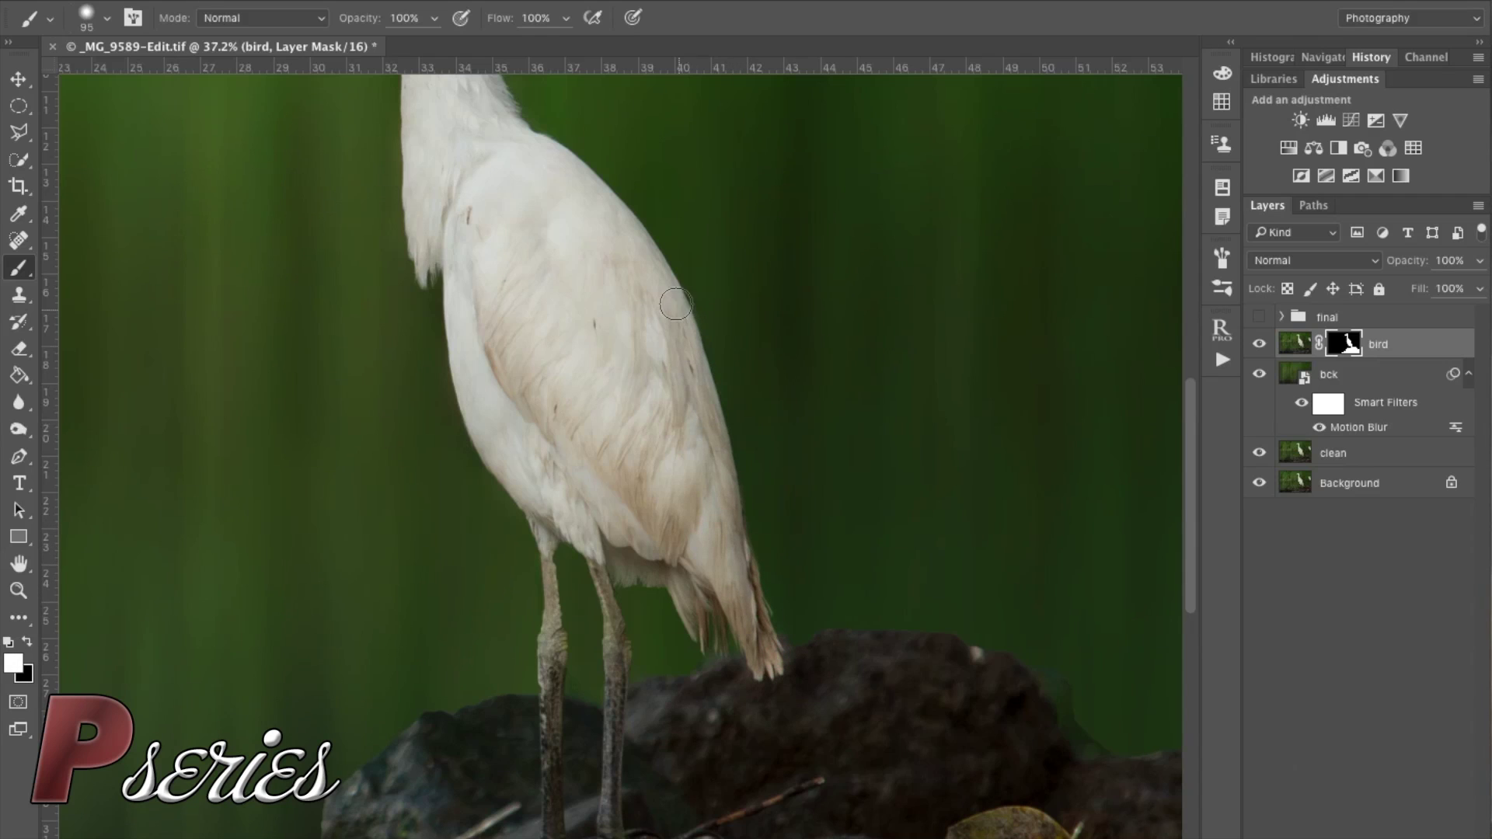
left_click(457, 258)
mouse_move(457, 258)
left_mouse_down()
mouse_move(469, 372)
mouse_move(458, 362)
mouse_move(498, 457)
left_mouse_up()
mouse_move(623, 583)
left_mouse_down()
mouse_move(662, 575)
mouse_move(715, 639)
left_mouse_up()
- Paint white on the mask with a brush of about 217 px along the outer edges of the rear and front rocks
left_click_drag(772, 527, 599, 399)
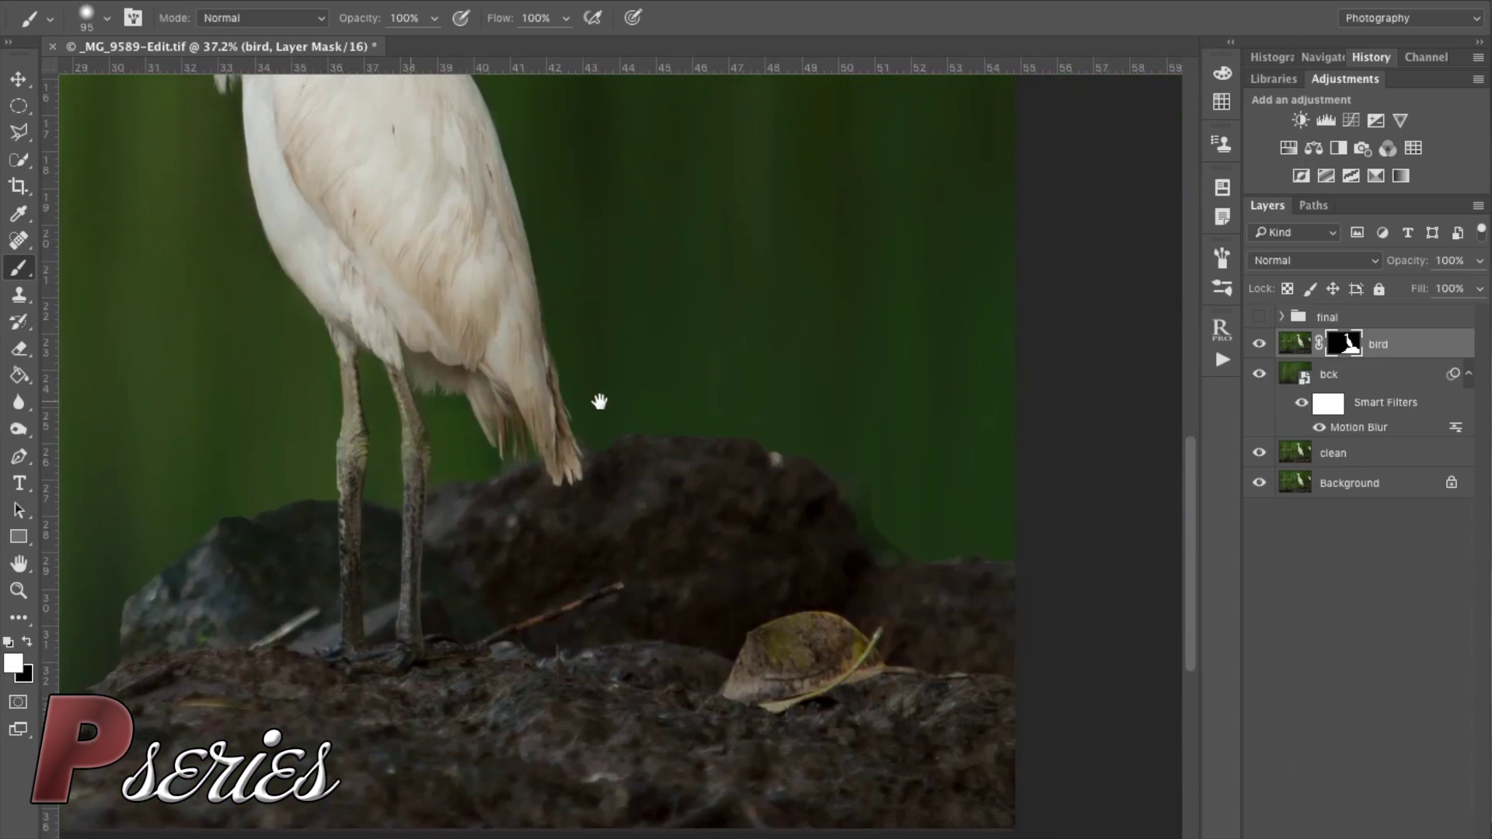
left_click_drag(630, 487, 610, 477)
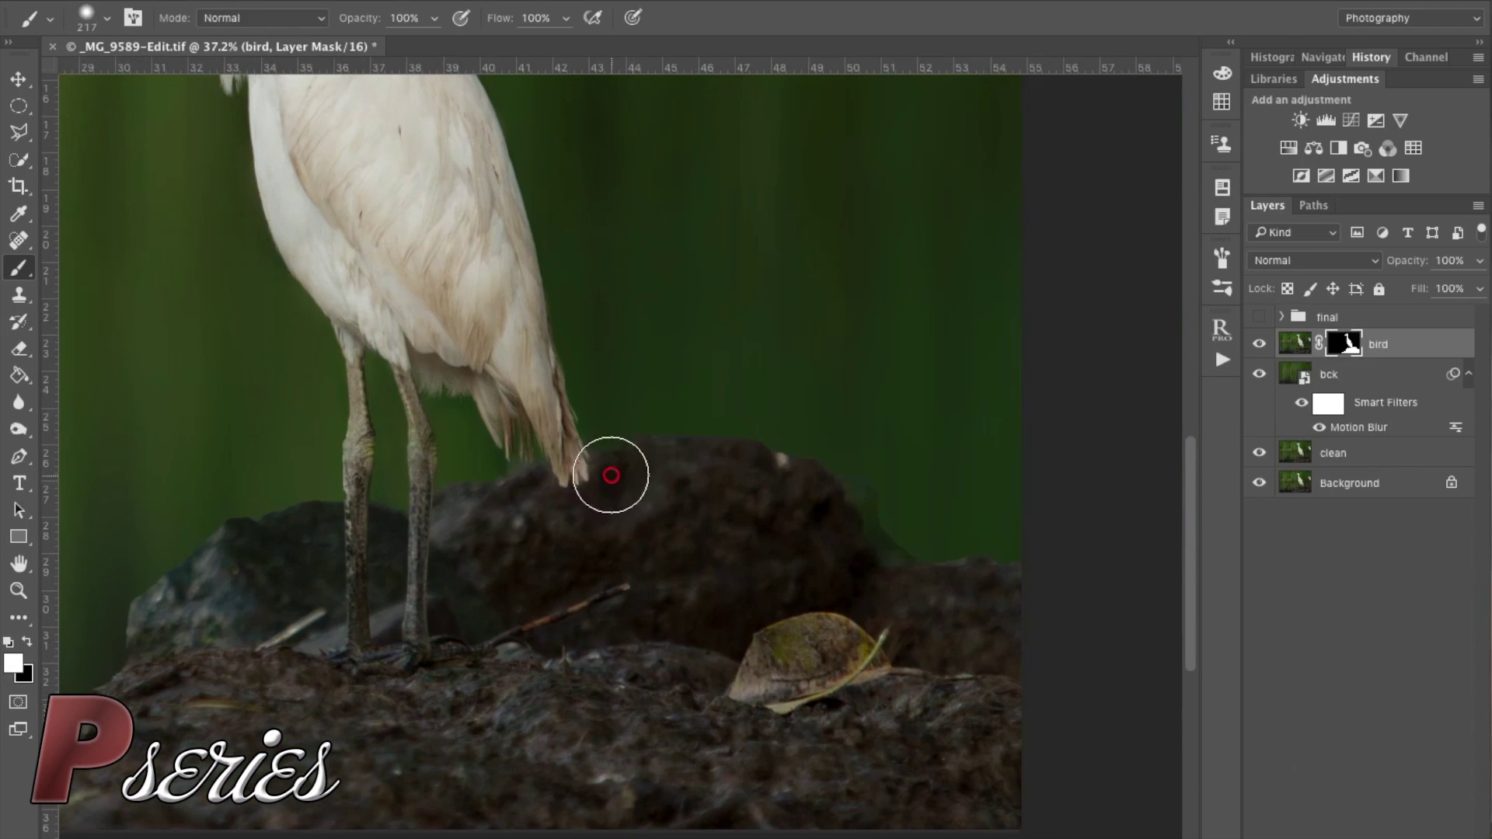
mouse_move(706, 449)
left_mouse_down()
mouse_move(815, 472)
mouse_move(887, 571)
mouse_move(992, 571)
mouse_move(1053, 592)
mouse_move(930, 565)
mouse_move(806, 456)
left_mouse_up()
key("space")
left_click_drag(707, 513, 1016, 428)
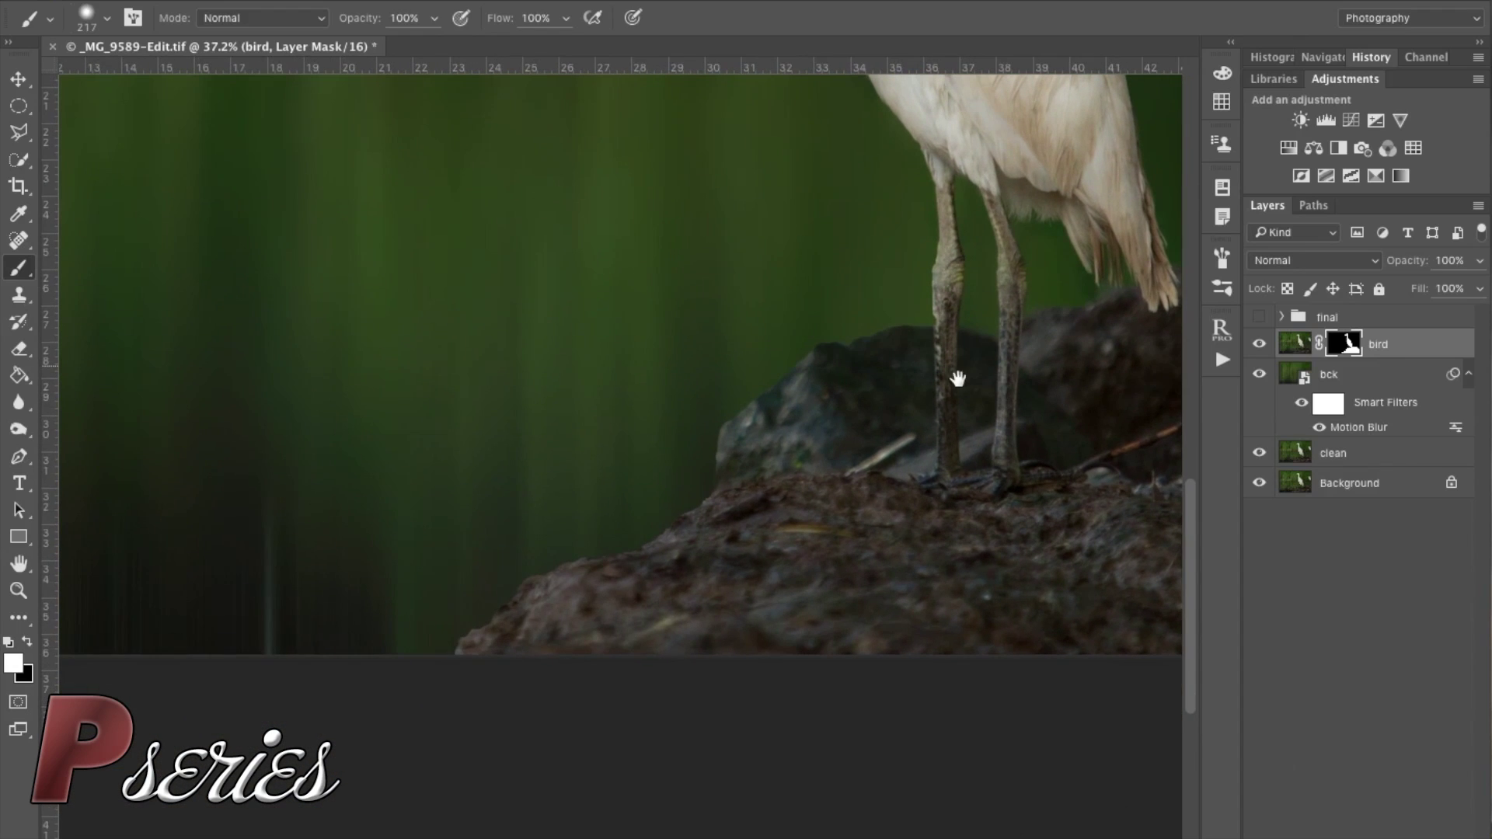
mouse_move(924, 355)
left_mouse_down()
mouse_move(767, 393)
mouse_move(726, 427)
mouse_move(932, 347)
mouse_move(766, 372)
mouse_move(717, 478)
mouse_move(600, 539)
mouse_move(443, 679)
mouse_move(435, 612)
left_mouse_up()
- Paint black on the mask around the rock edges to hide leftover background, and compare the bird layer hidden and shown
key("x")
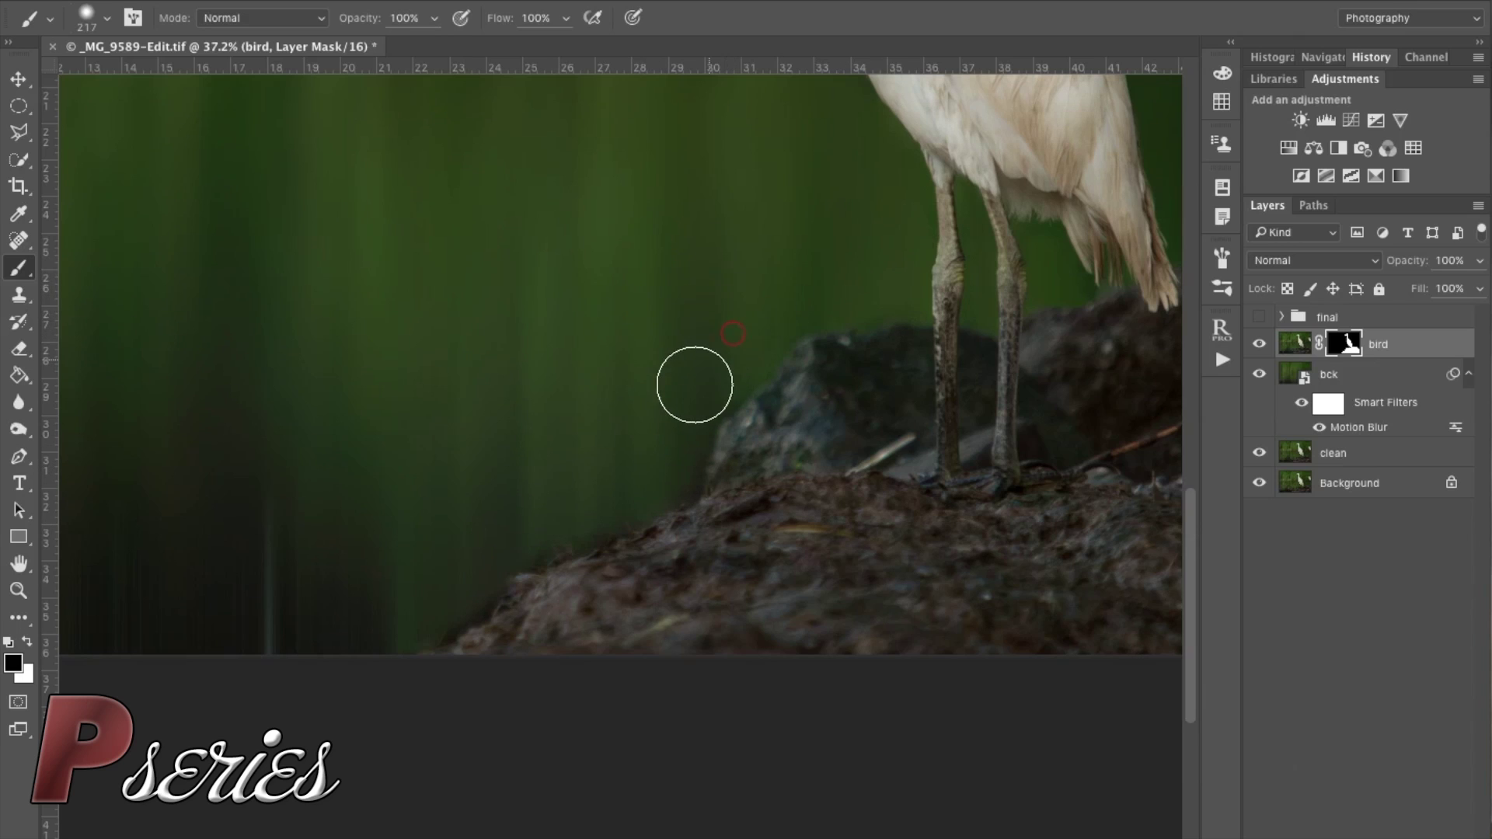
left_click_drag(1088, 291, 533, 456)
mouse_move(749, 410)
left_mouse_down()
mouse_move(753, 523)
mouse_move(689, 576)
mouse_move(772, 593)
mouse_move(721, 583)
left_mouse_up()
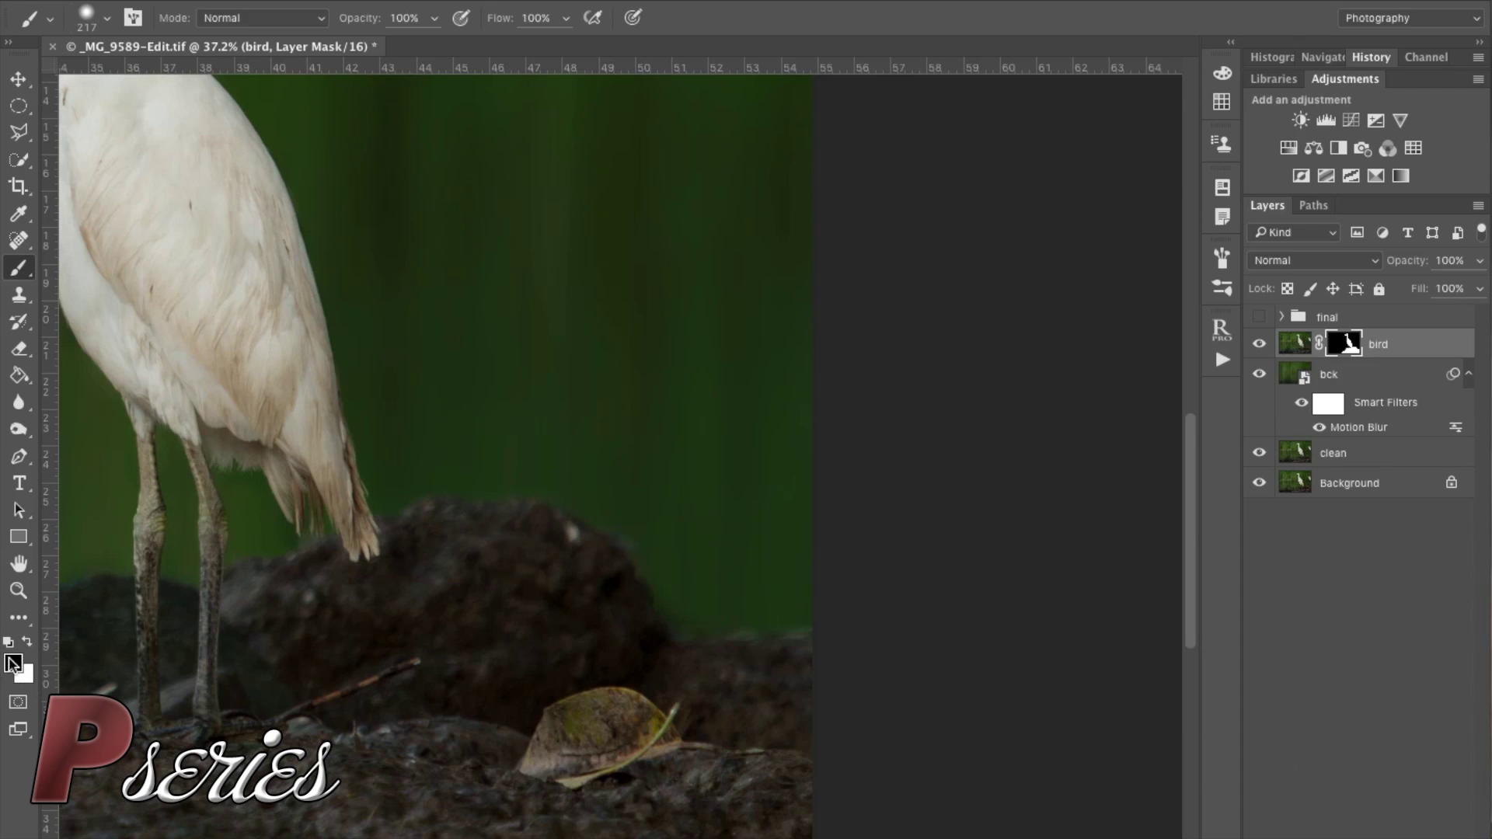
left_click_drag(593, 633, 1072, 443)
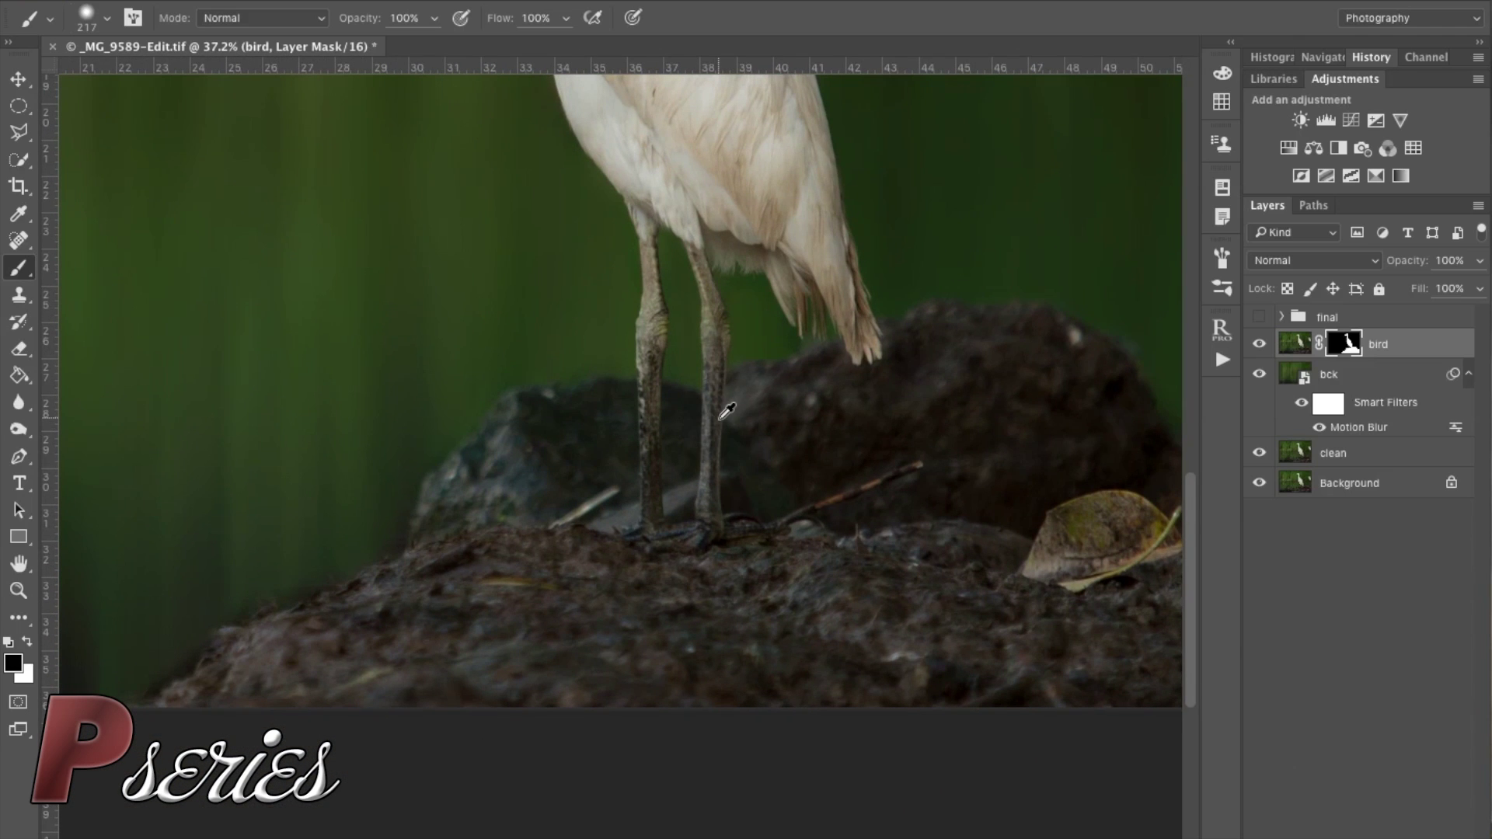
scroll(727, 410, "down", 5)
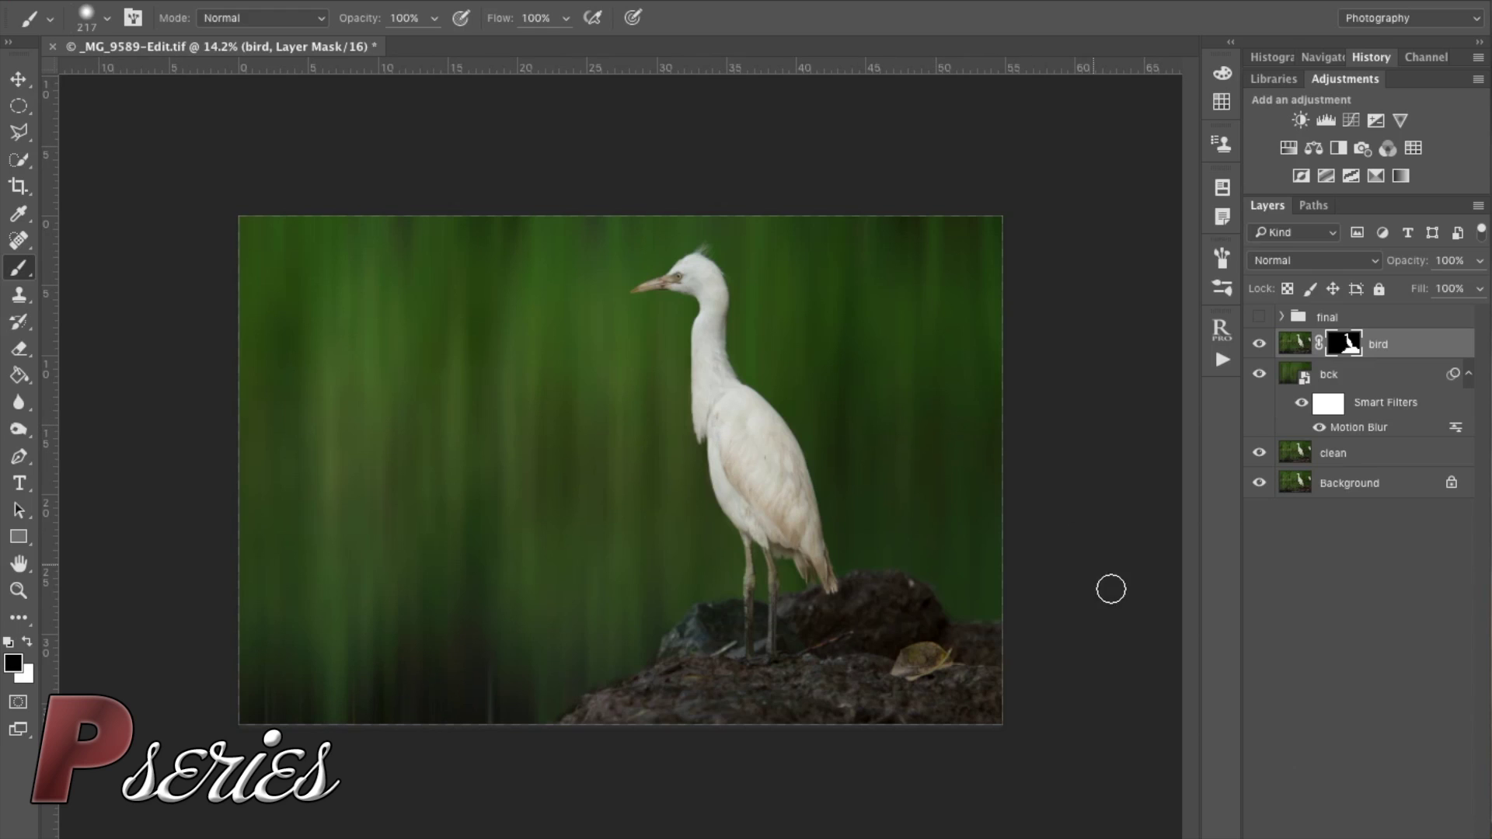
left_click(1259, 344)
left_click(1260, 344)
- Duplicate the bird layer with its mask and name the copy "rock"
key("ctrl+2")
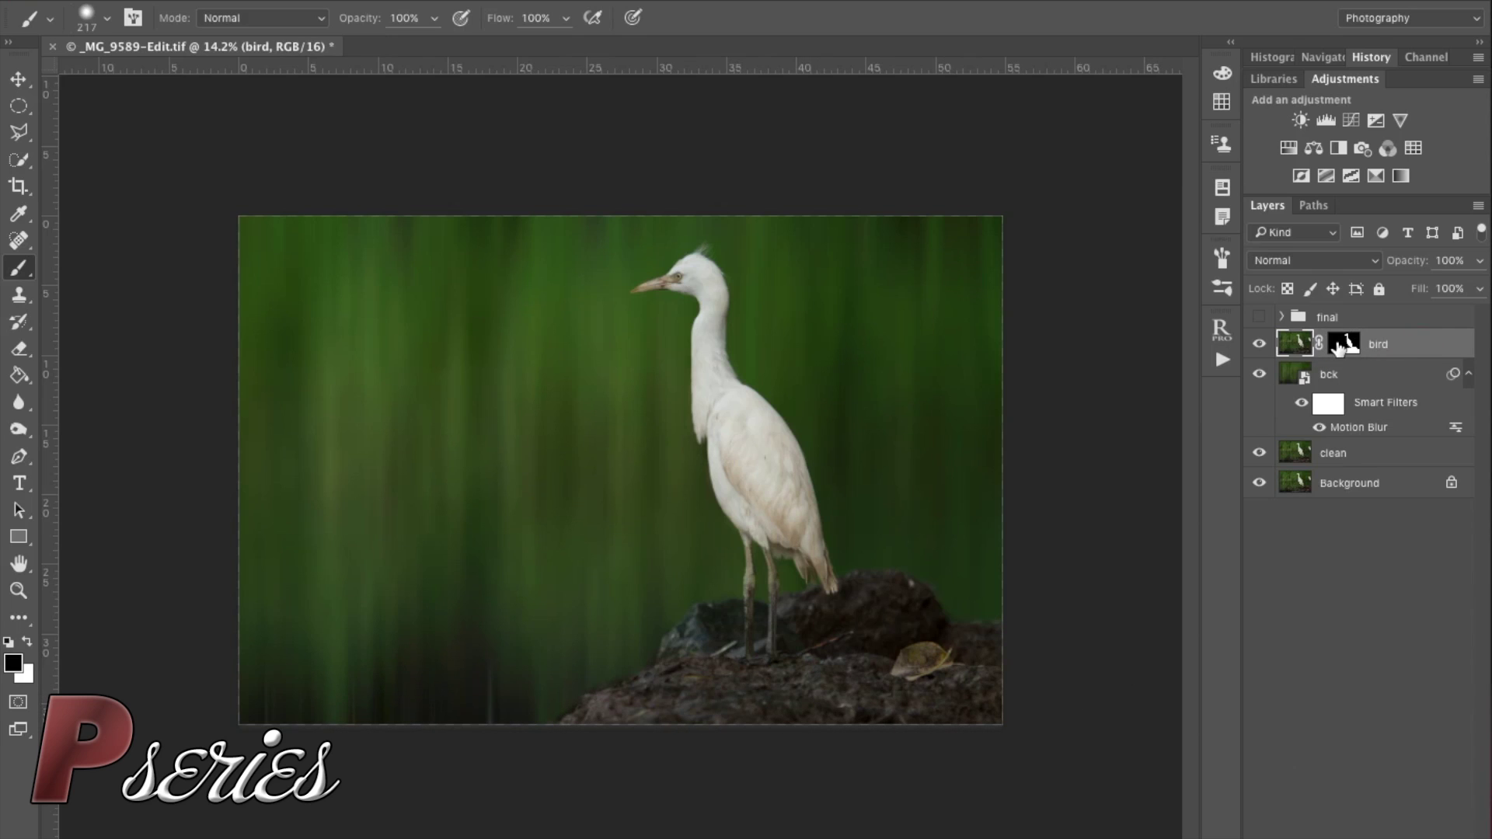
key("ctrl+j")
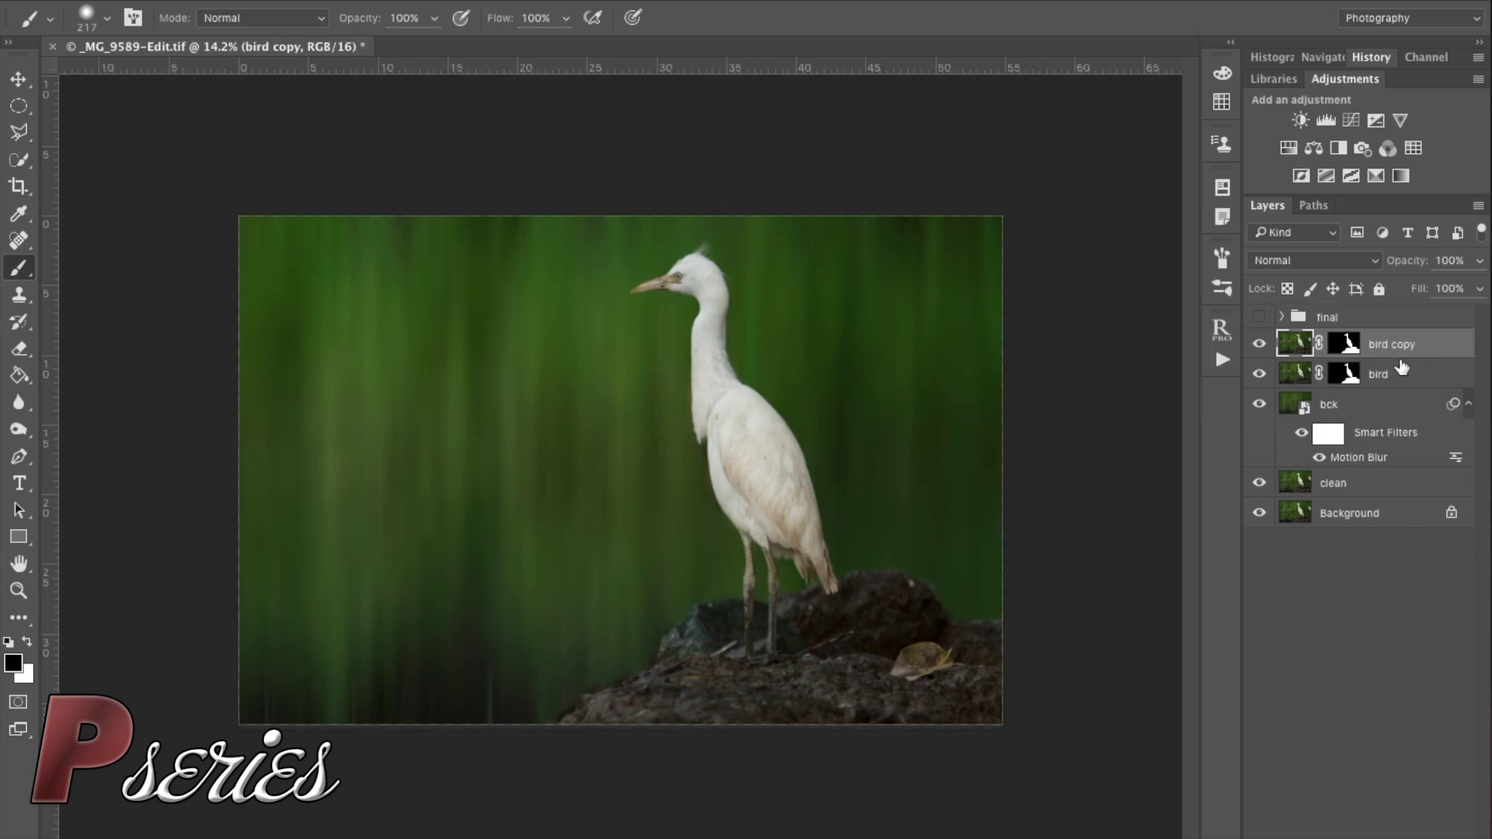
type("rock")
key("Return")
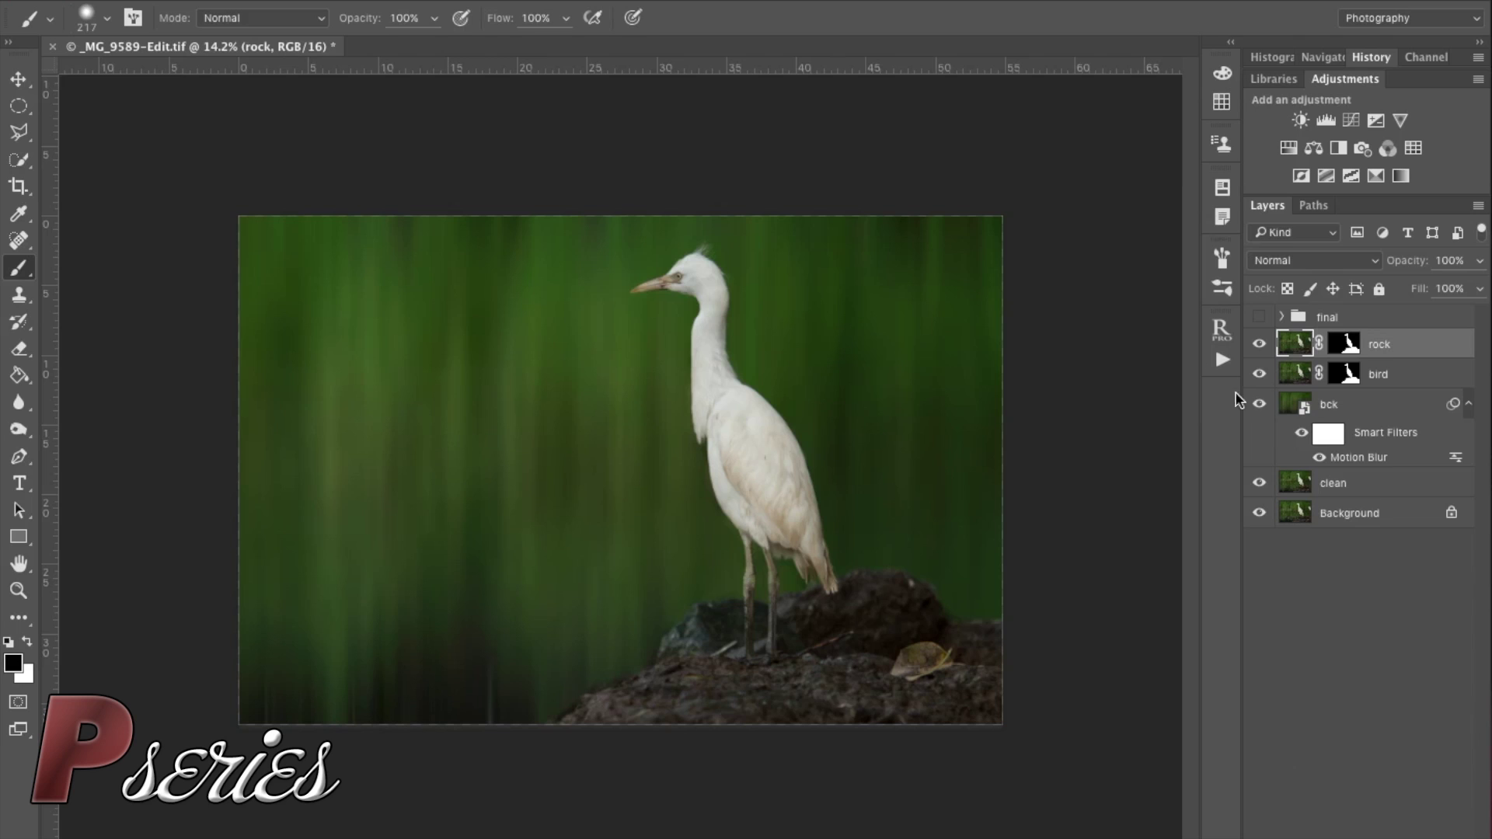
- Apply a Gaussian Blur with an 8.0-pixel radius to the rock layer
left_click(506, 1)
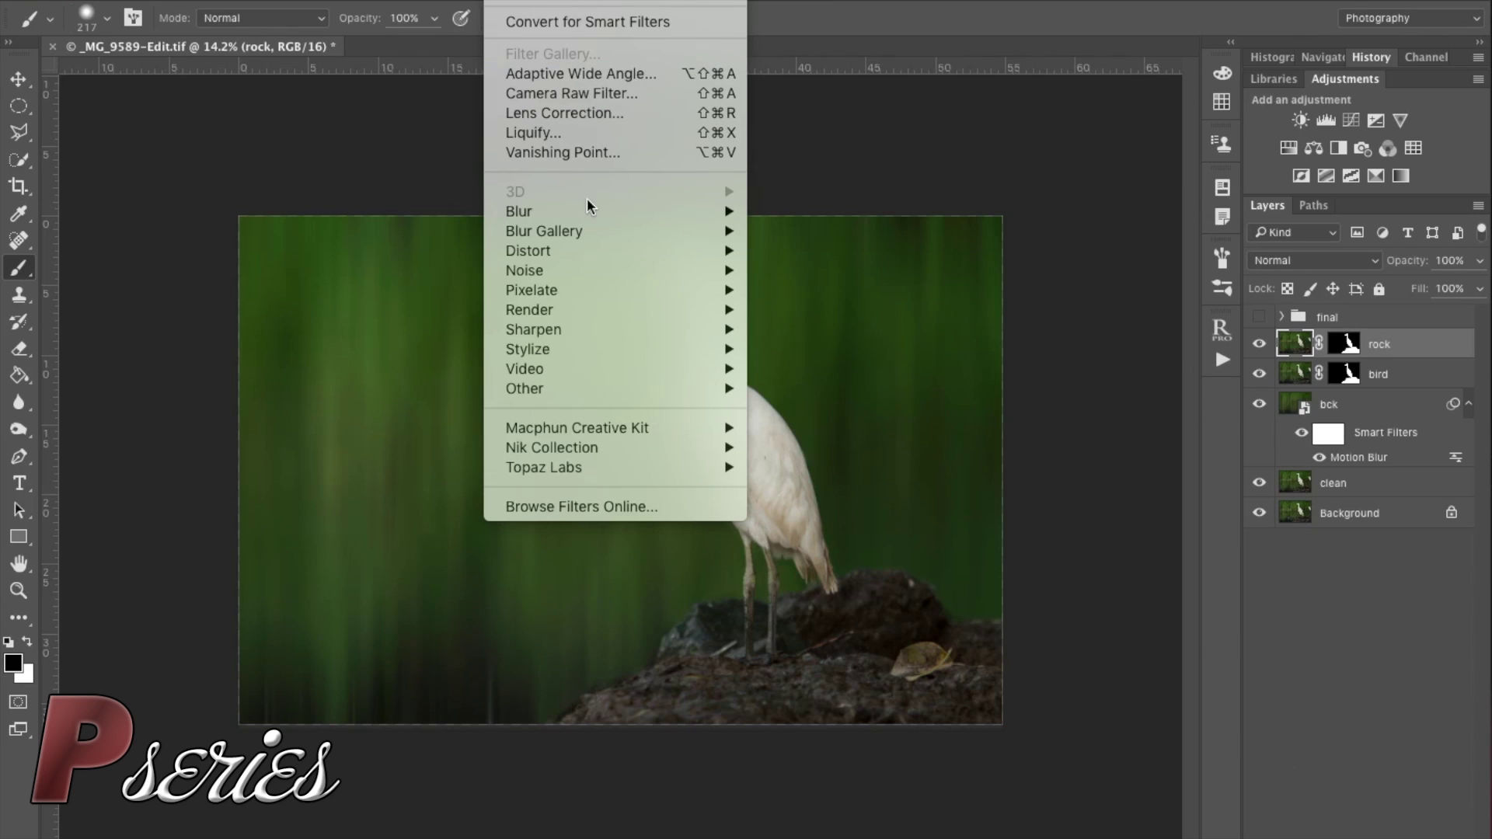
mouse_move(633, 210)
left_click(840, 293)
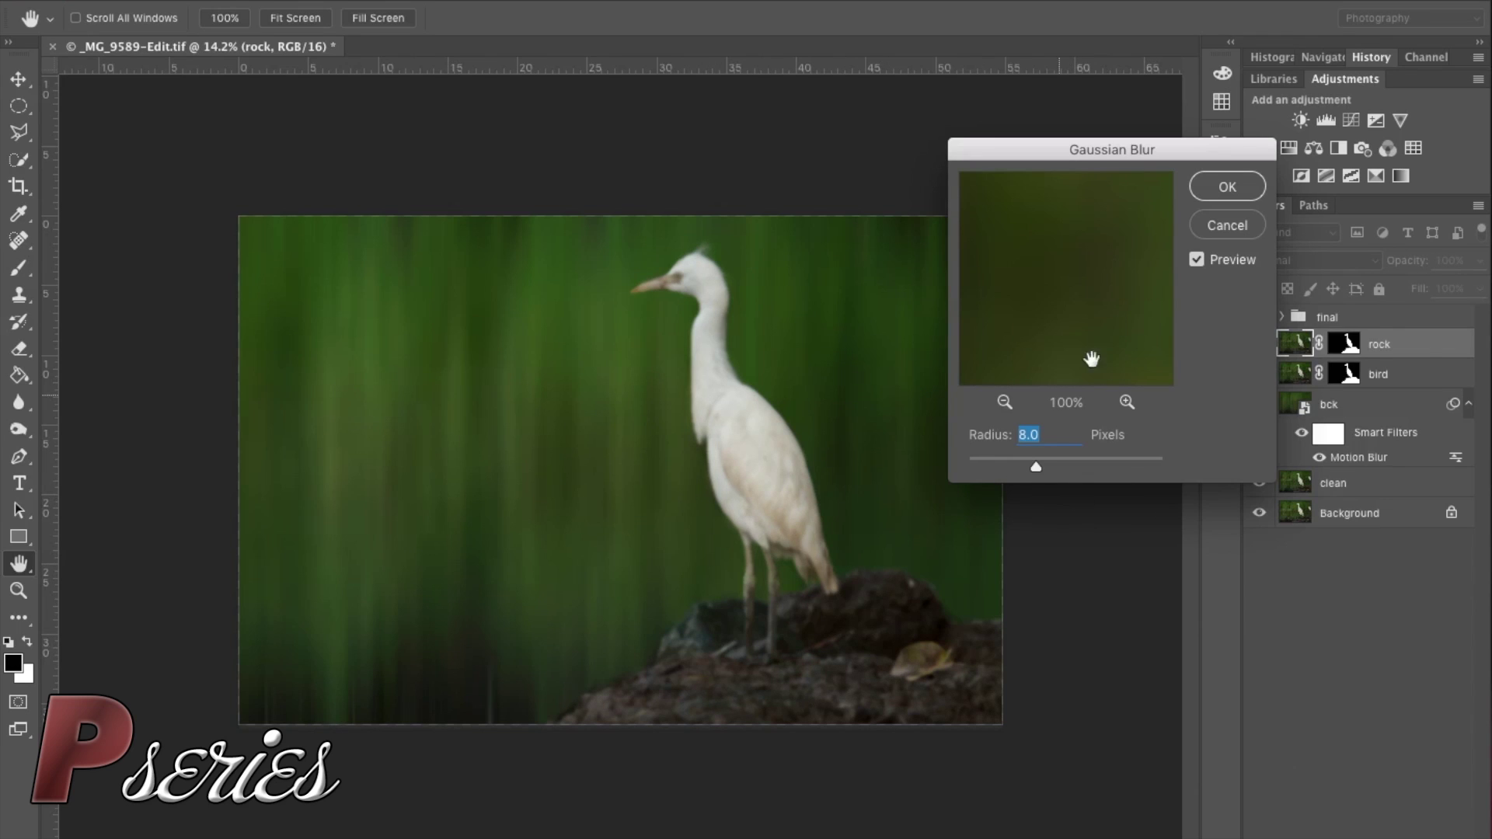
left_click(1249, 191)
- Paint black on the rock layer's mask over the egret to hide the blur from it
key("b")
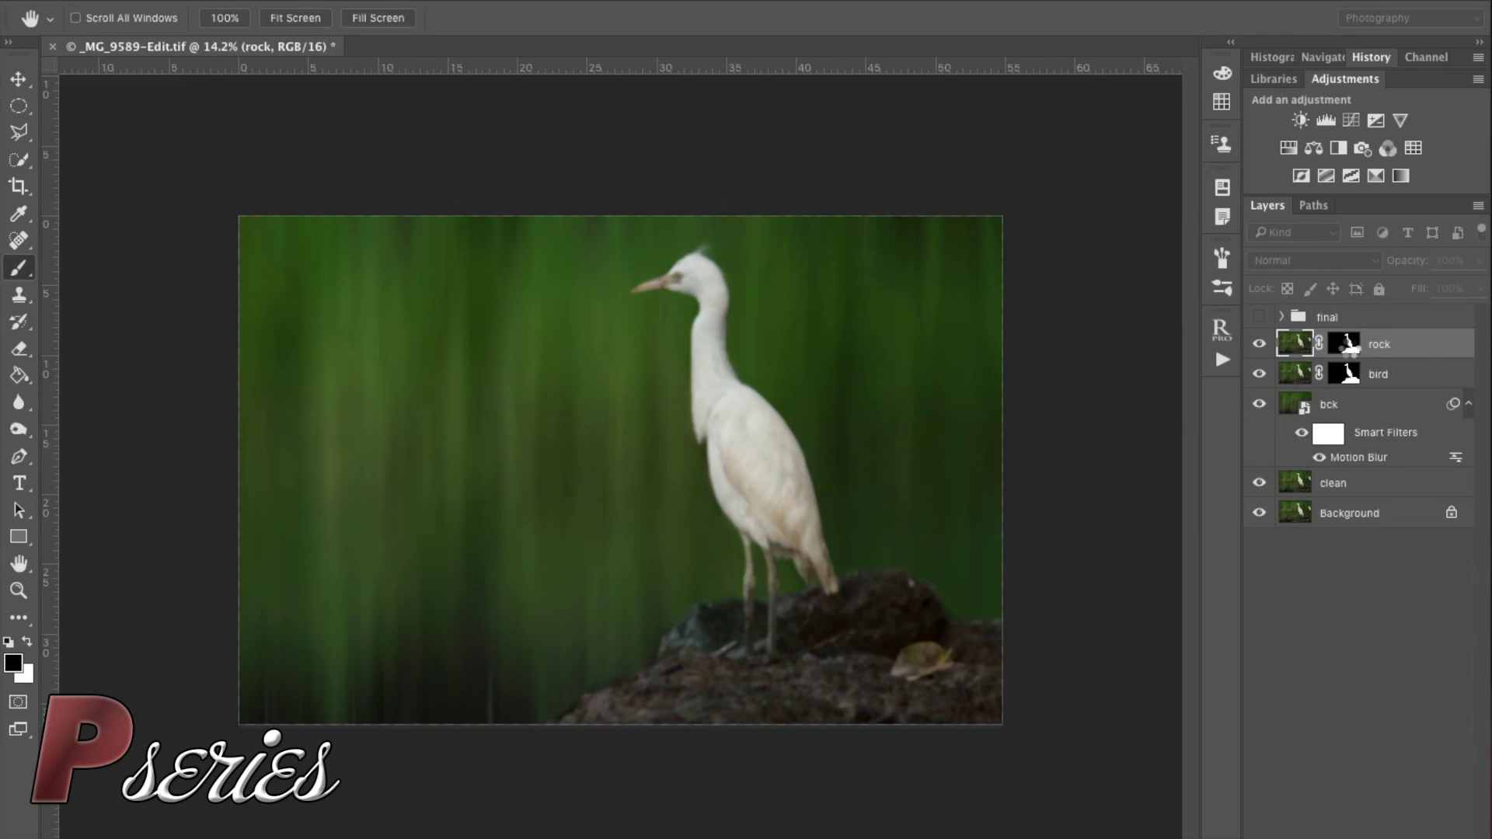
left_click(1349, 345)
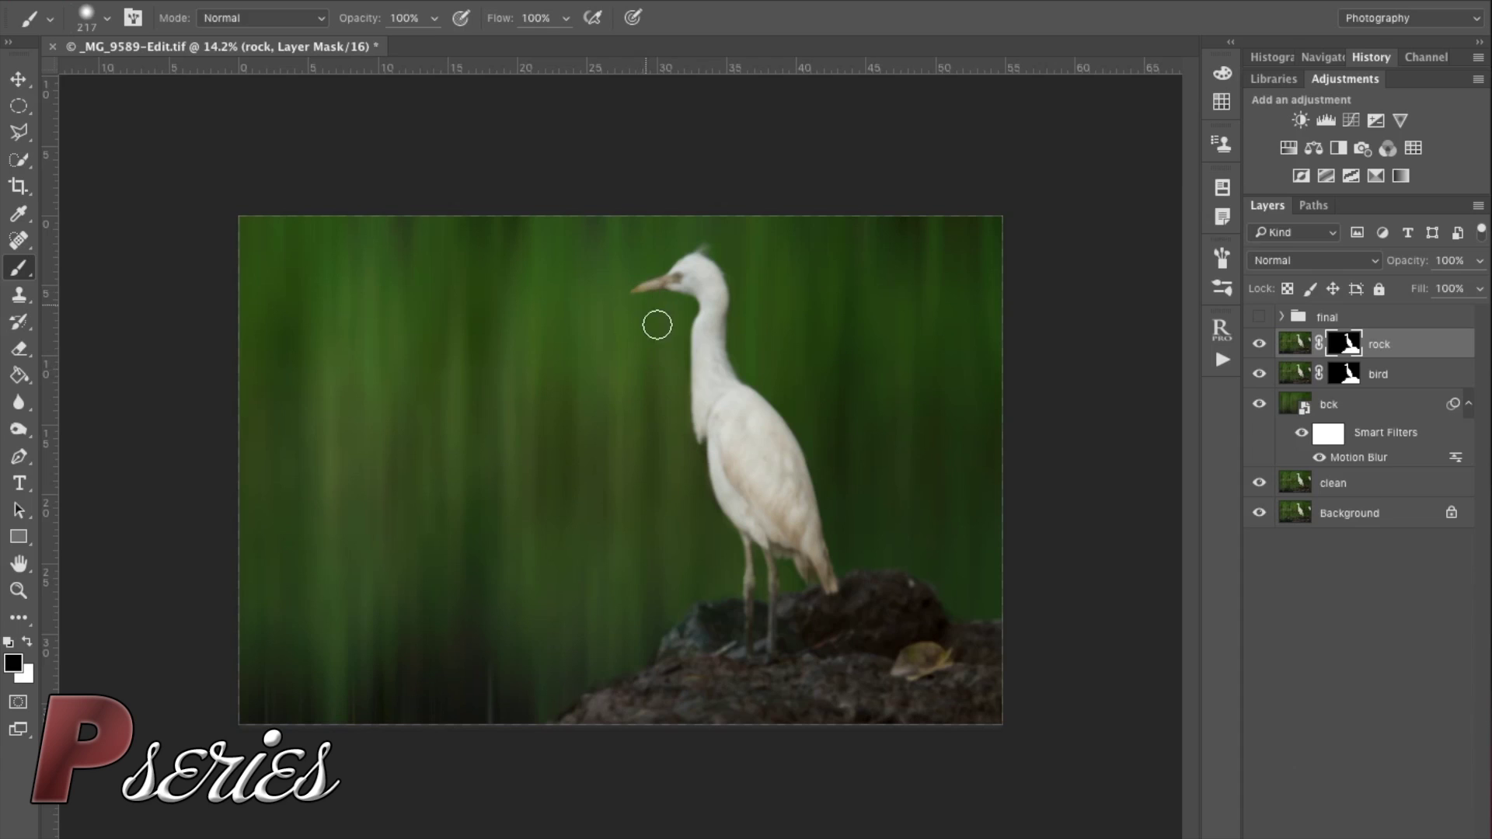
left_click_drag(656, 293, 699, 293)
- Set the Brush opacity to 23% and paint white on the rock layer's mask over the front rock
left_click_drag(366, 17, 350, 23)
key("Return")
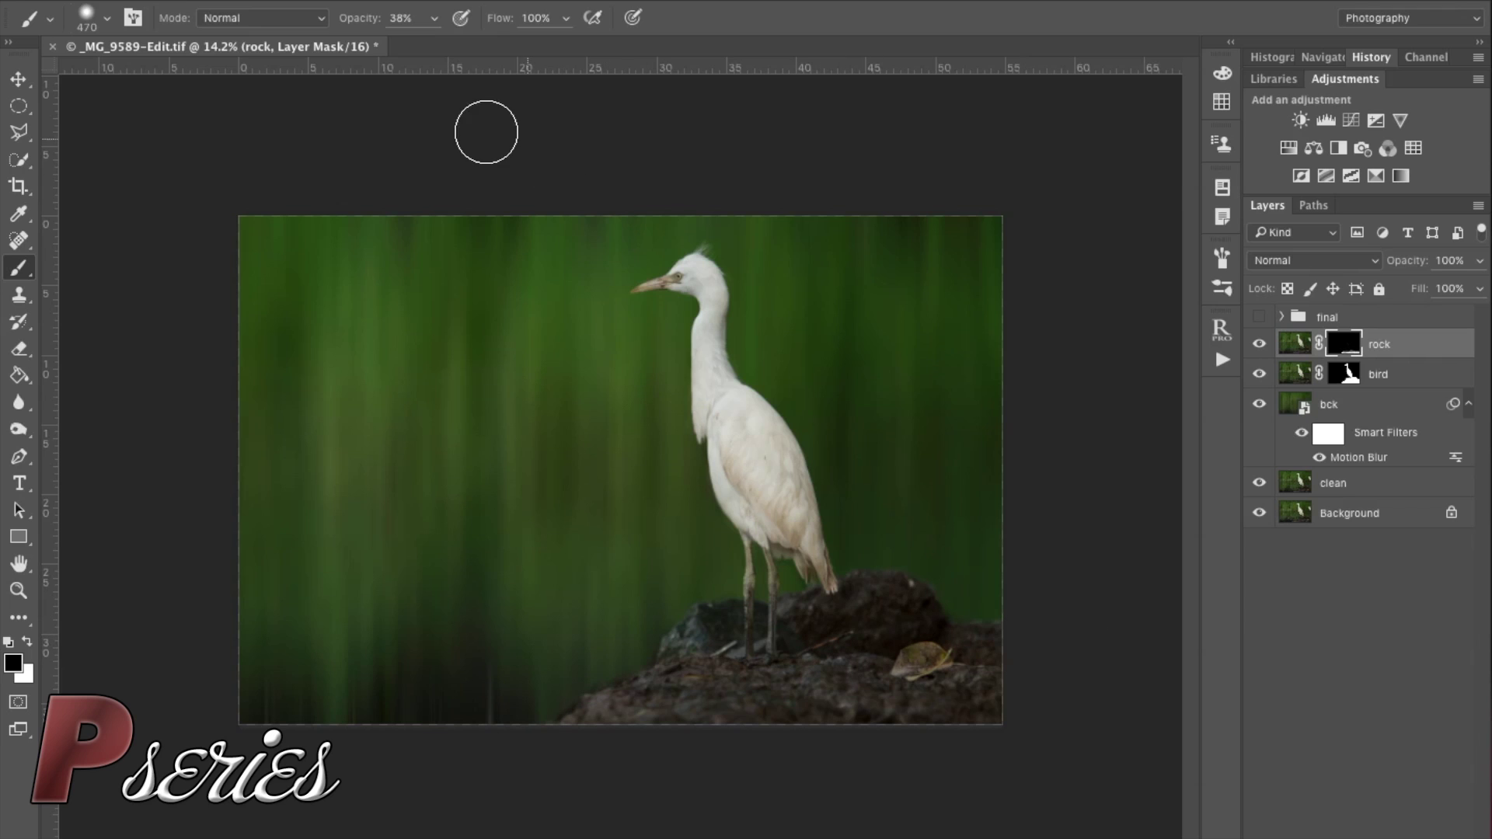
left_click_drag(356, 16, 352, 17)
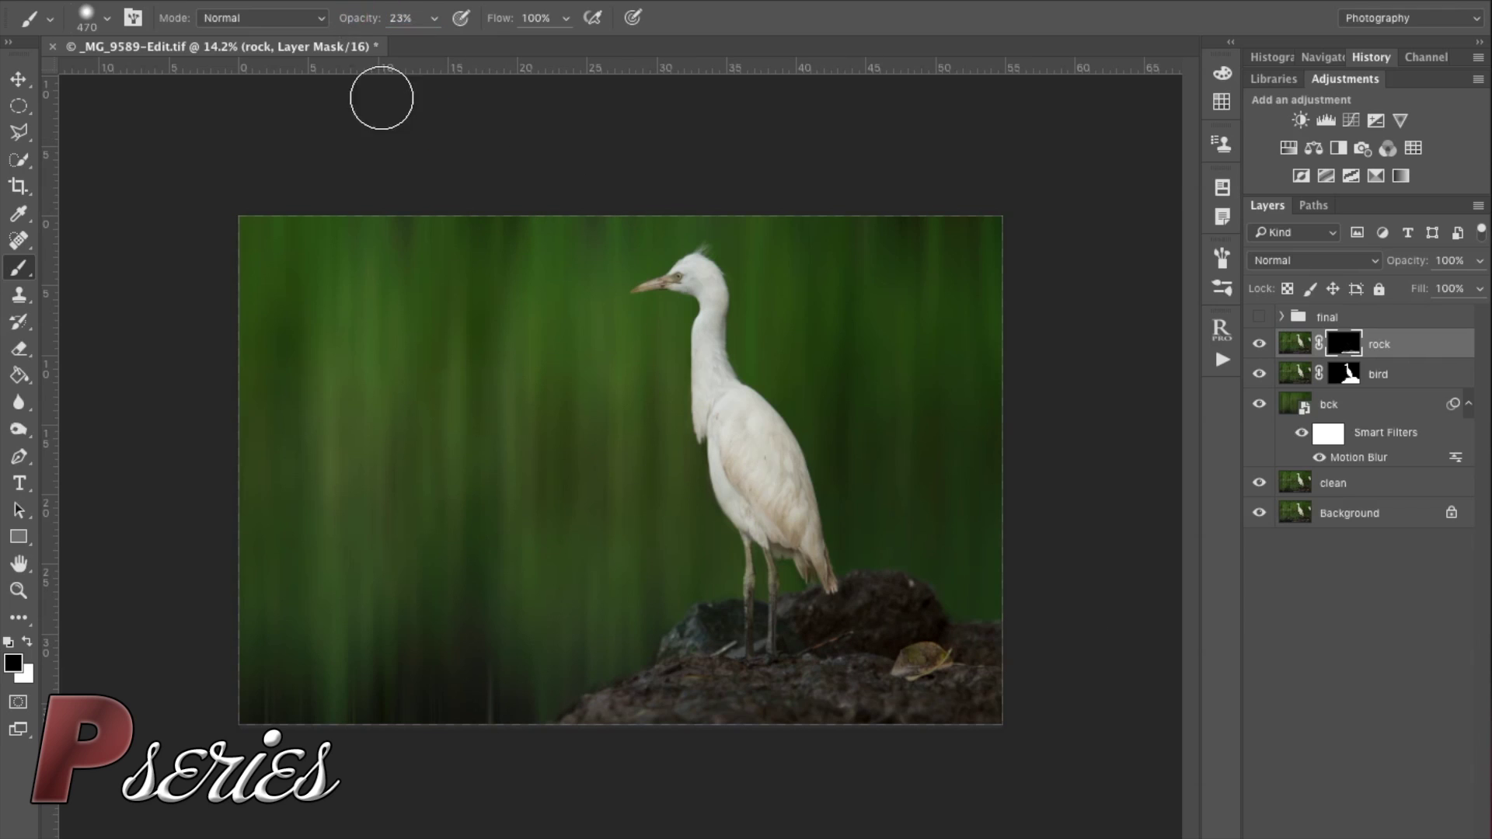
key("x")
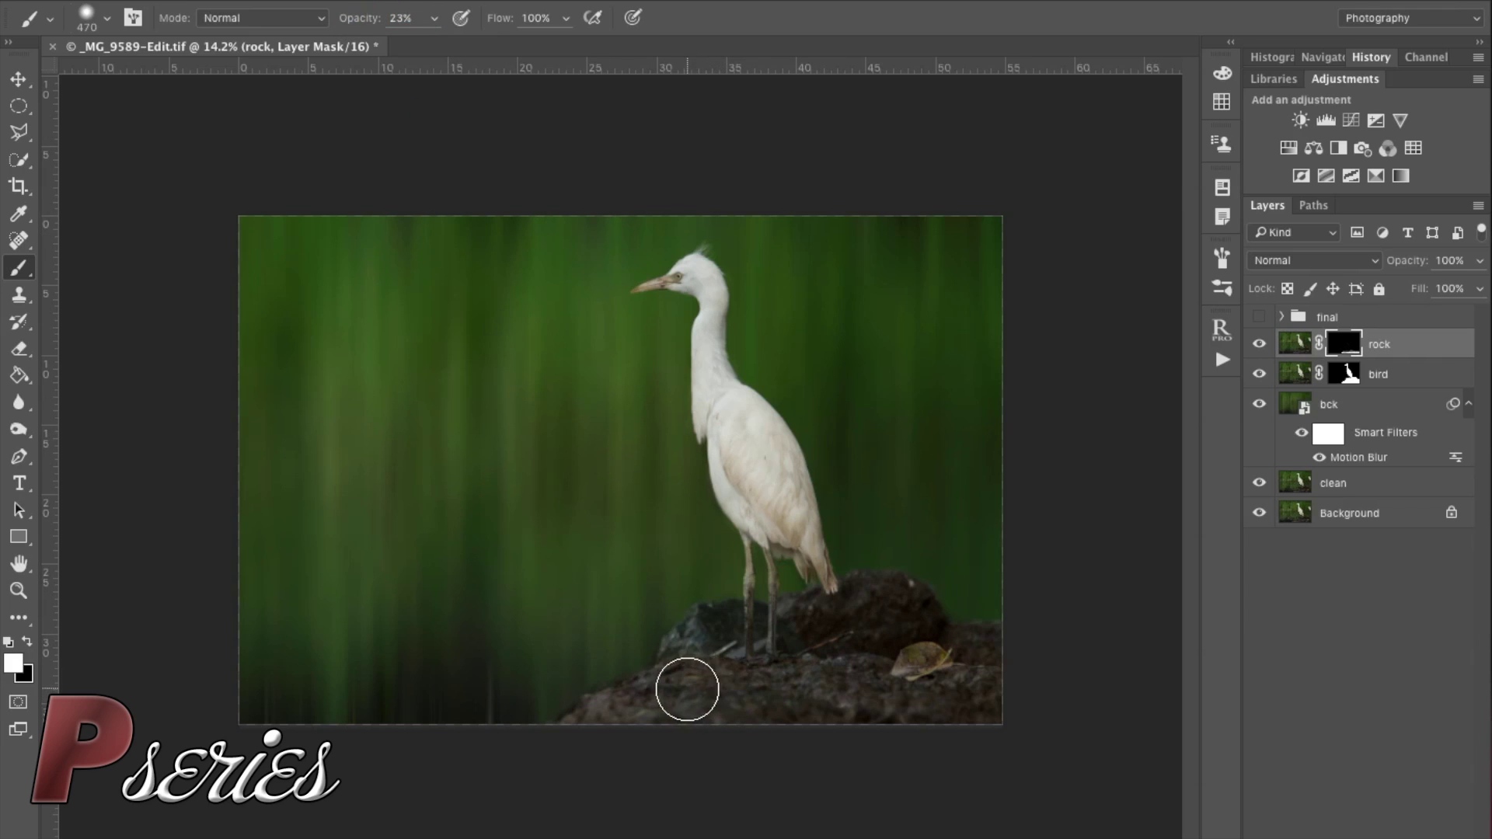
left_click(710, 672)
left_click(804, 678)
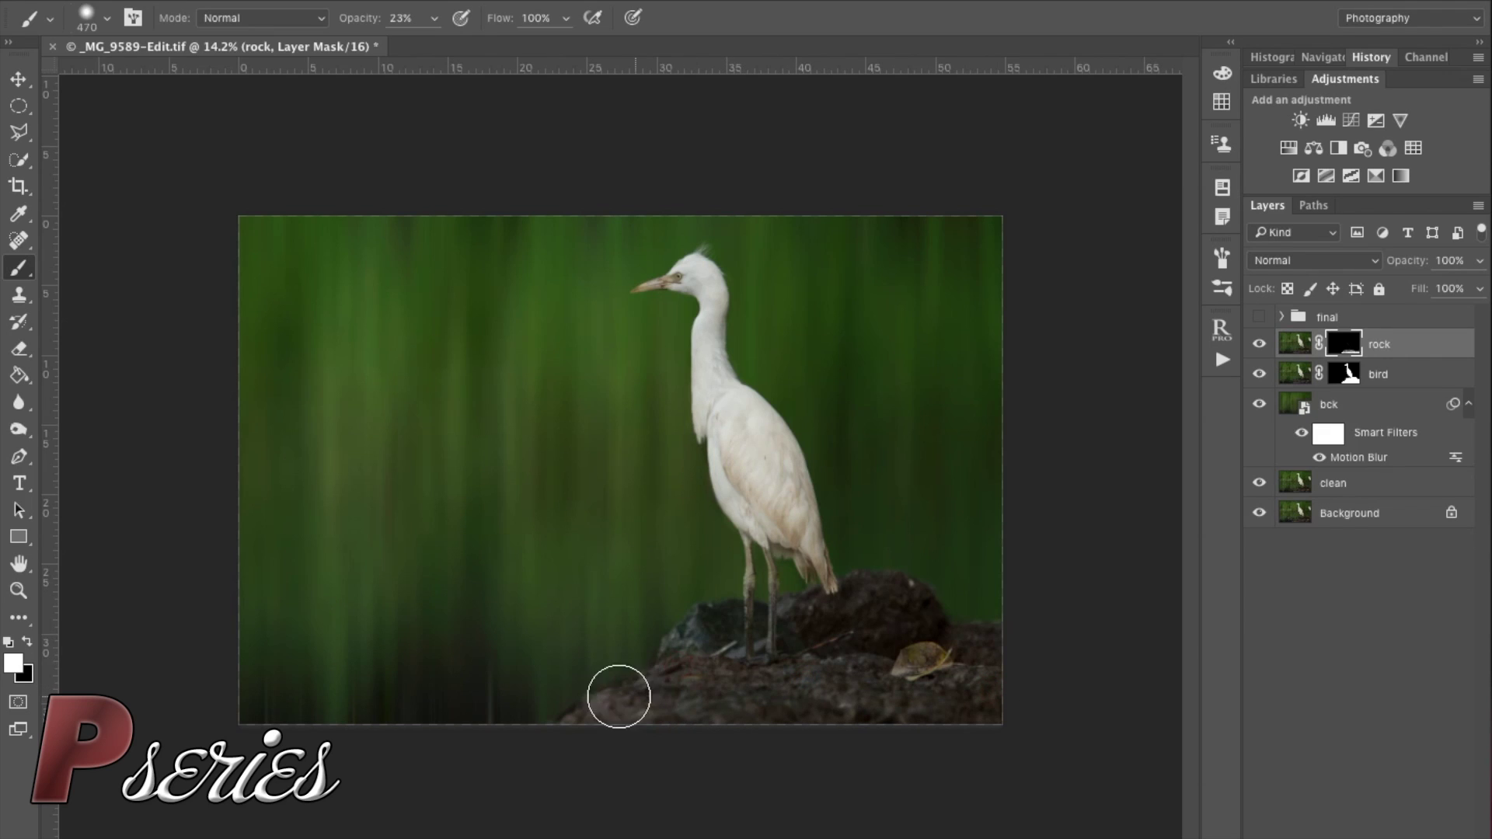
- Compare the rock layer hidden and shown, and paint black on its mask beside the front rock's outer edge
left_click(1259, 347)
left_click(1259, 347)
key("x")
left_click(553, 670)
left_click(529, 673)
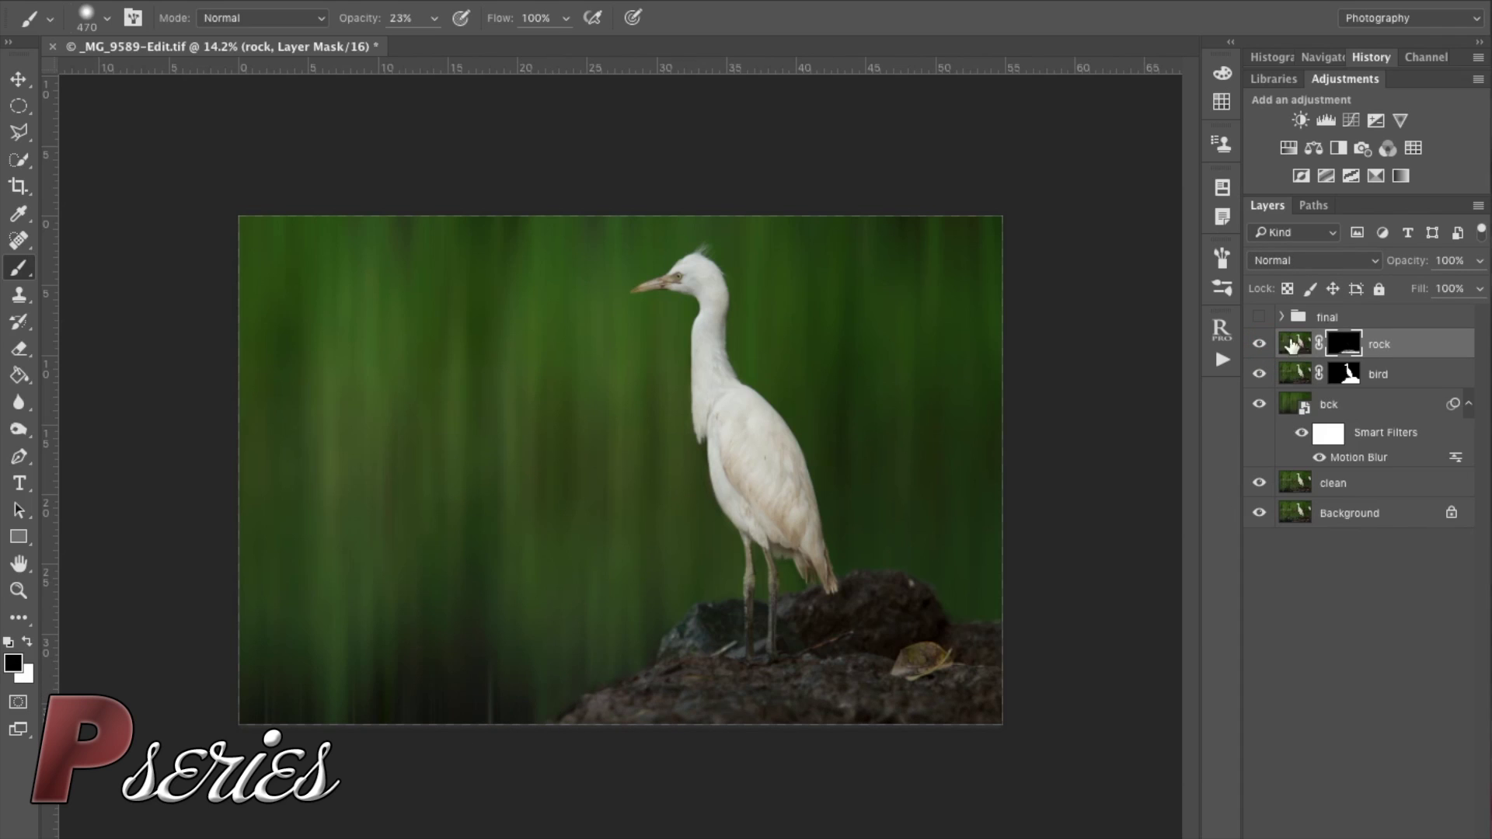
- Compare the image with the rock layer hidden and shown, in full view and close up on the rocks
left_click(1263, 347)
left_click(1261, 348)
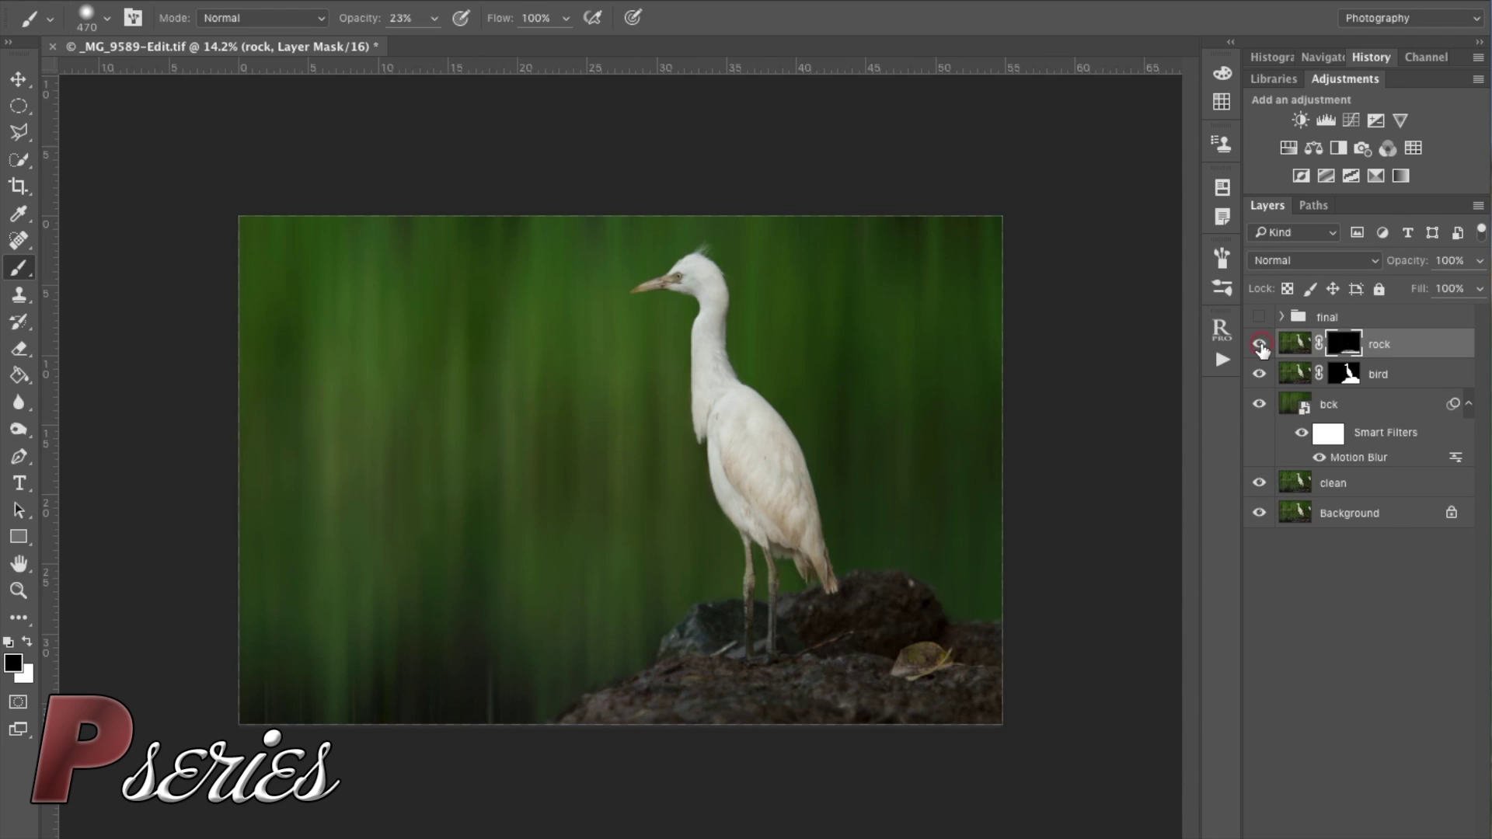
left_click(1261, 347)
left_click(1261, 348)
scroll(719, 665, "up", 3)
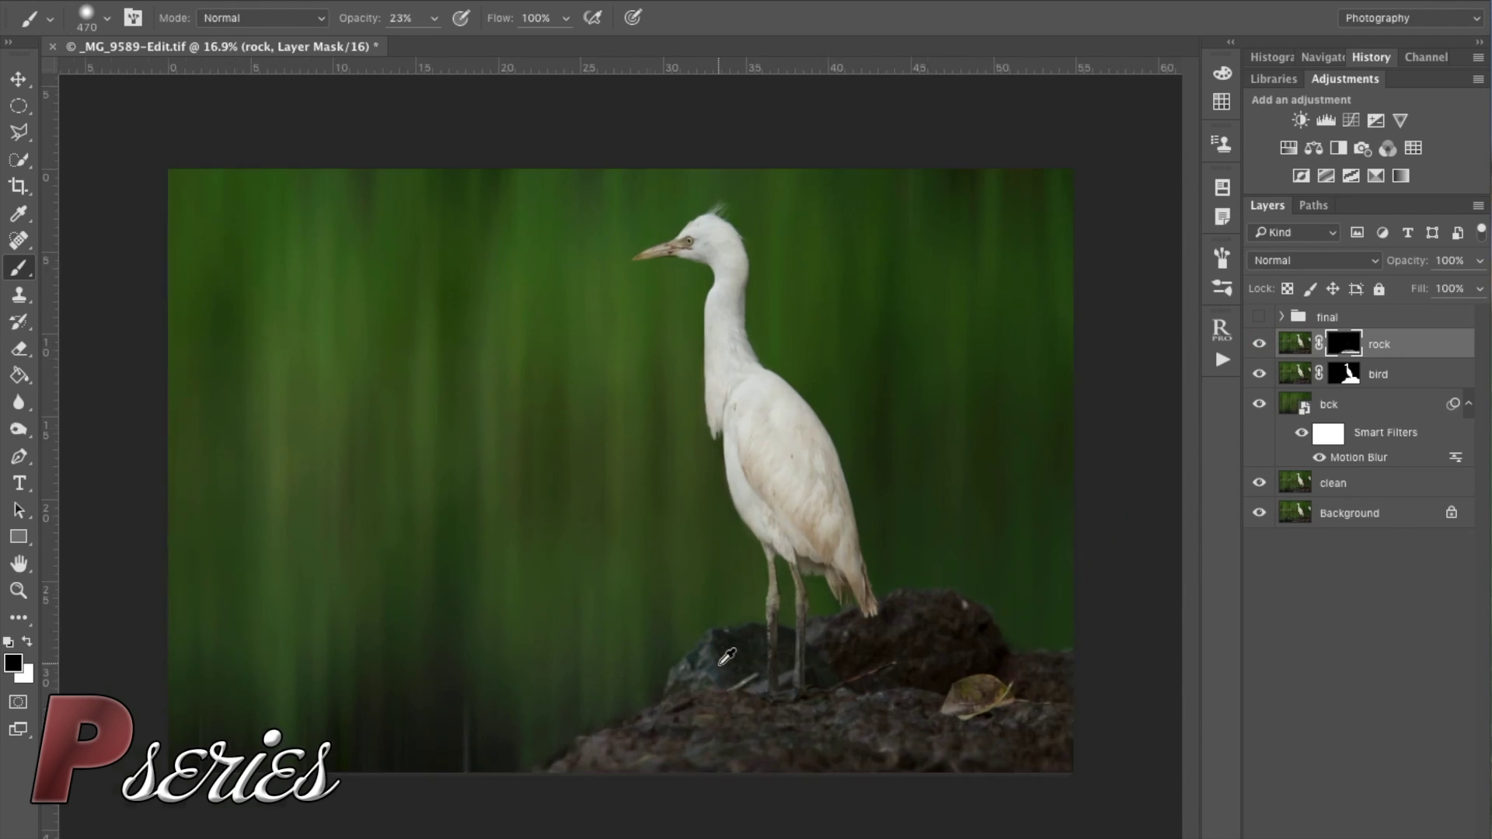
left_click_drag(936, 629, 785, 436)
left_click(1263, 349)
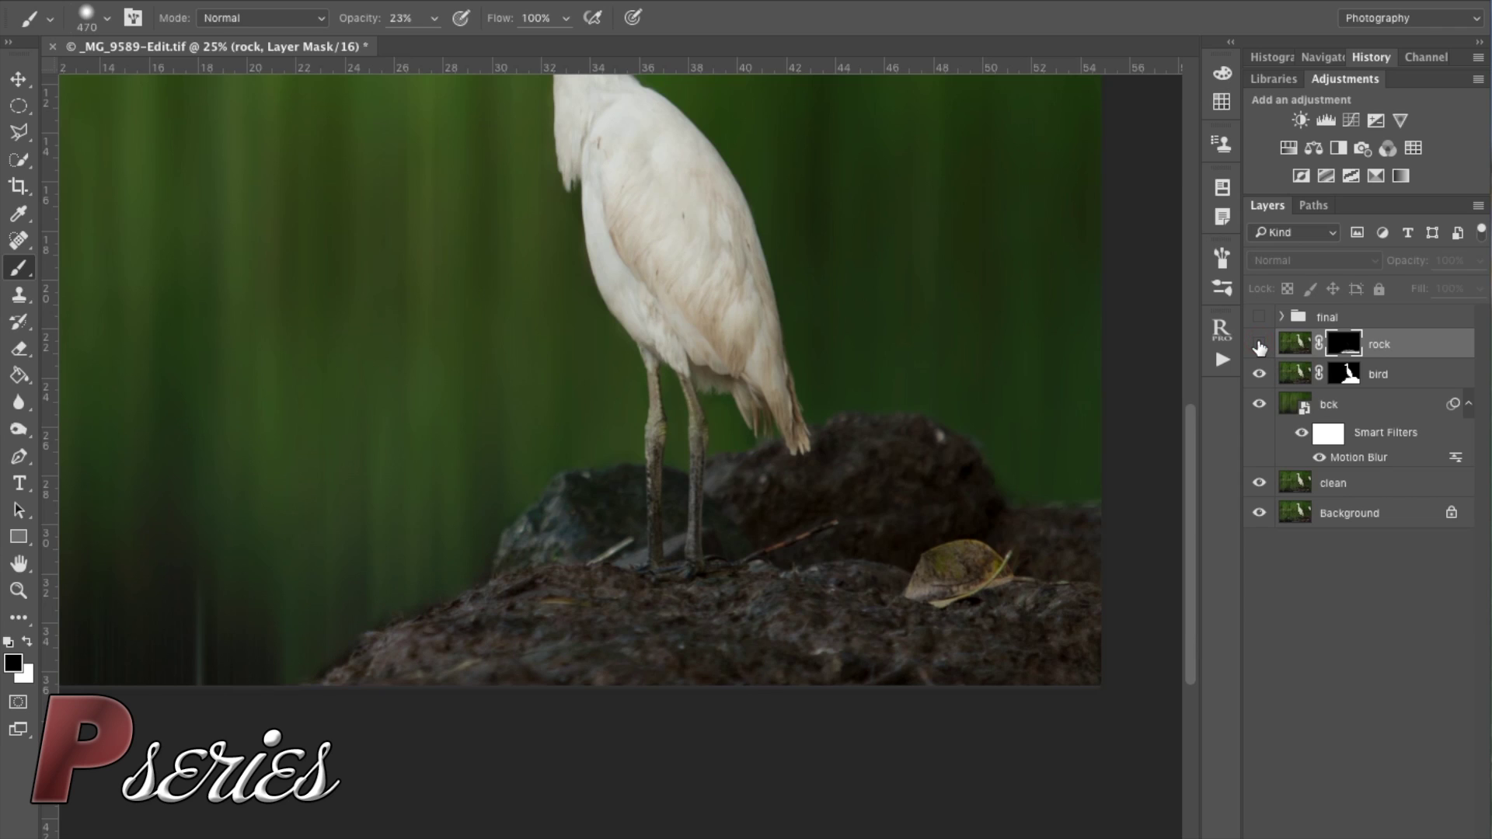
left_click(1261, 344)
left_click(1260, 344)
left_click(1260, 344)
left_click(1261, 345)
left_click(1260, 344)
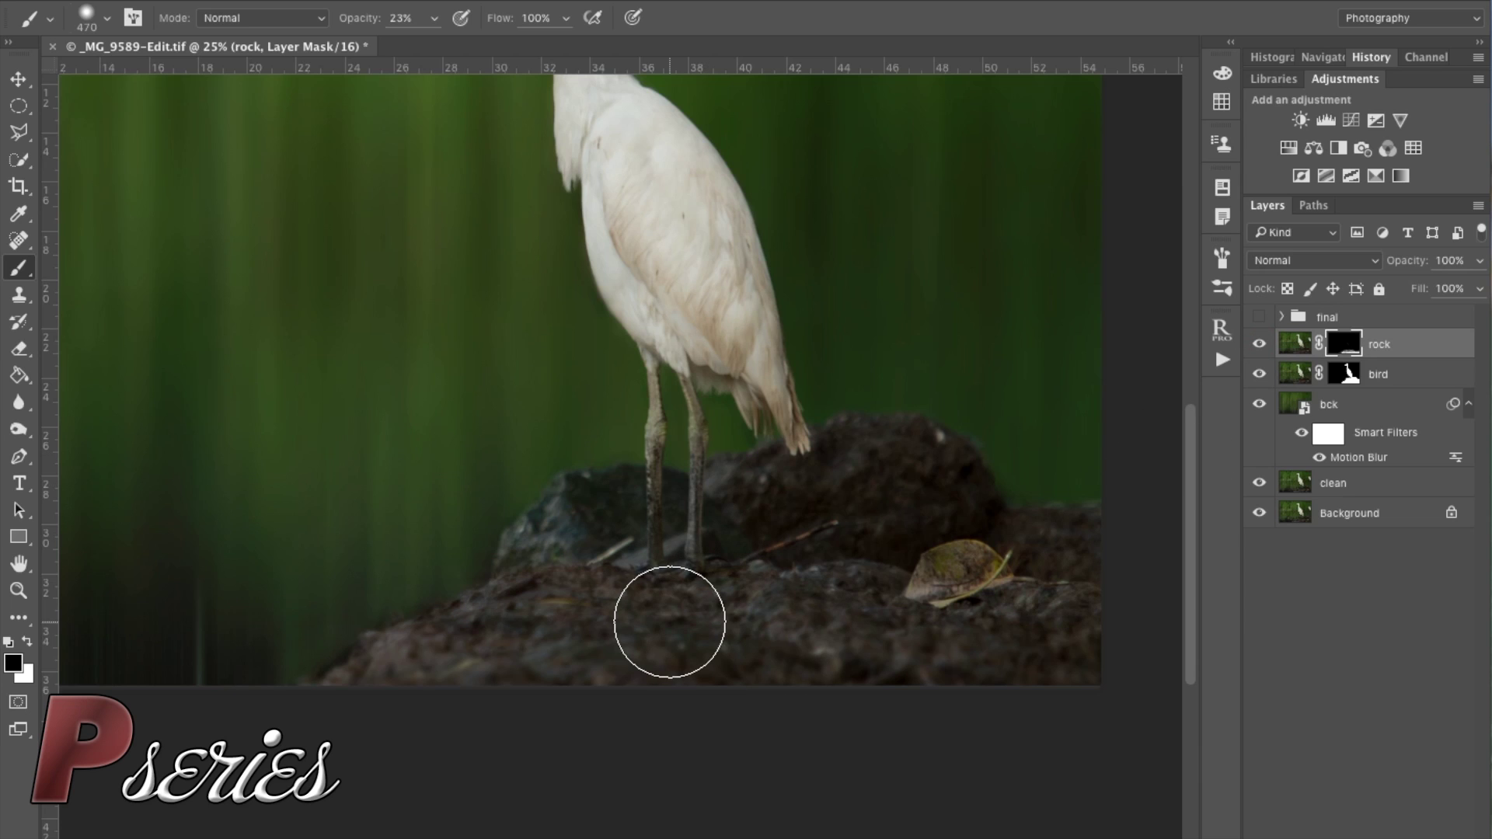
scroll(670, 622, "down", 4)
scroll(674, 616, "up", 2)
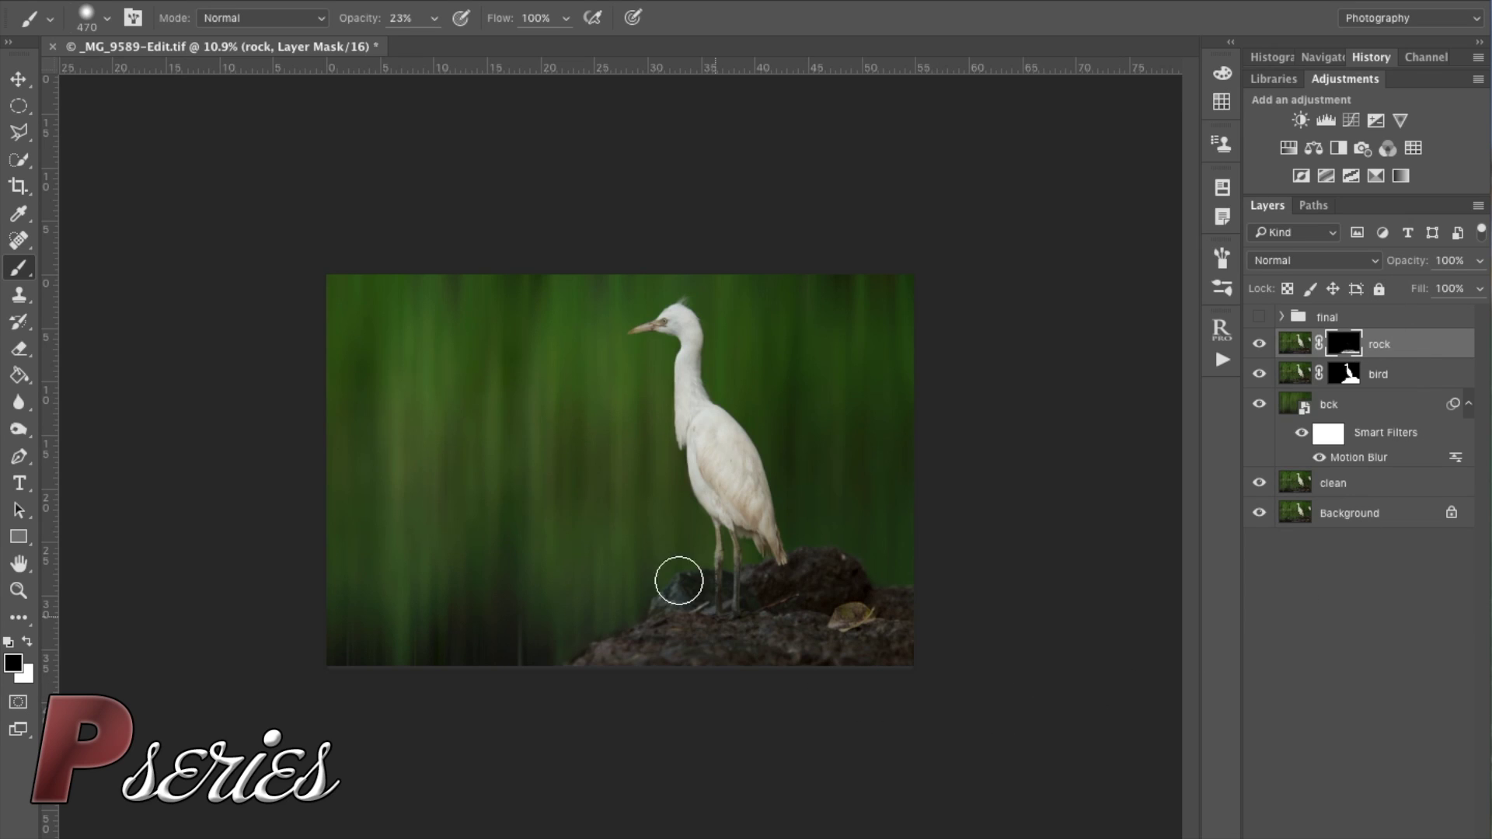
- Copy the highlights from a merged copy of the visible layers to a new layer above rock, and delete the merged copy
left_click(1419, 347)
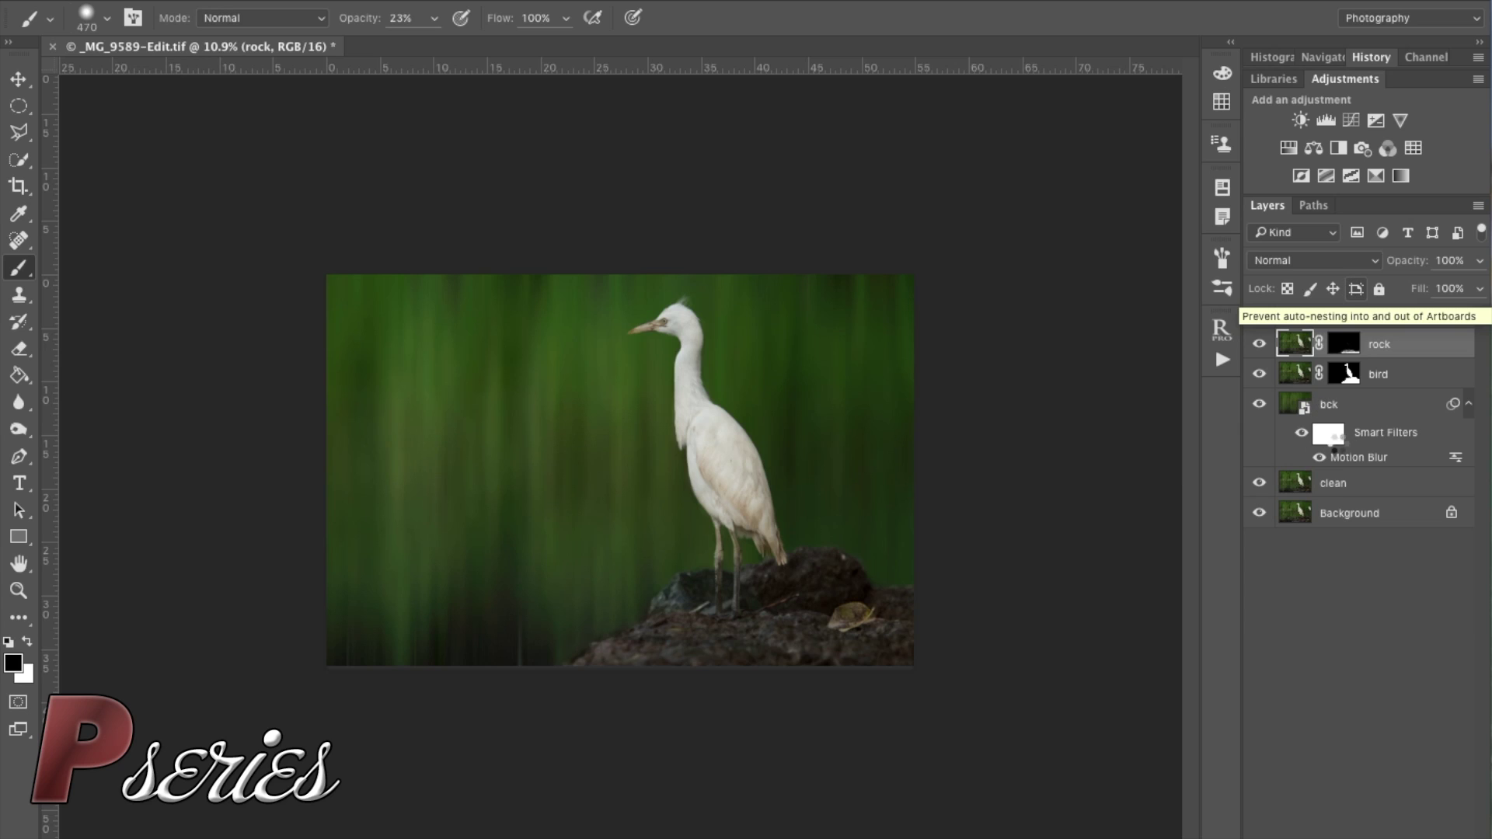
left_click(1434, 59)
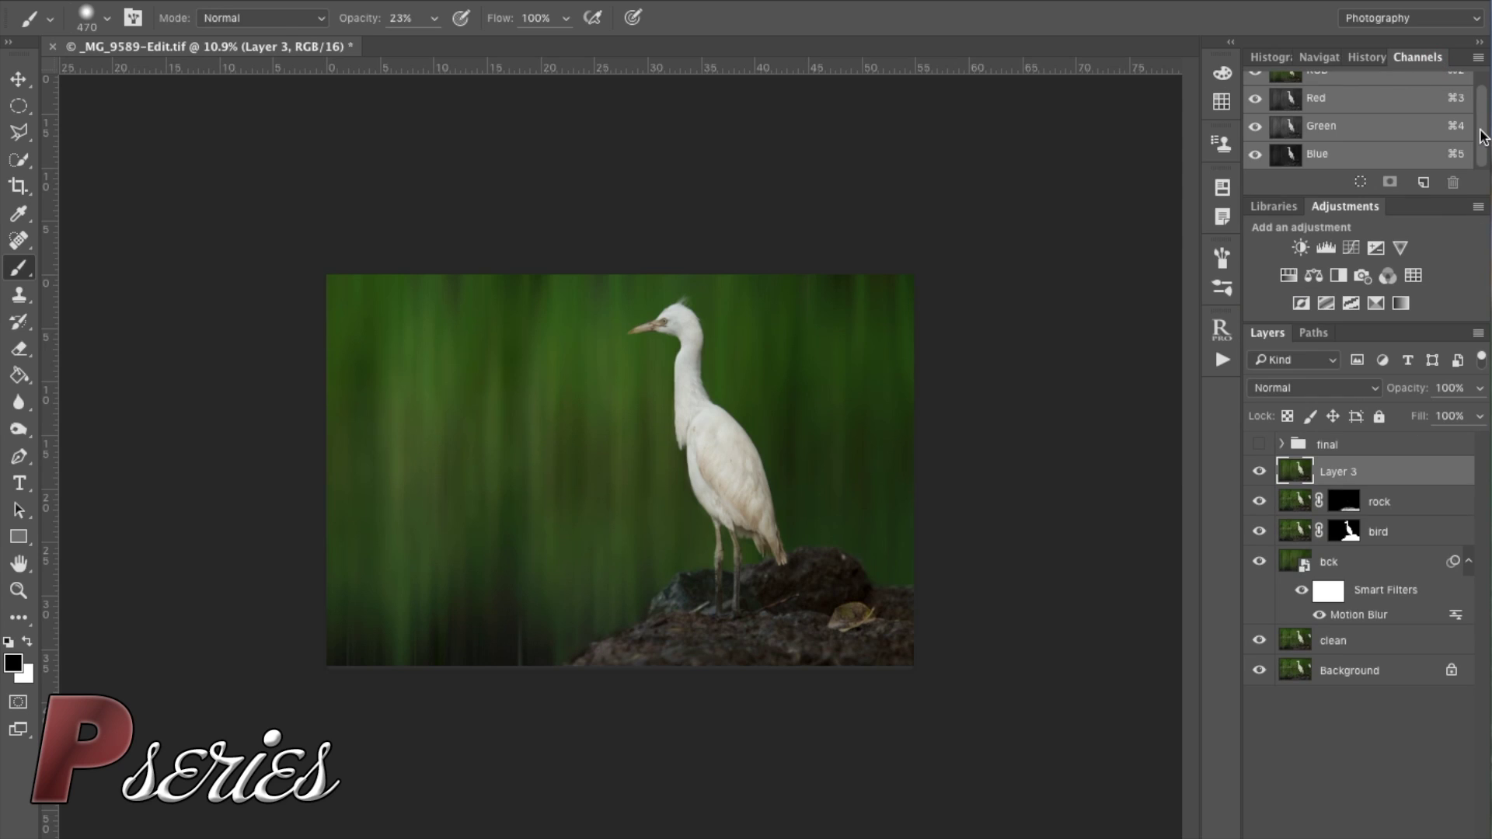
left_click_drag(1481, 136, 1480, 107)
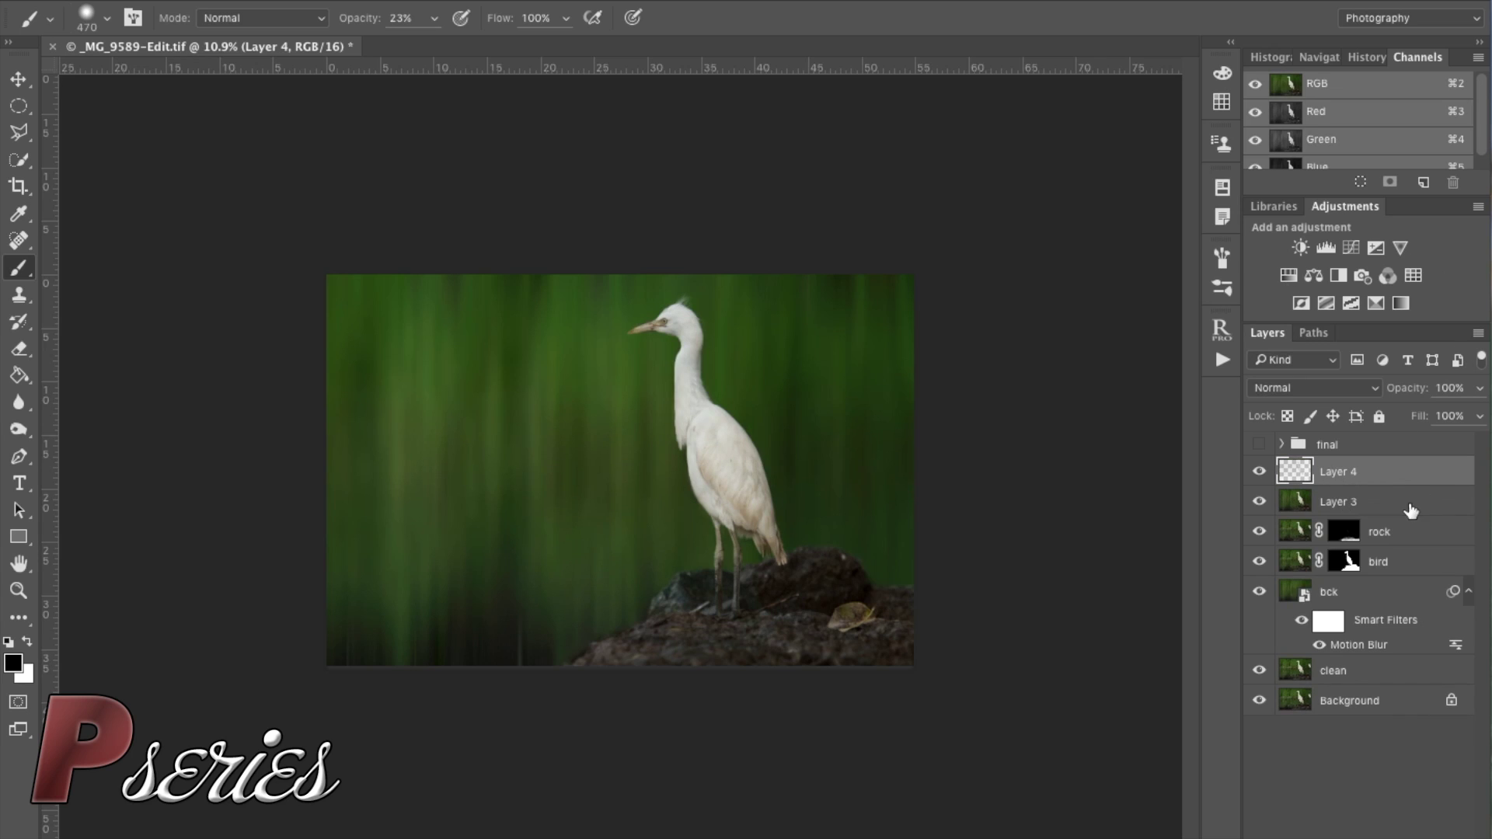
left_click(1411, 497)
key("Delete")
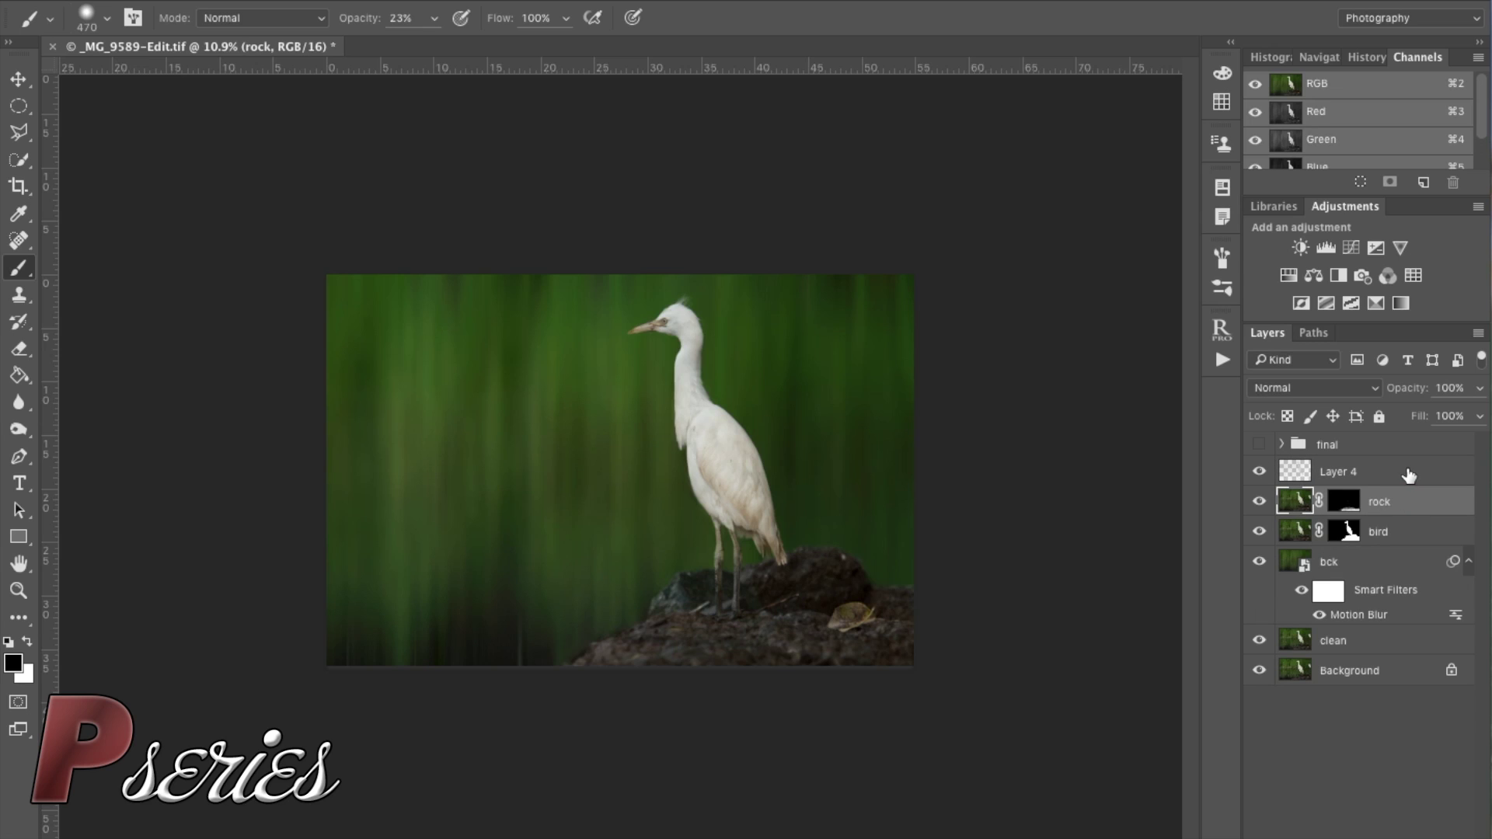
- Rename the highlights layer as pop and set its blend mode to Overlay
double_click(1332, 473)
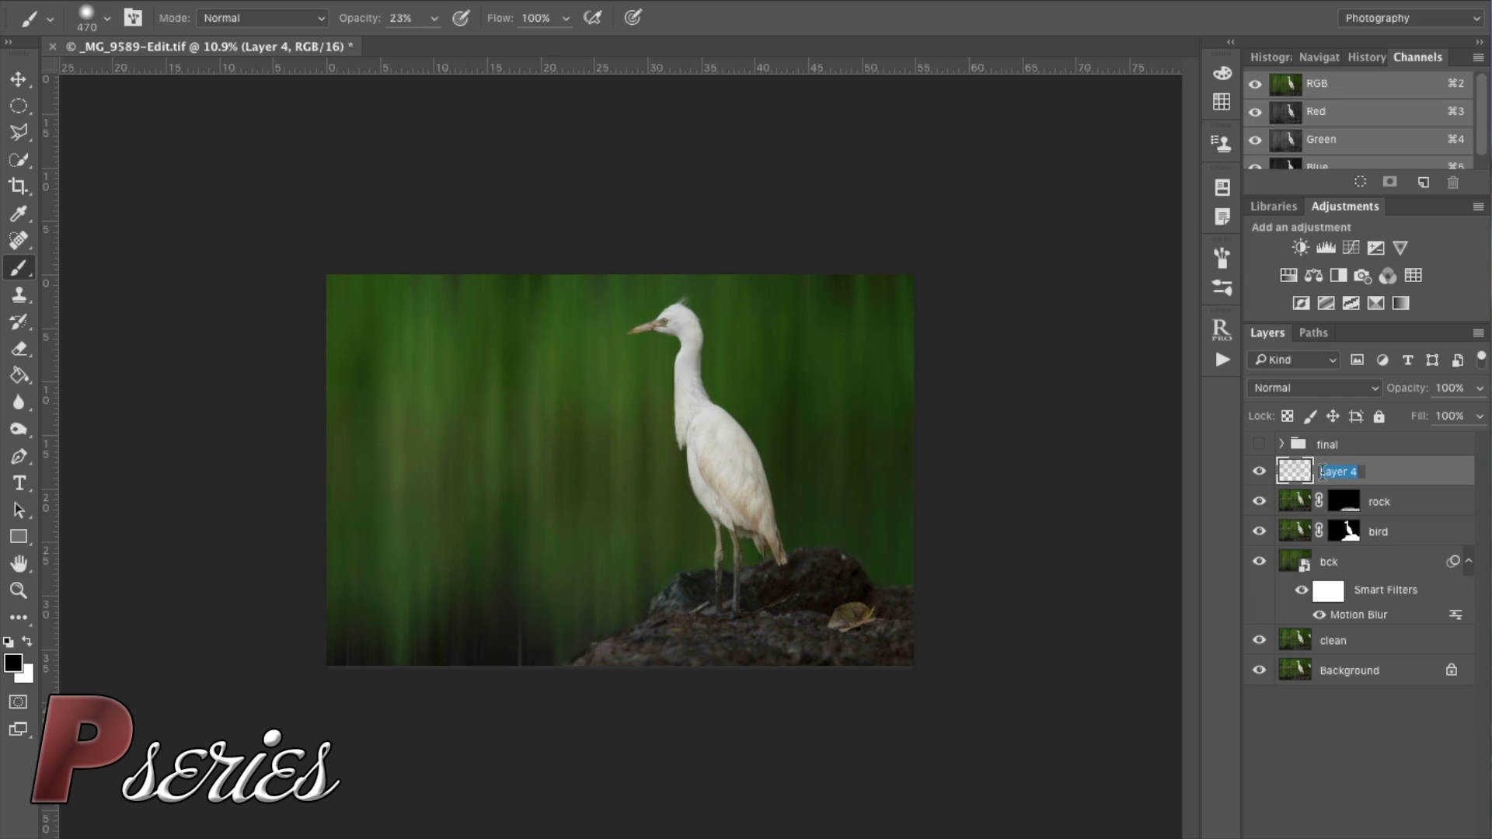
type("pop")
key("Return")
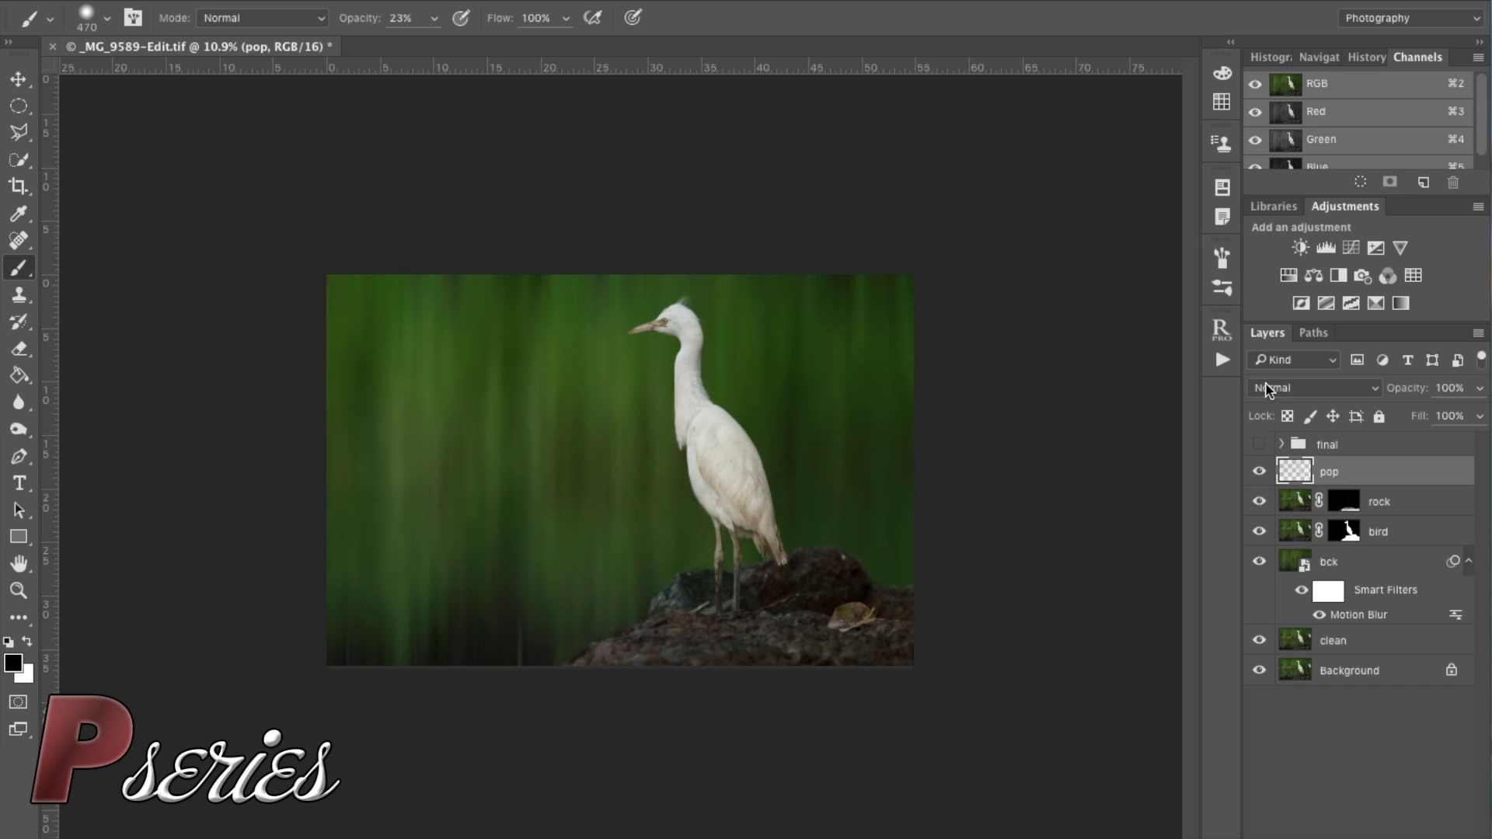
left_click(1260, 471)
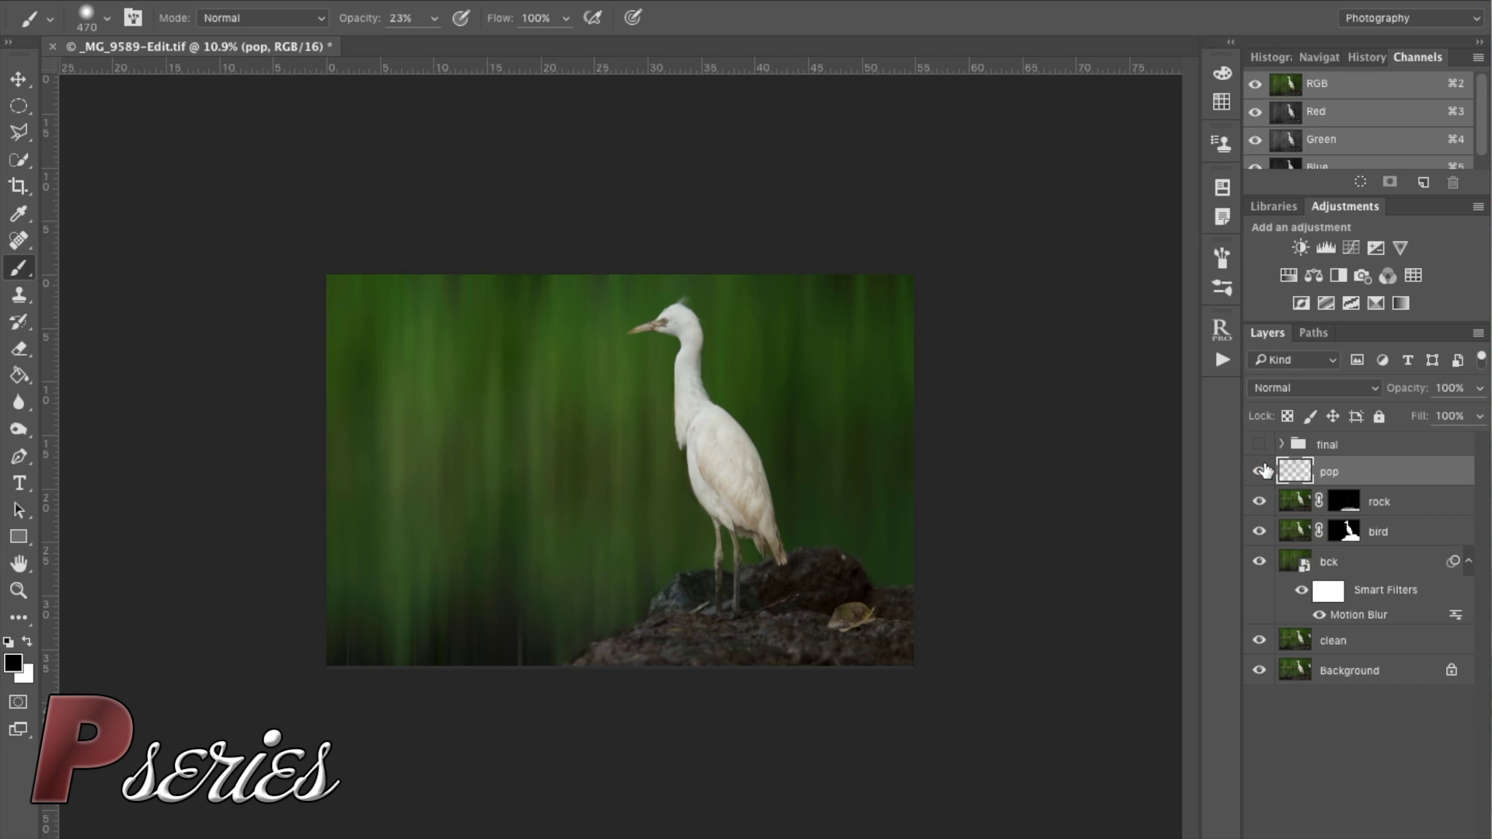
left_click(1301, 393)
left_click(1289, 608)
- Compare the full image with the Overlay pop layer hidden and shown
left_click(1260, 472)
left_click(1260, 471)
left_click(1260, 472)
left_click(1260, 471)
left_click(1260, 472)
left_click(1260, 472)
left_click(1260, 472)
left_click(1260, 472)
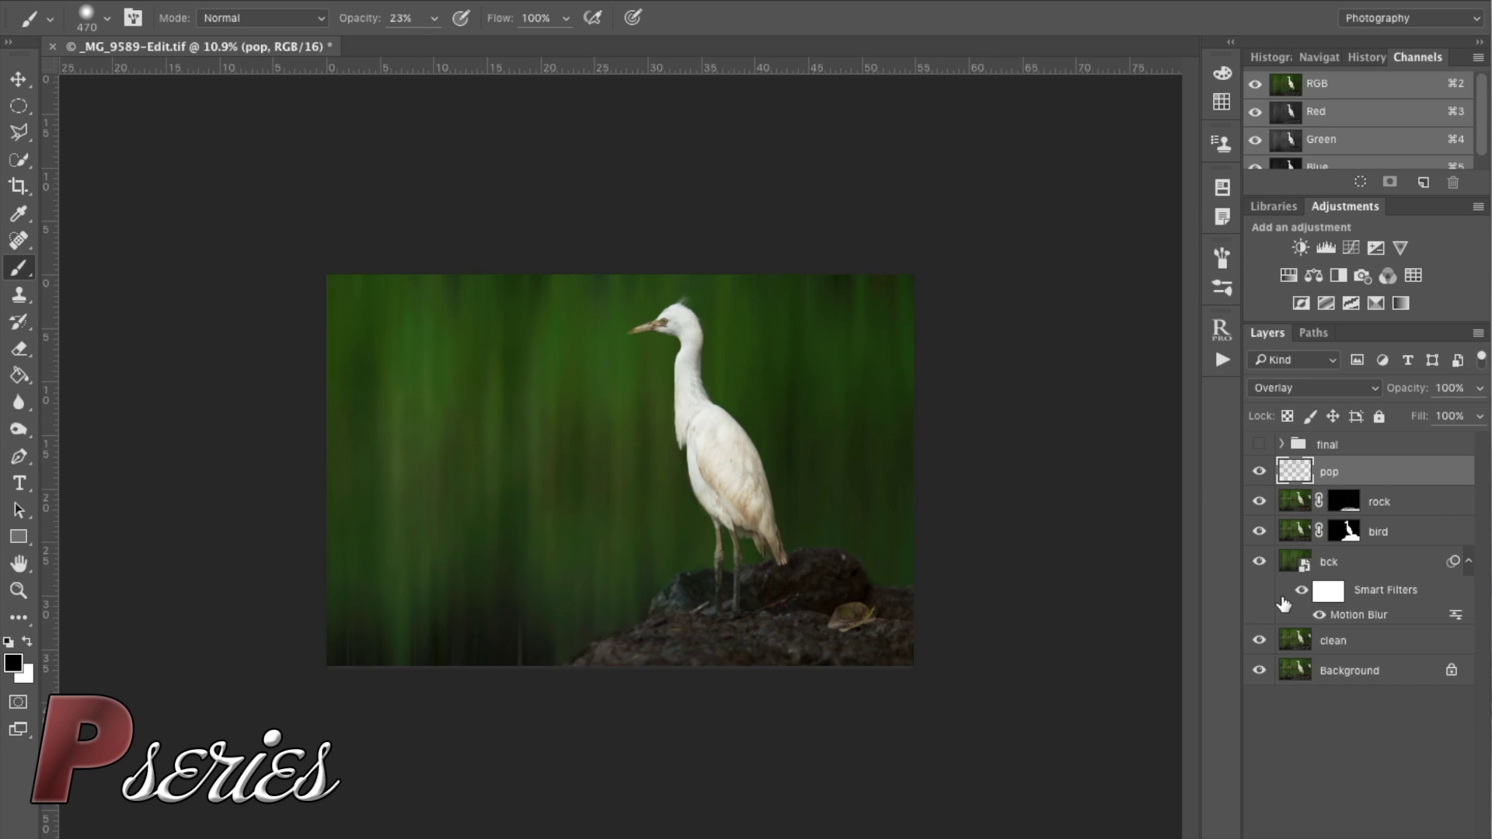
- Add a mask to the pop layer and paint it black around the egret with a 1013 px Brush at 96% opacity
left_click(1333, 830)
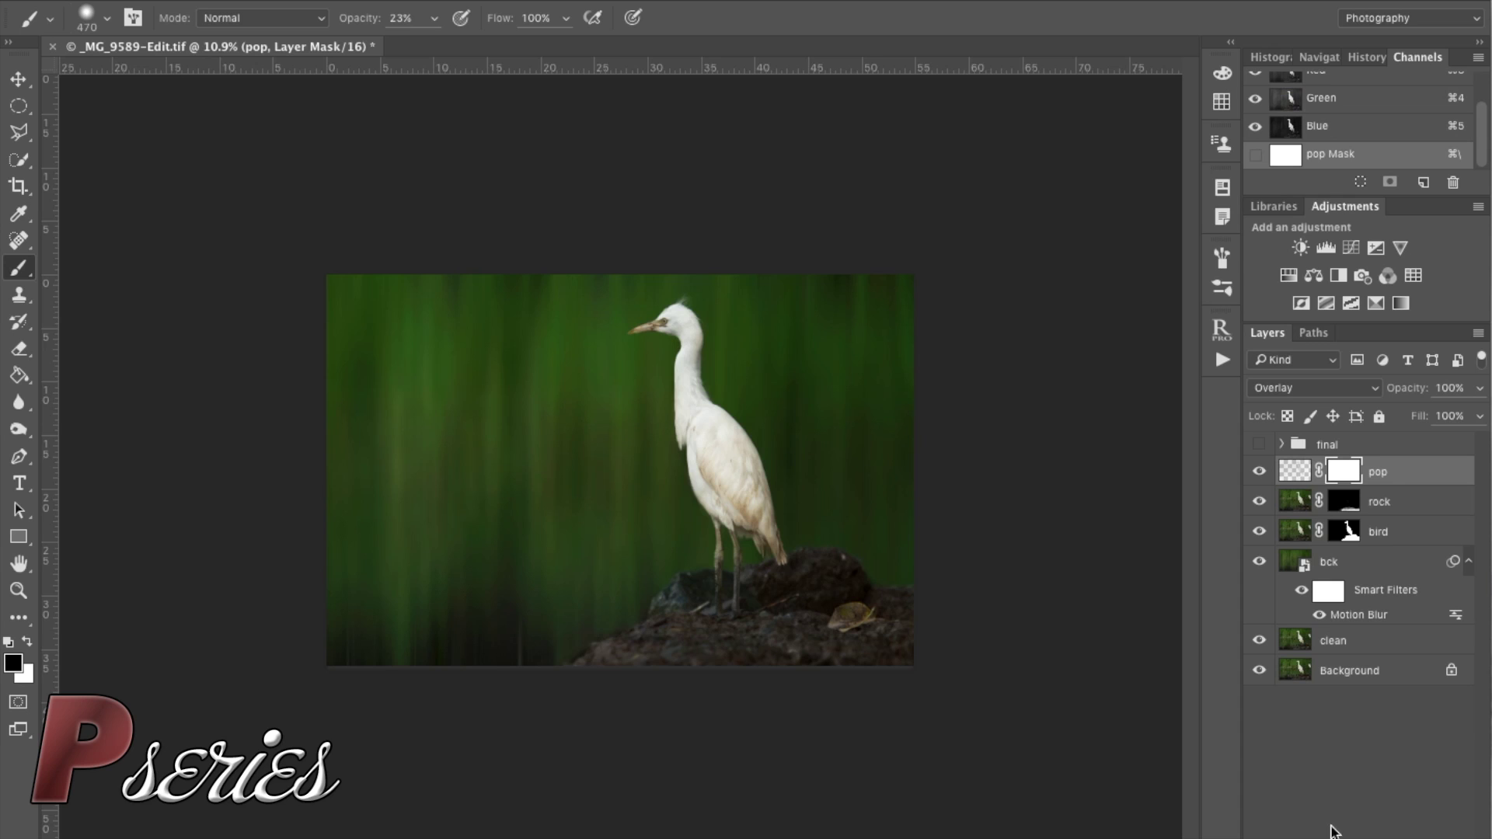
left_click_drag(417, 404, 450, 401)
left_click_drag(354, 17, 465, 17)
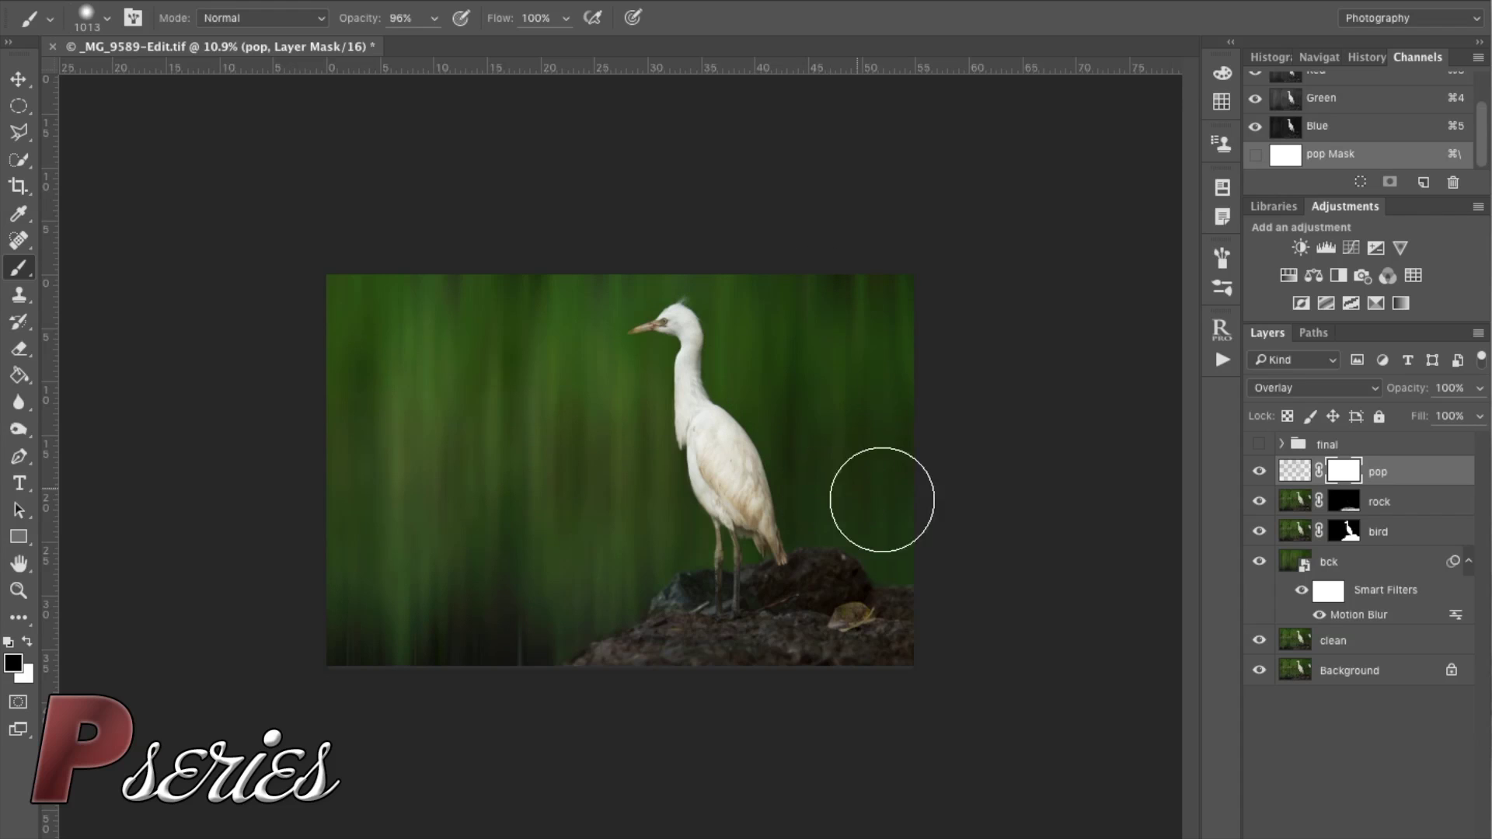
key("super+v")
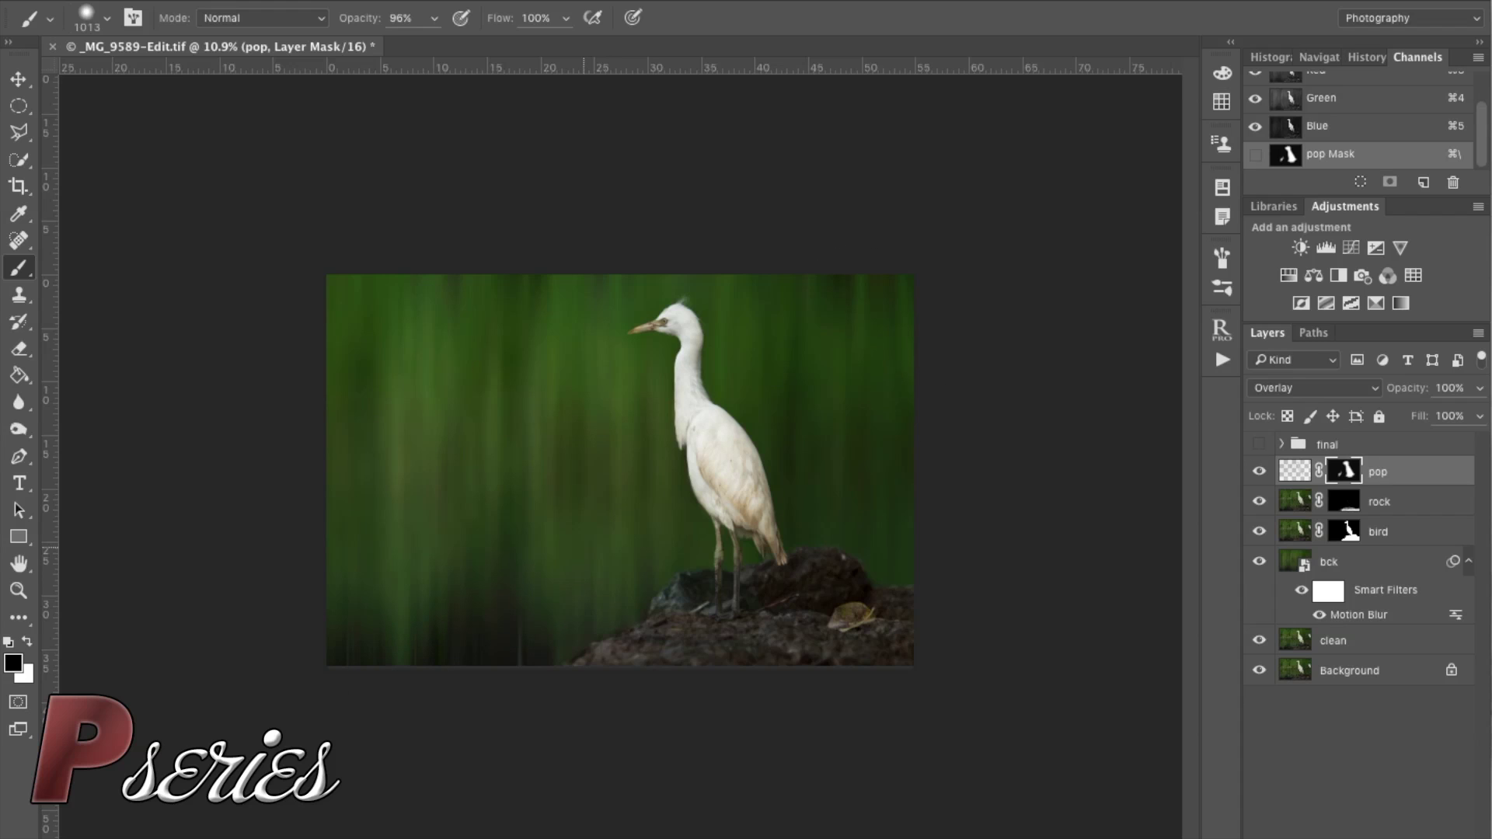
- Compare the masked pop layer hidden and shown, in full view and close up on the egret
left_click(1259, 471)
left_click(1260, 471)
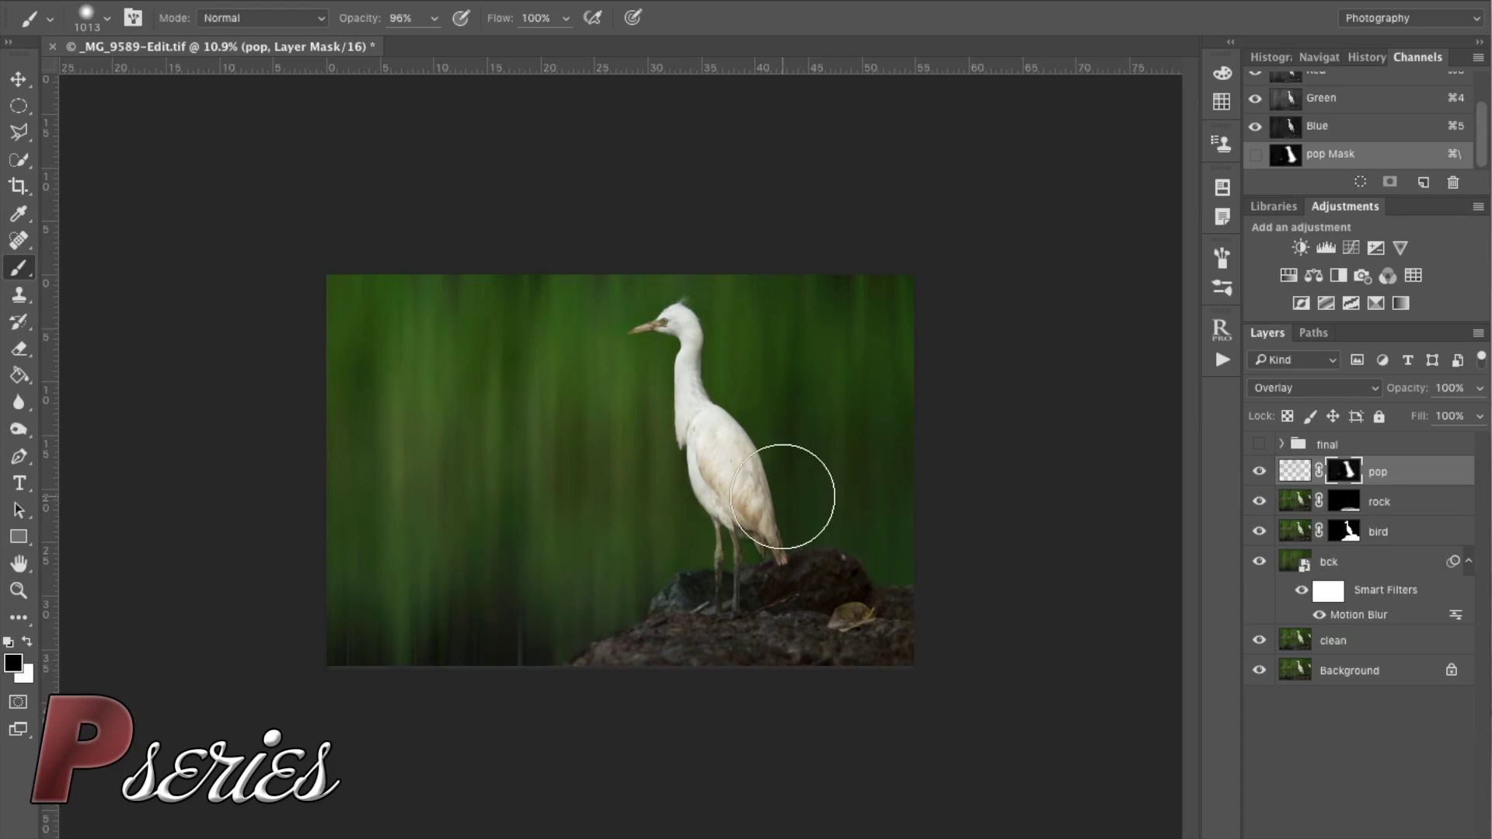
scroll(668, 497, "up", 4)
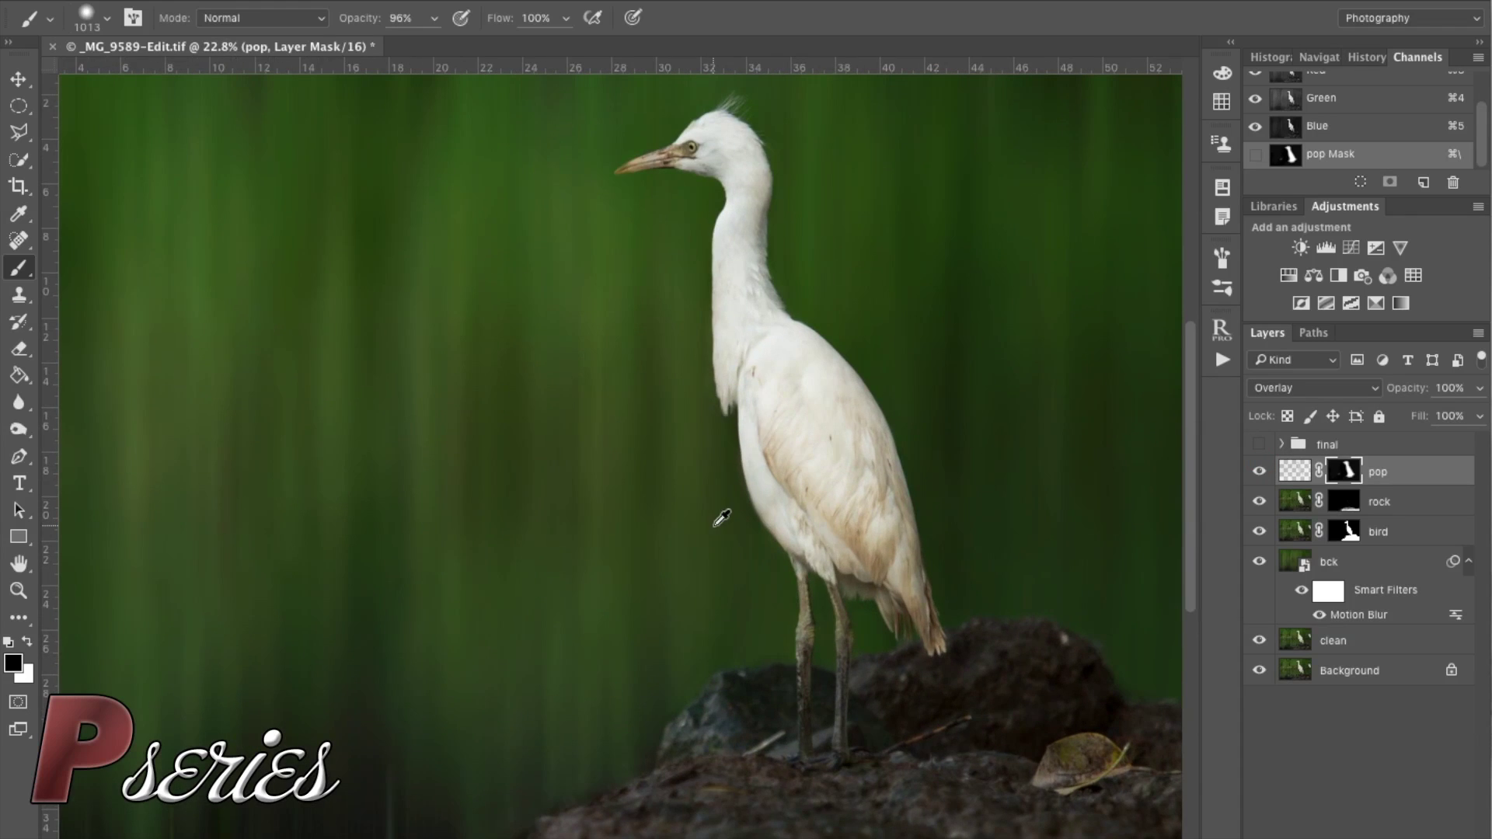
left_click(1260, 472)
left_click(1259, 471)
left_click_drag(671, 328, 679, 465)
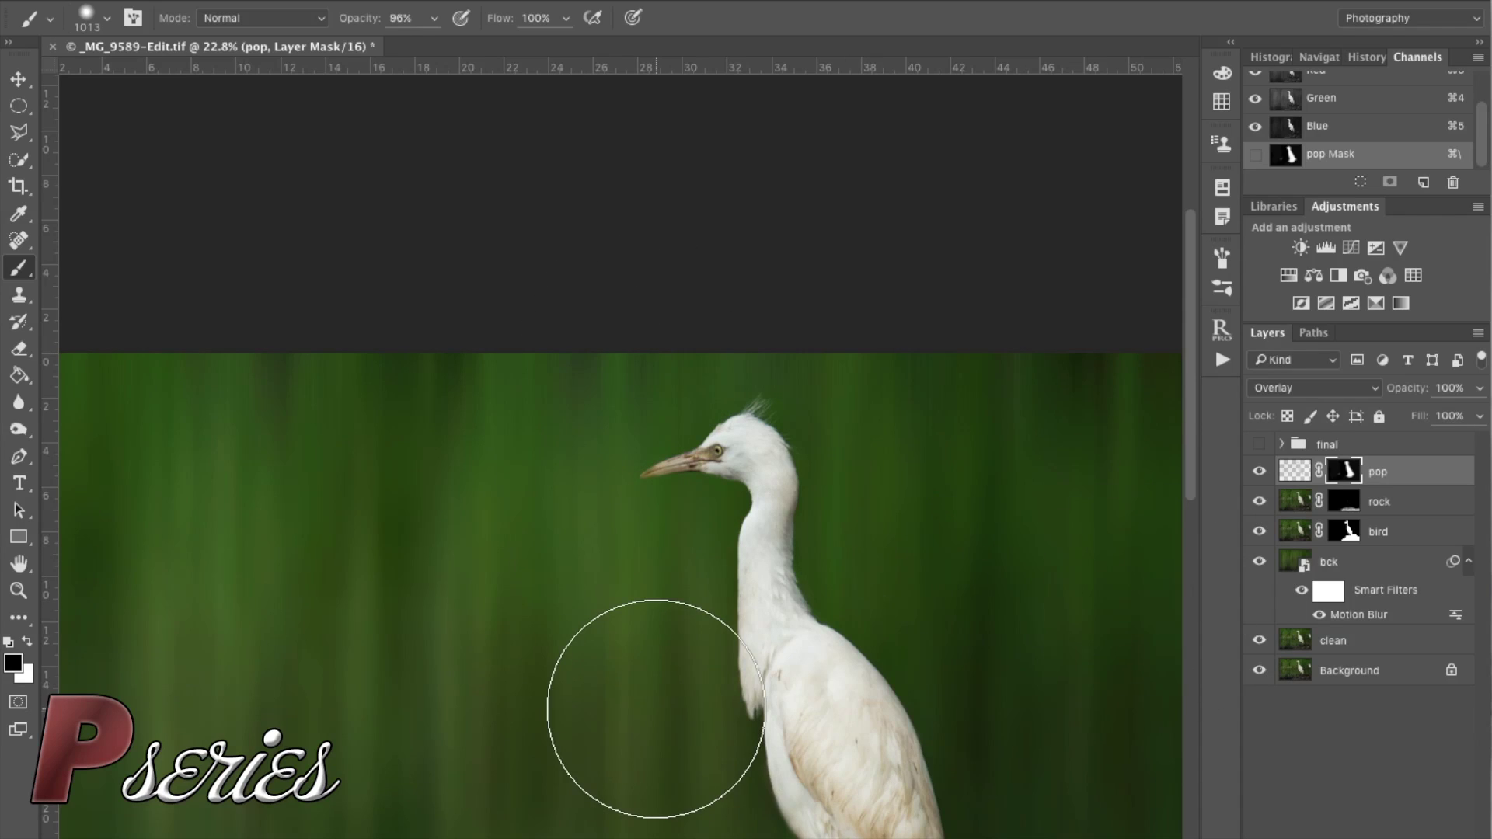
scroll(653, 705, "down", 5)
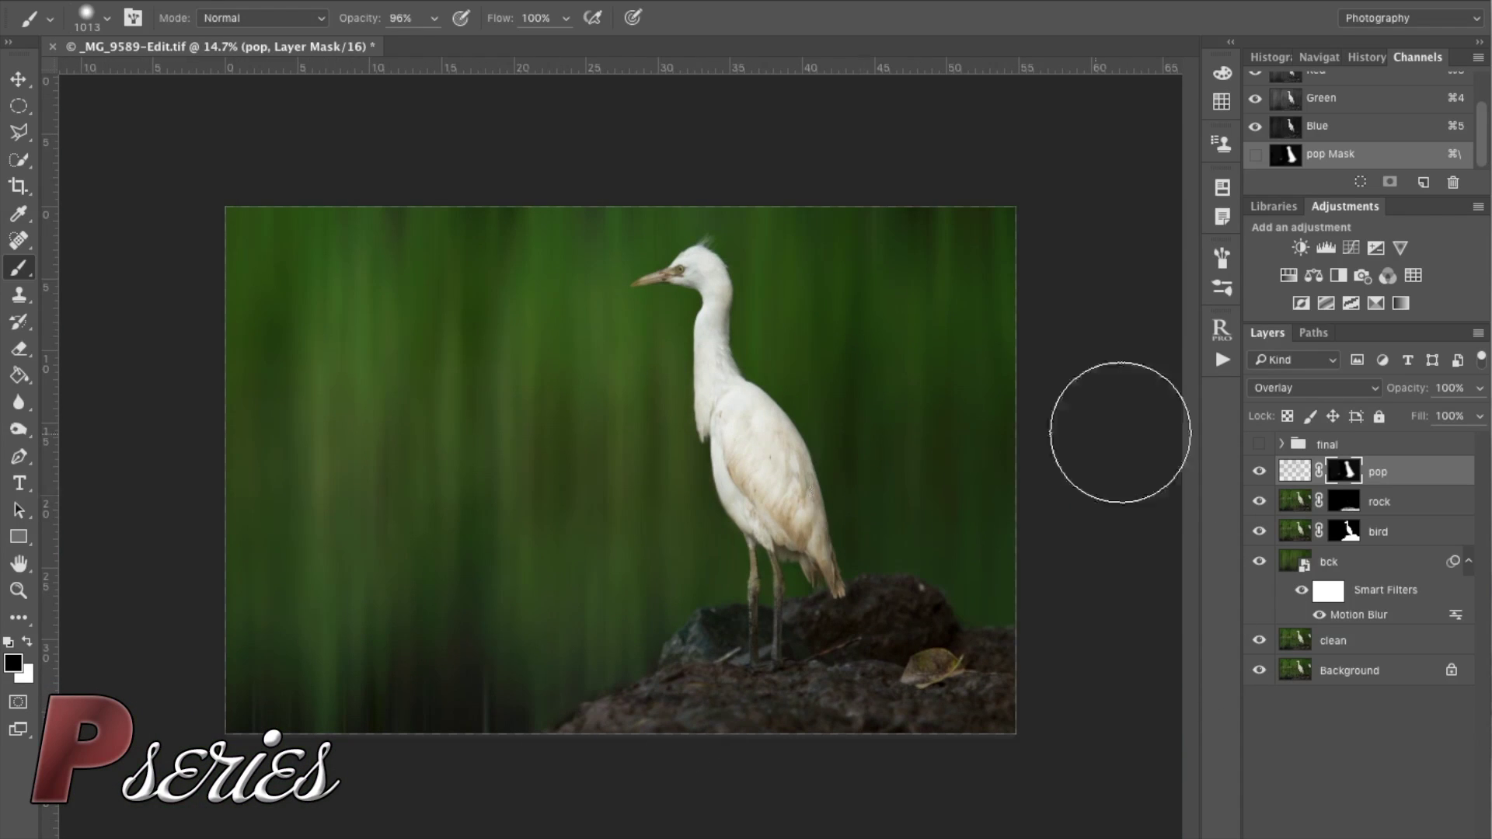
- Make a large elliptical selection with a 300 px feather around the egret and shift it upward so it surrounds the bird
left_click(19, 108)
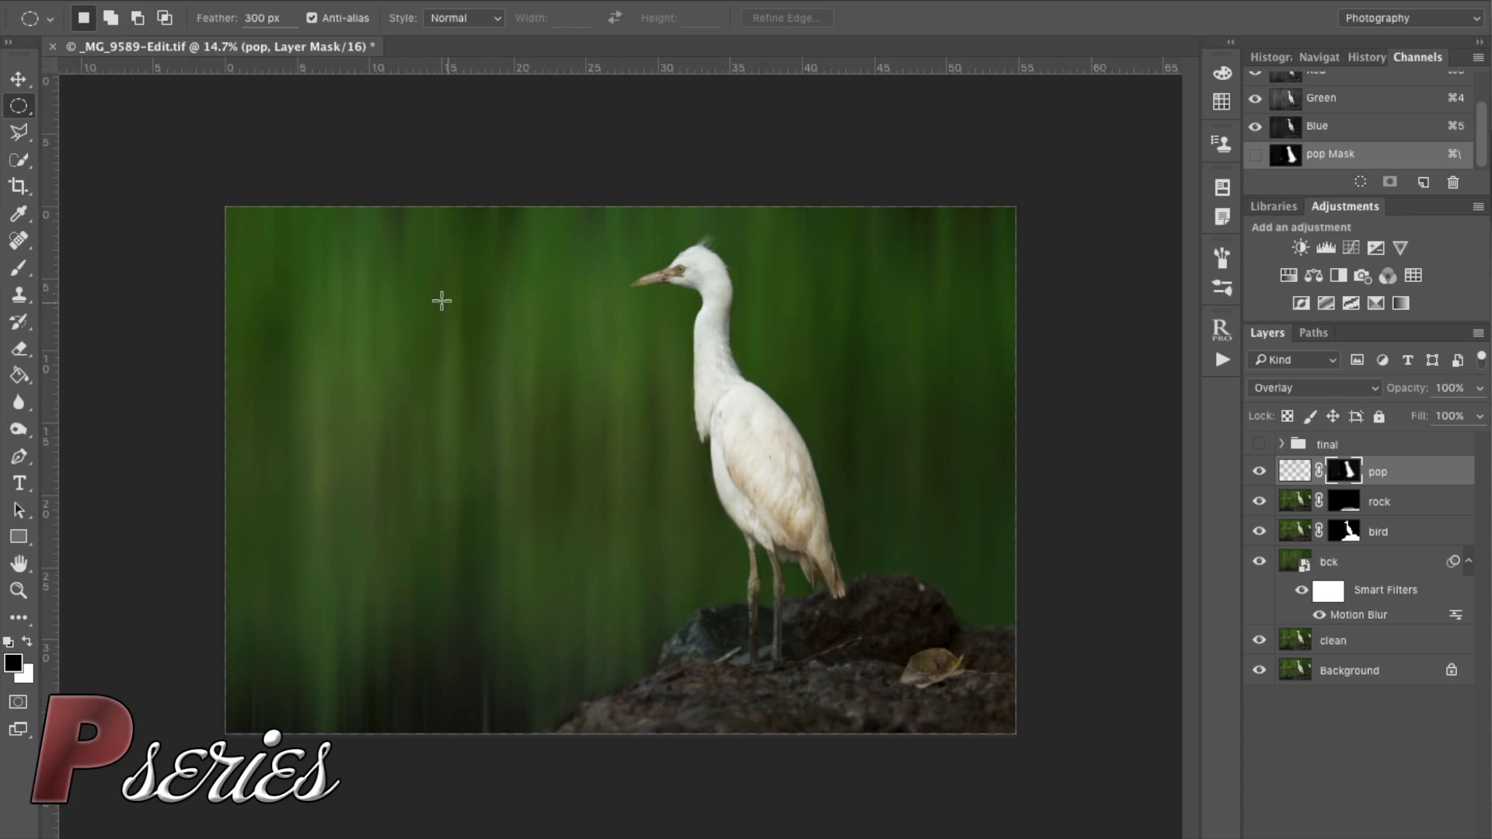
left_click_drag(430, 294, 989, 644)
left_click_drag(703, 476, 707, 428)
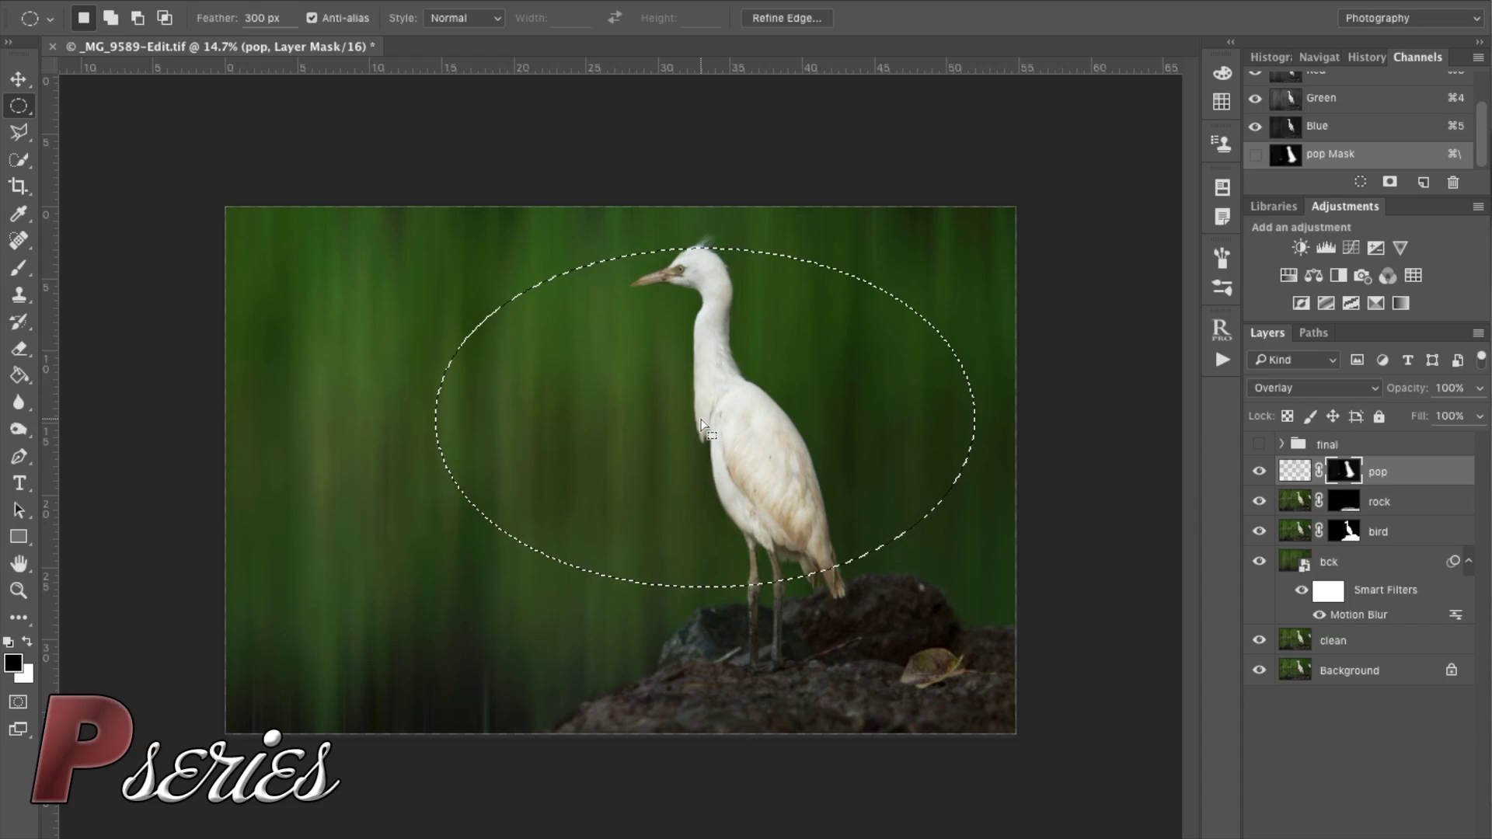
- Feather the elliptical selection by 200 pixels, twice in a row
right_click(703, 422)
left_click(734, 464)
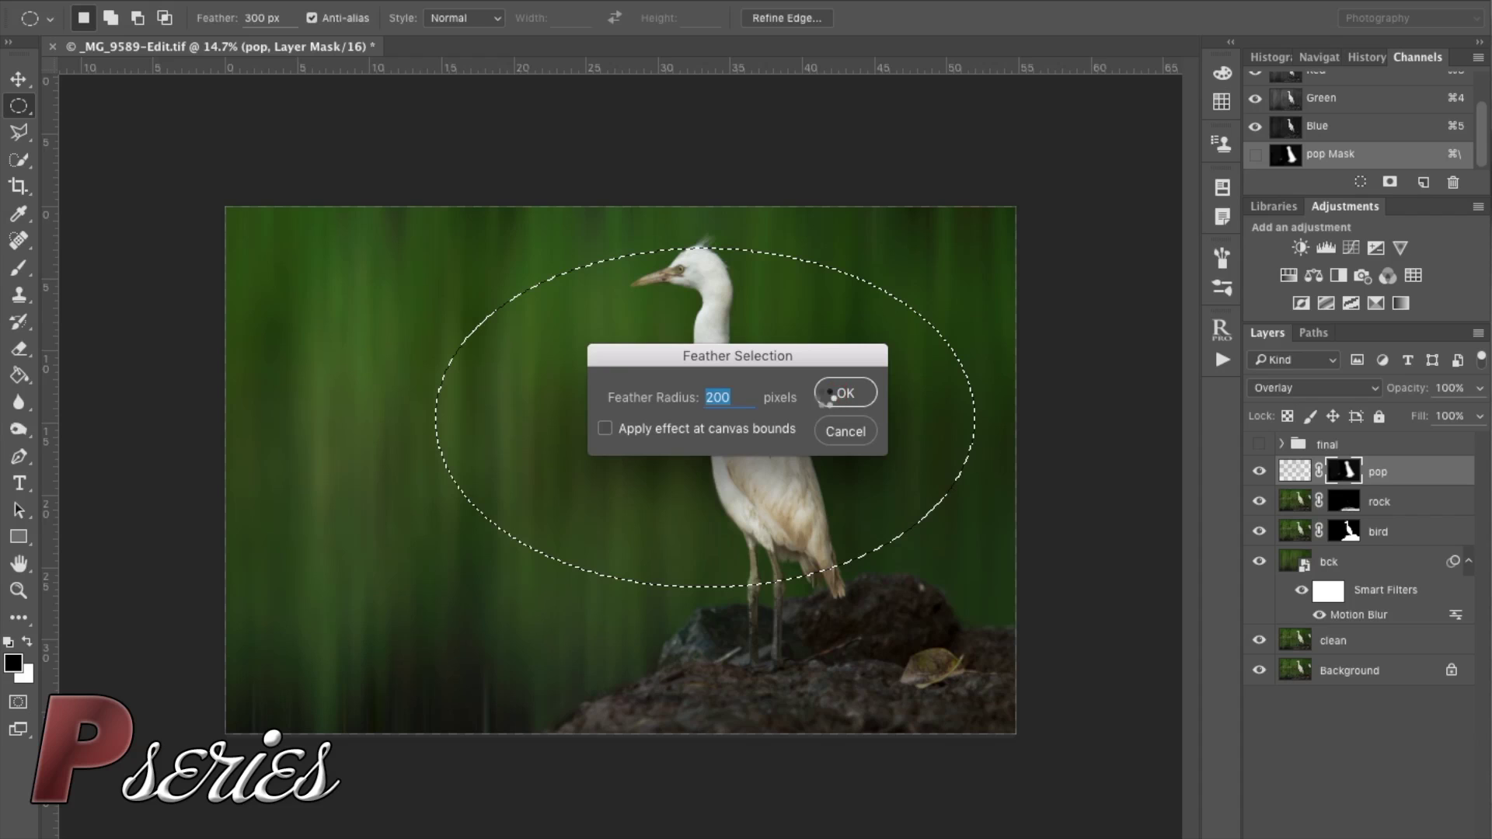
left_click(830, 395)
right_click(700, 435)
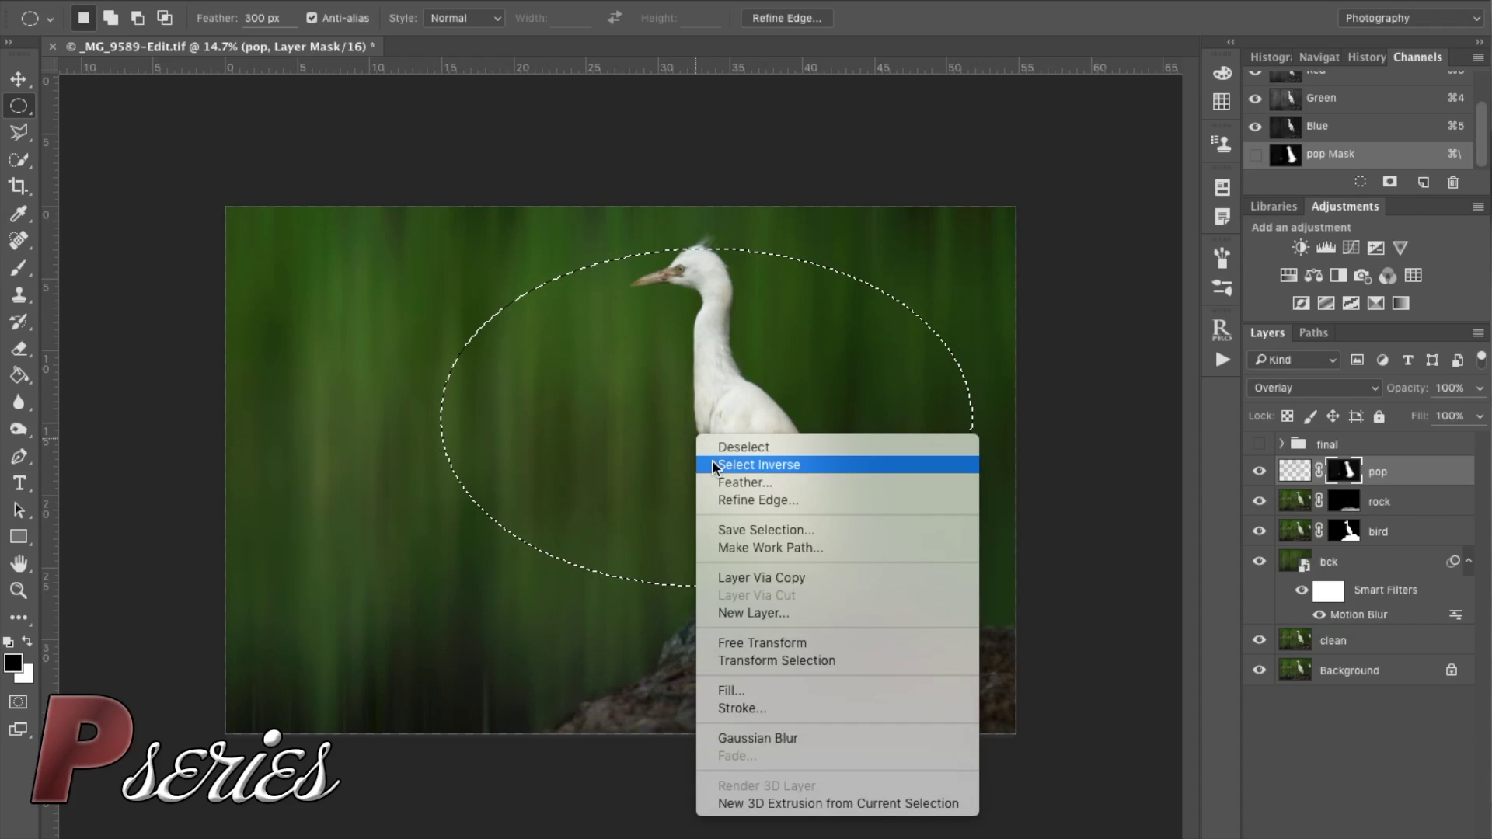
left_click(733, 482)
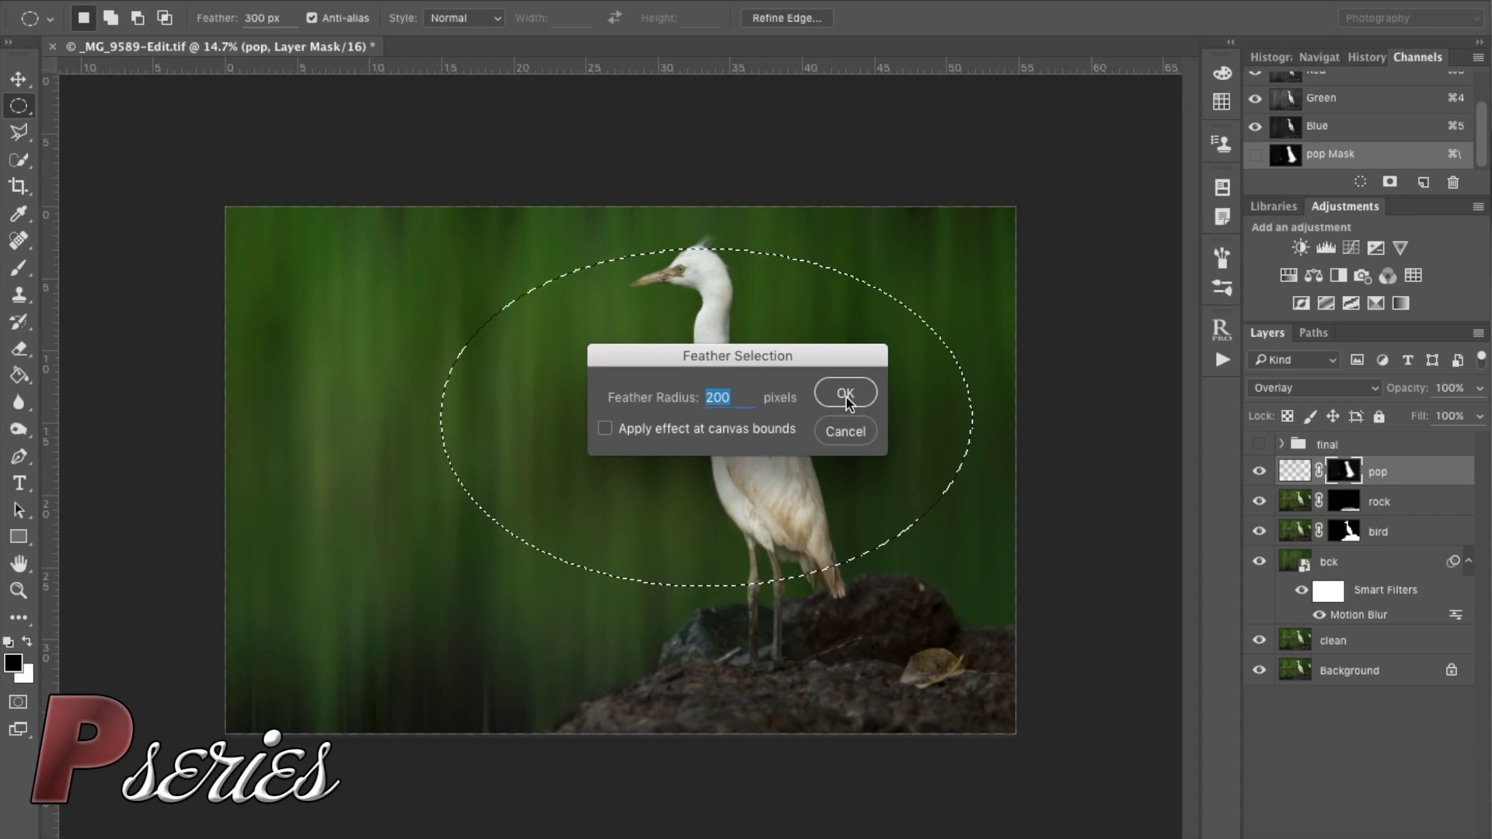
left_click(845, 391)
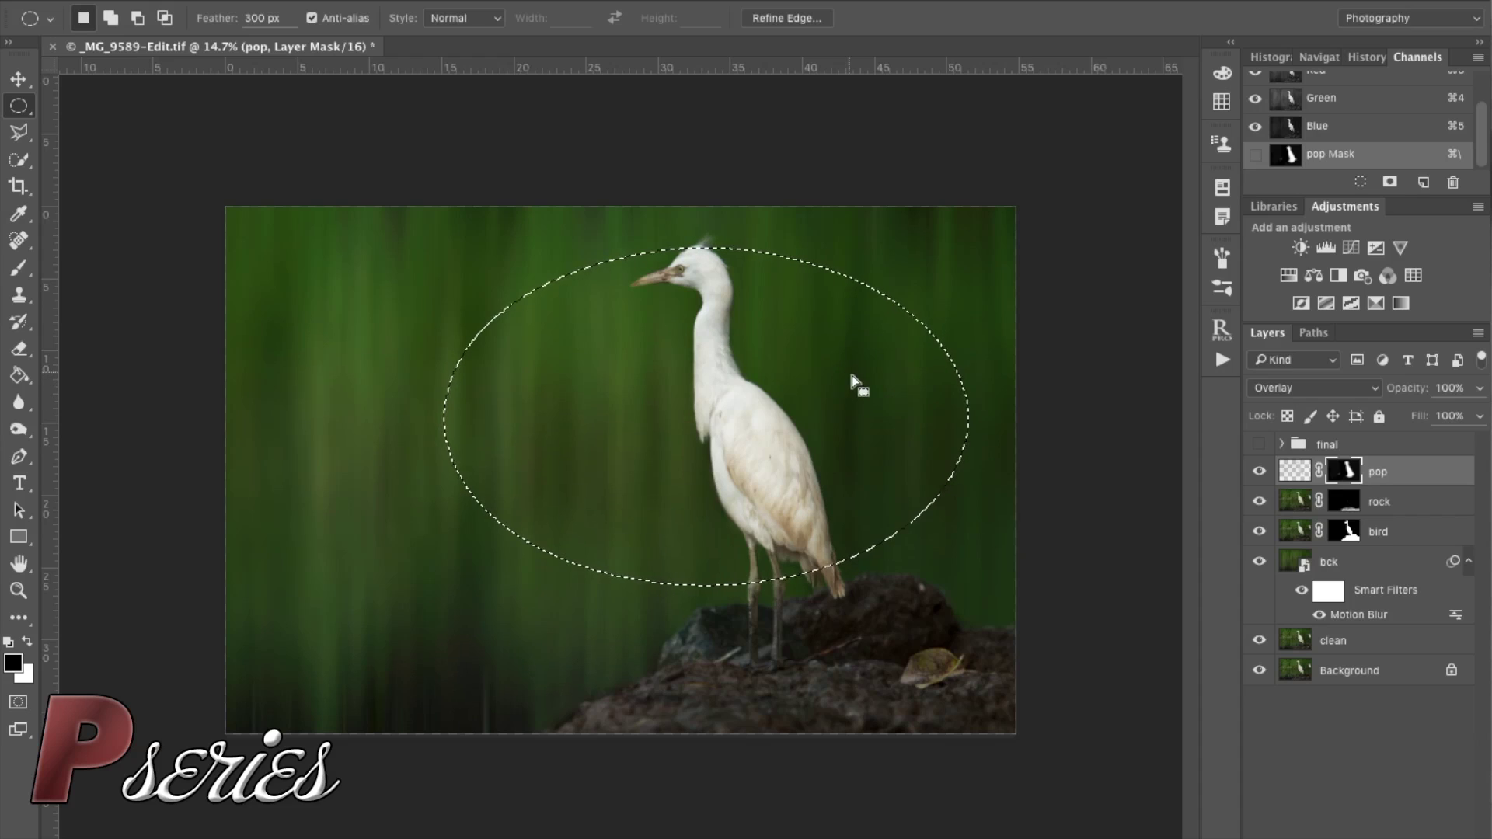
- Add a Levels adjustment masked by the elliptical selection, and duplicate it with the duplicate's mask inverted
left_click(1326, 247)
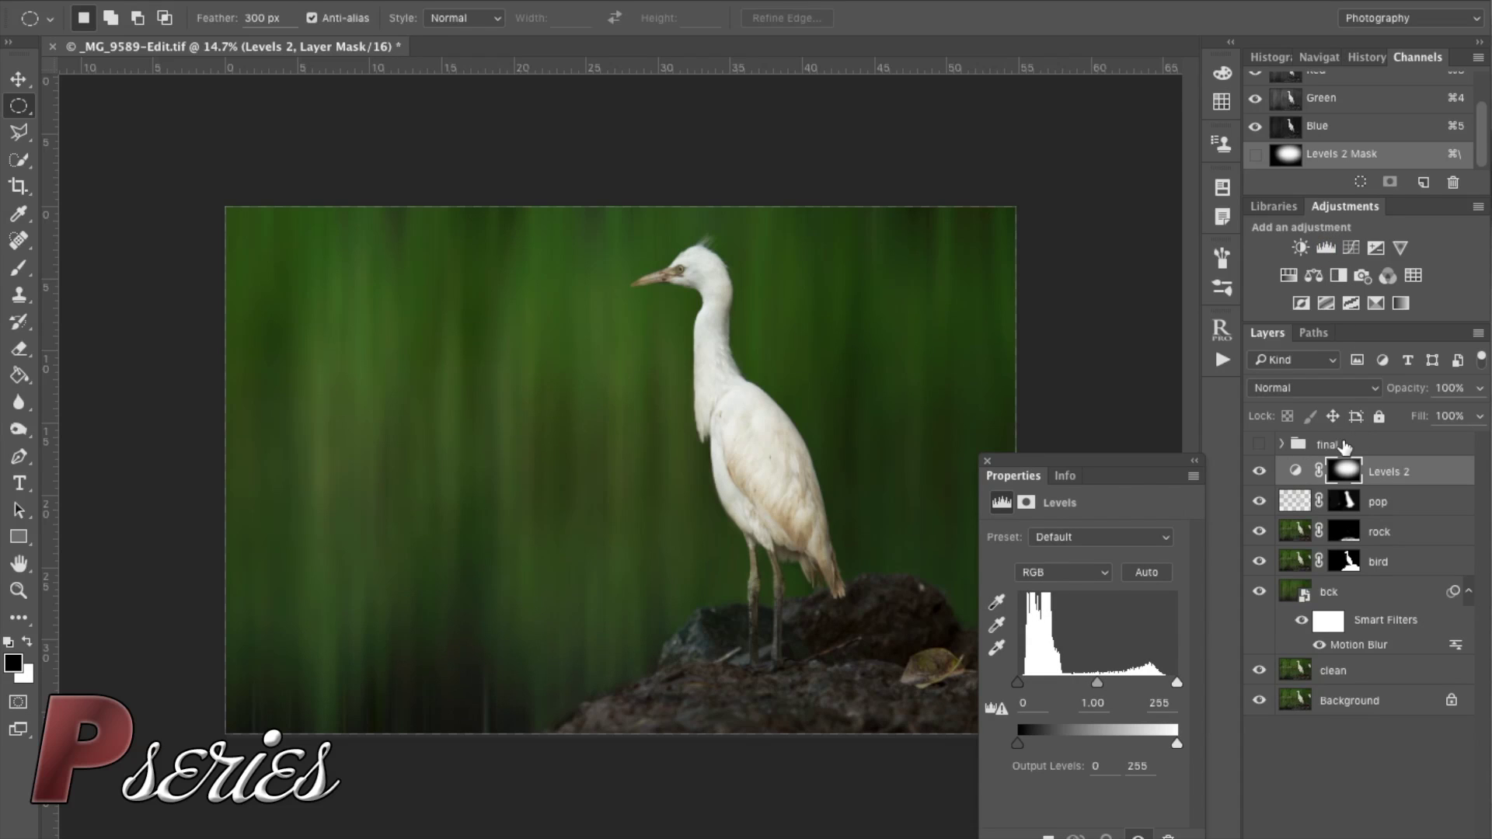
key("super+j")
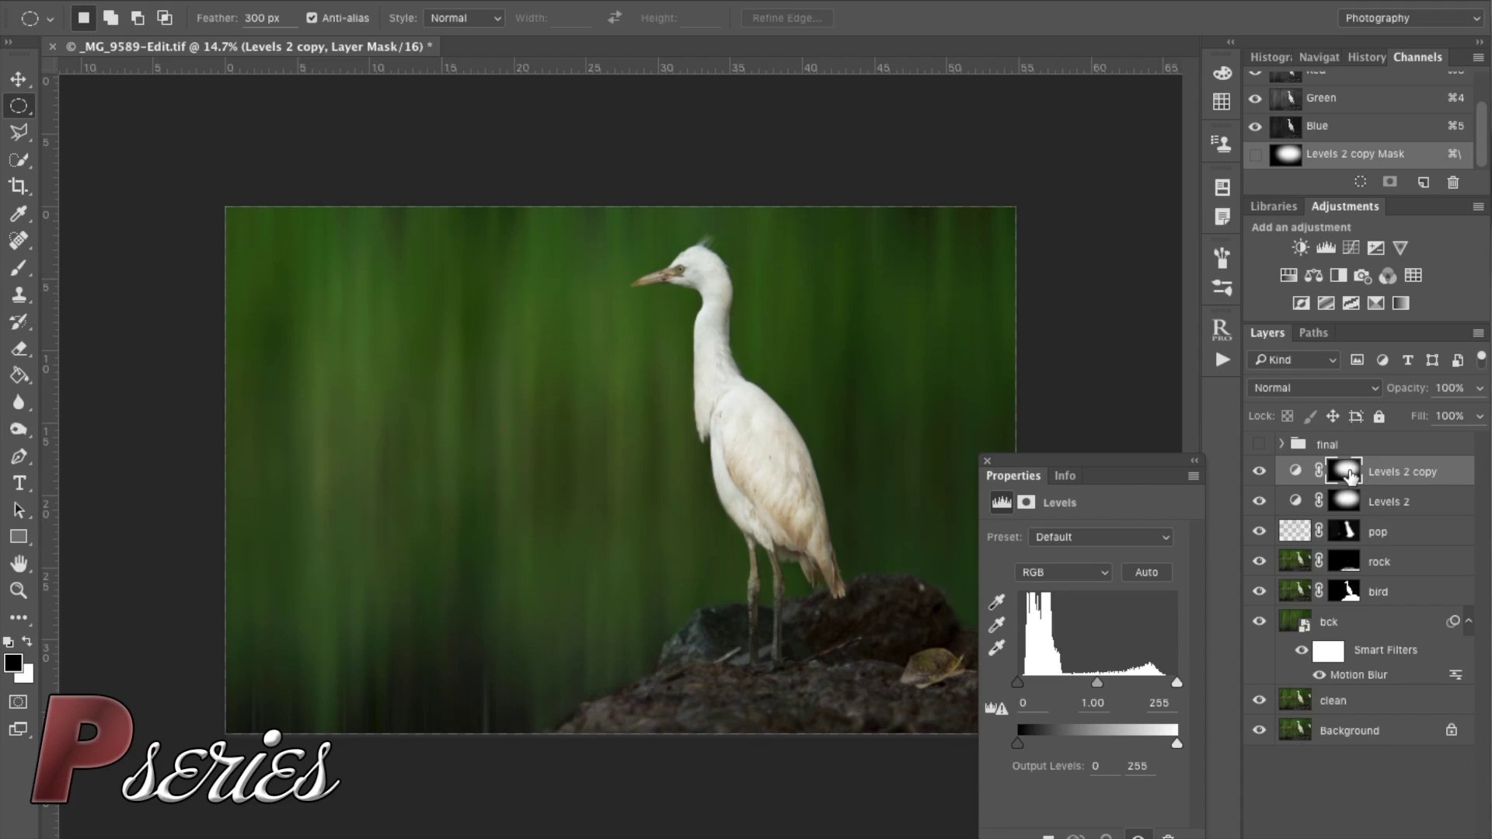
left_click(1348, 473)
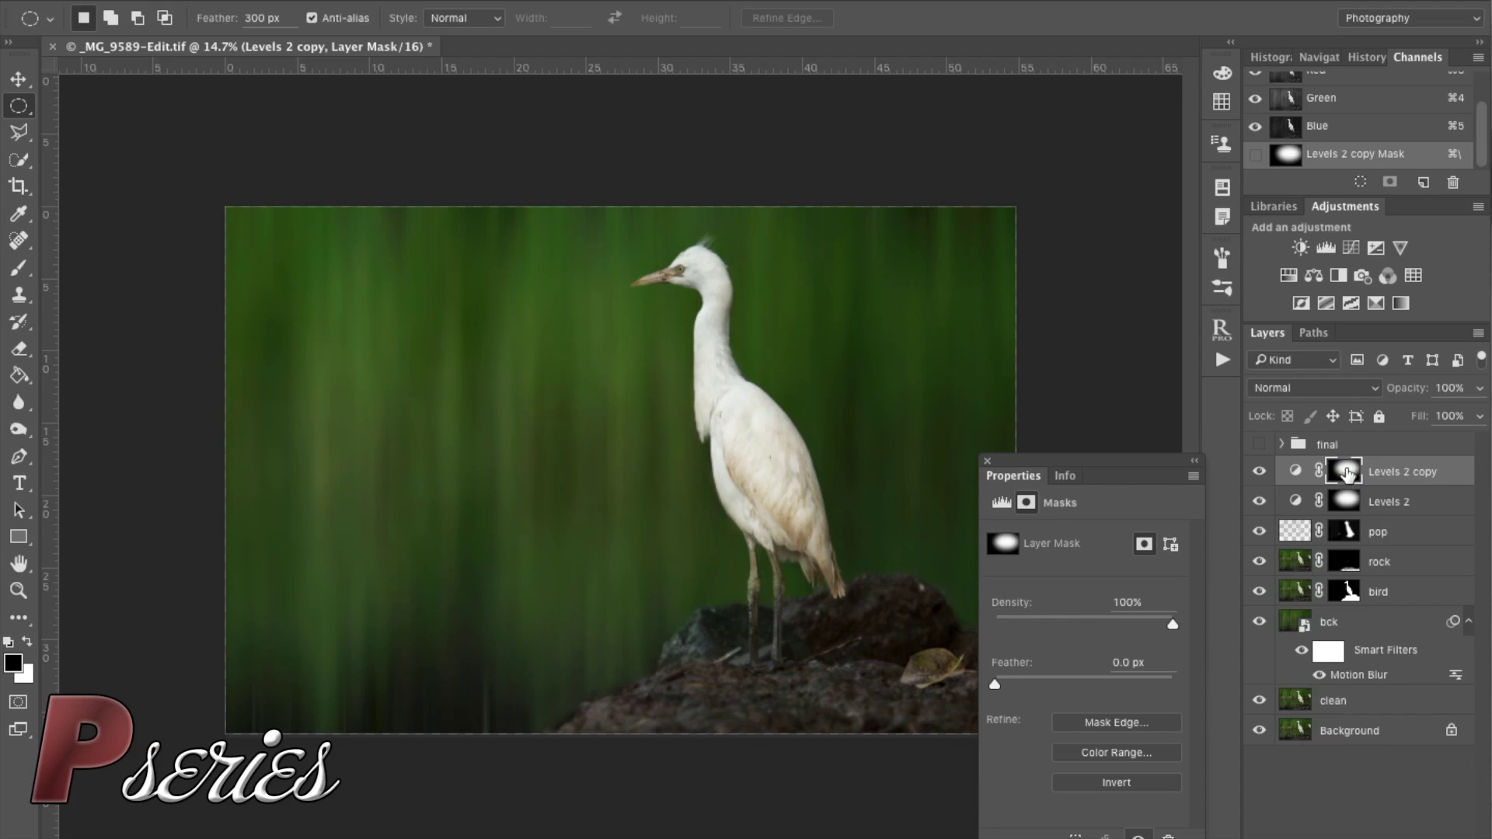
left_click(1125, 787)
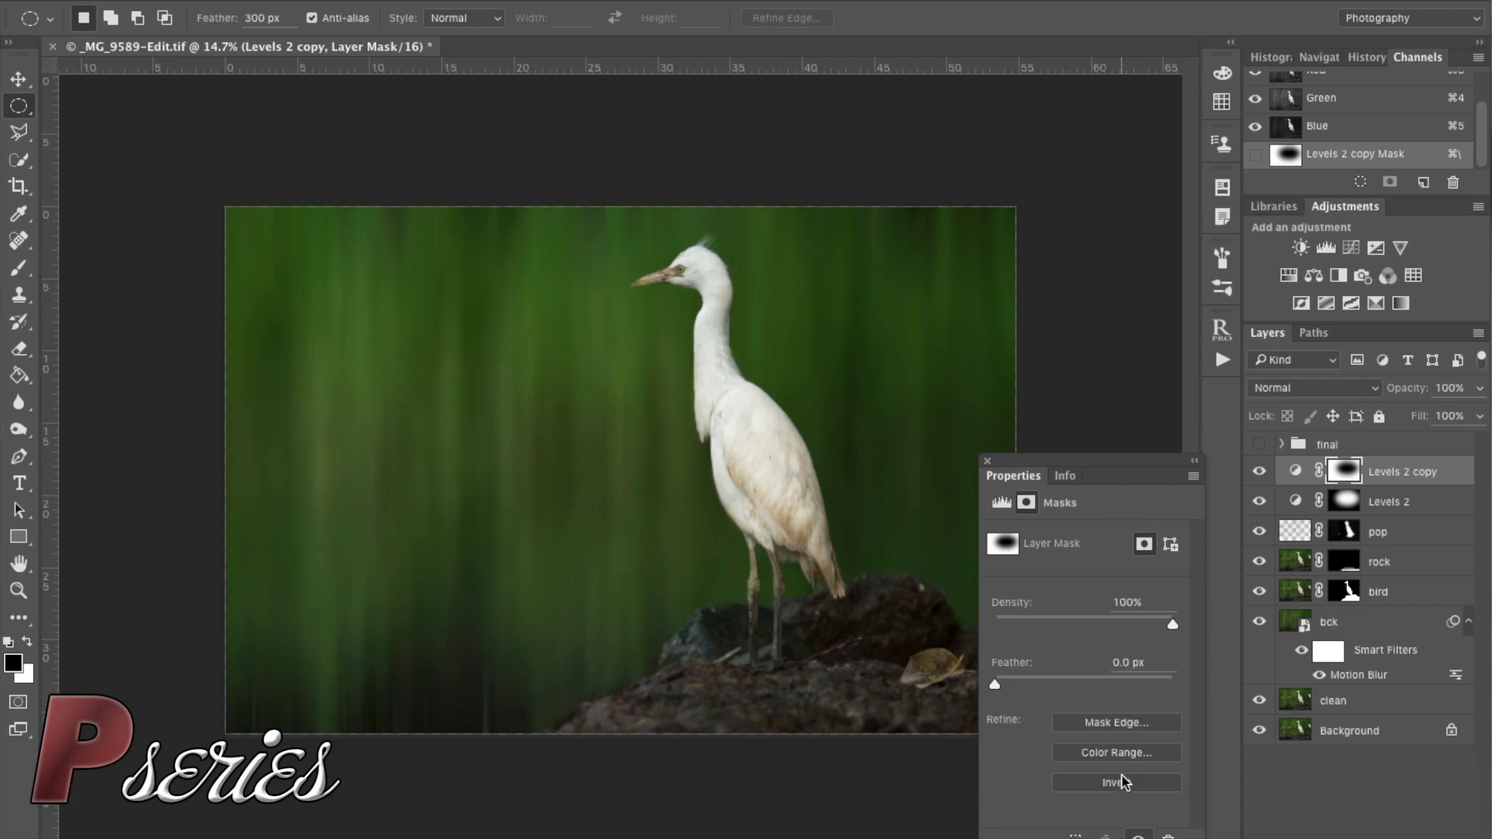
- Set the midtone level of the inverted Levels copy to 0.87 to darken the image edges
left_click(1293, 474)
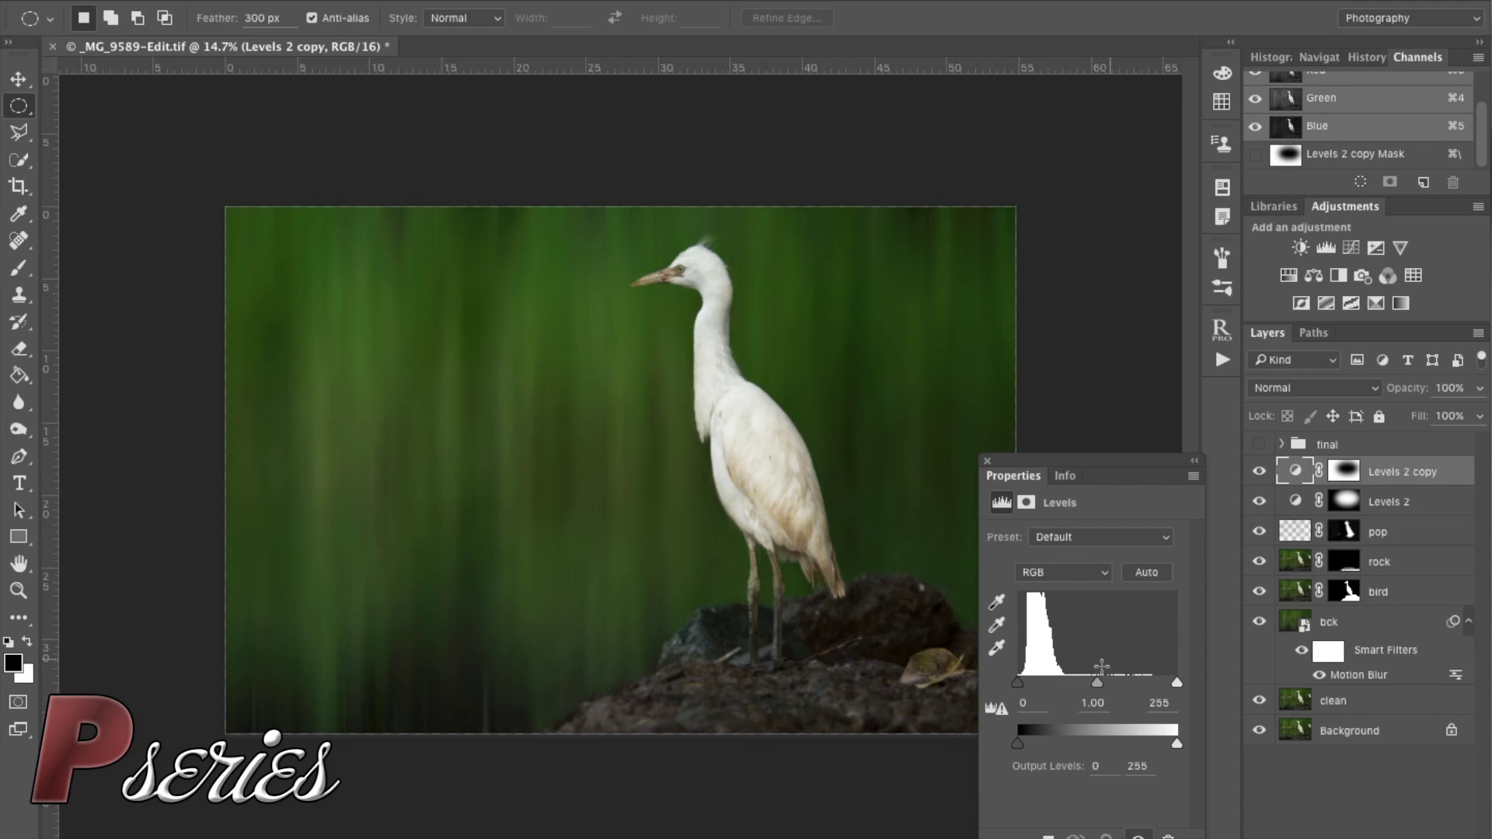
mouse_move(1096, 681)
left_mouse_down()
mouse_move(1111, 684)
mouse_move(1095, 682)
left_mouse_up()
mouse_move(1173, 746)
left_mouse_down()
mouse_move(1146, 750)
mouse_move(1180, 744)
left_mouse_up()
left_click_drag(1102, 681, 1105, 682)
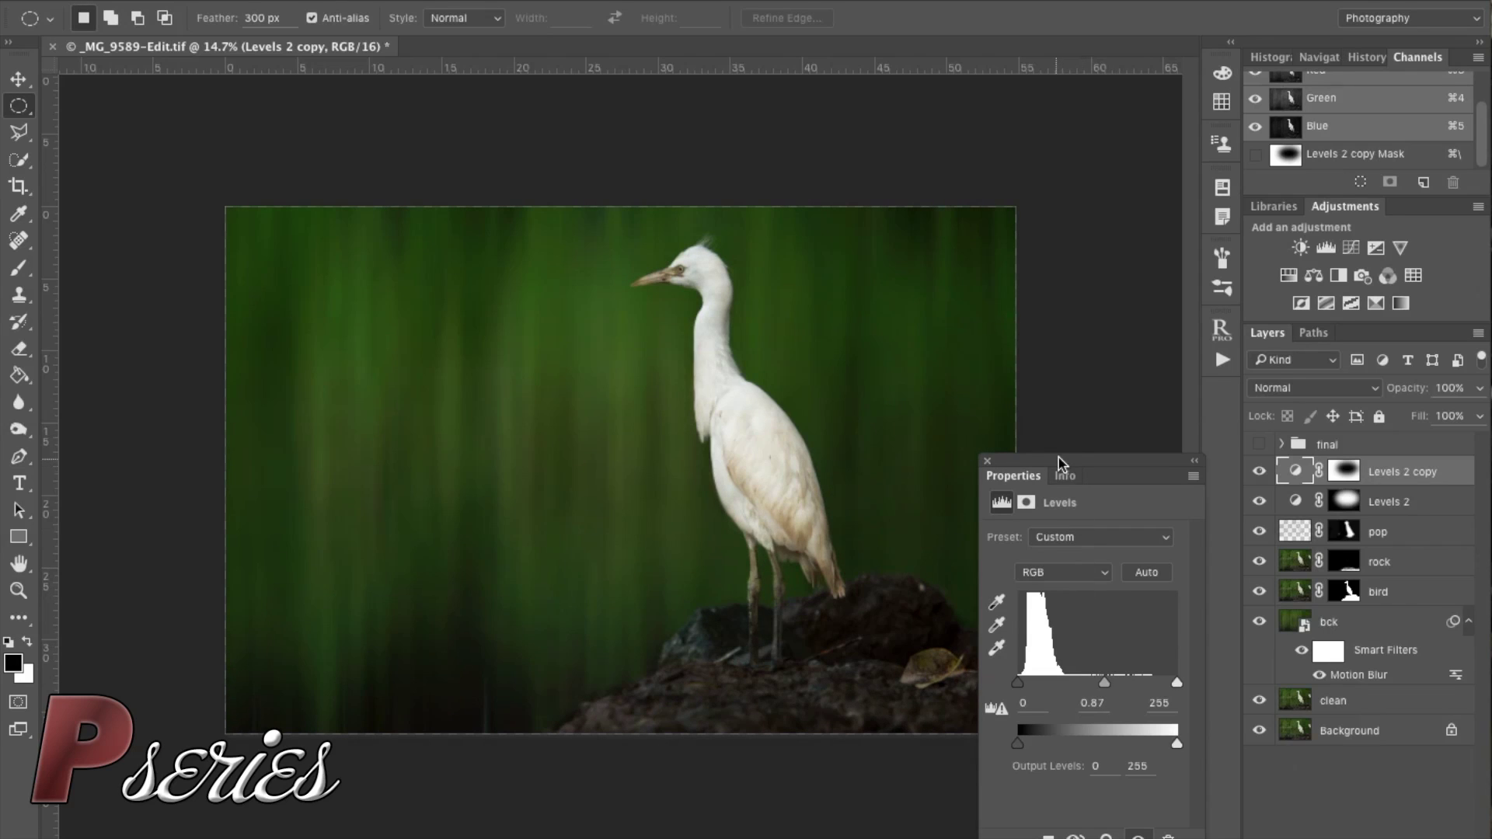
left_click_drag(1057, 465, 1088, 455)
left_click(1022, 454)
- Compare the image with the Levels 2 copy layer hidden and shown, and inspect the darkened edges closer up
left_click(1260, 471)
left_click(1259, 472)
left_click(1259, 471)
left_click(1258, 471)
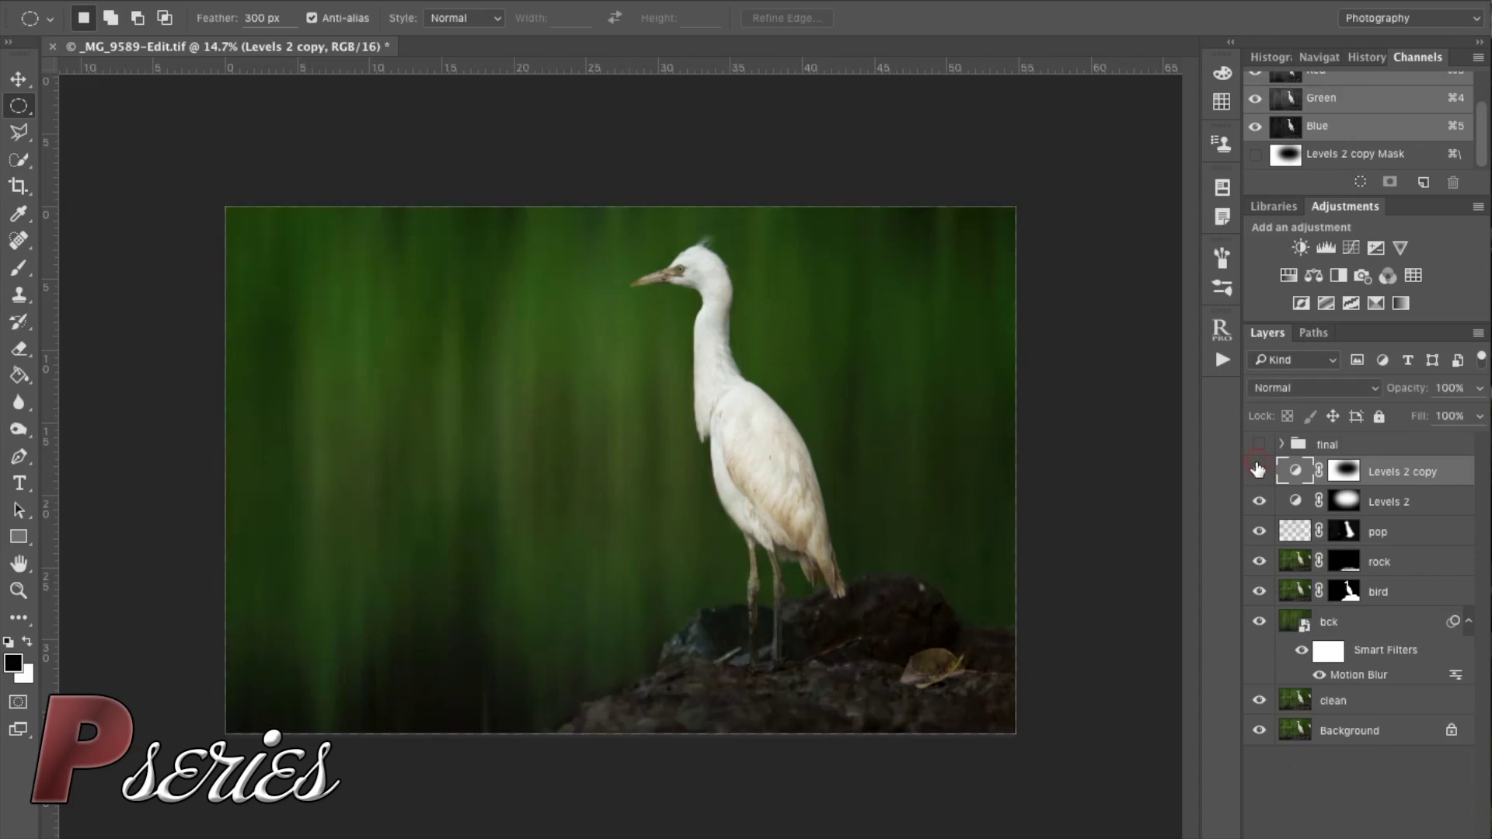
left_click(1259, 471)
left_click(1257, 471)
scroll(905, 409, "up", 1)
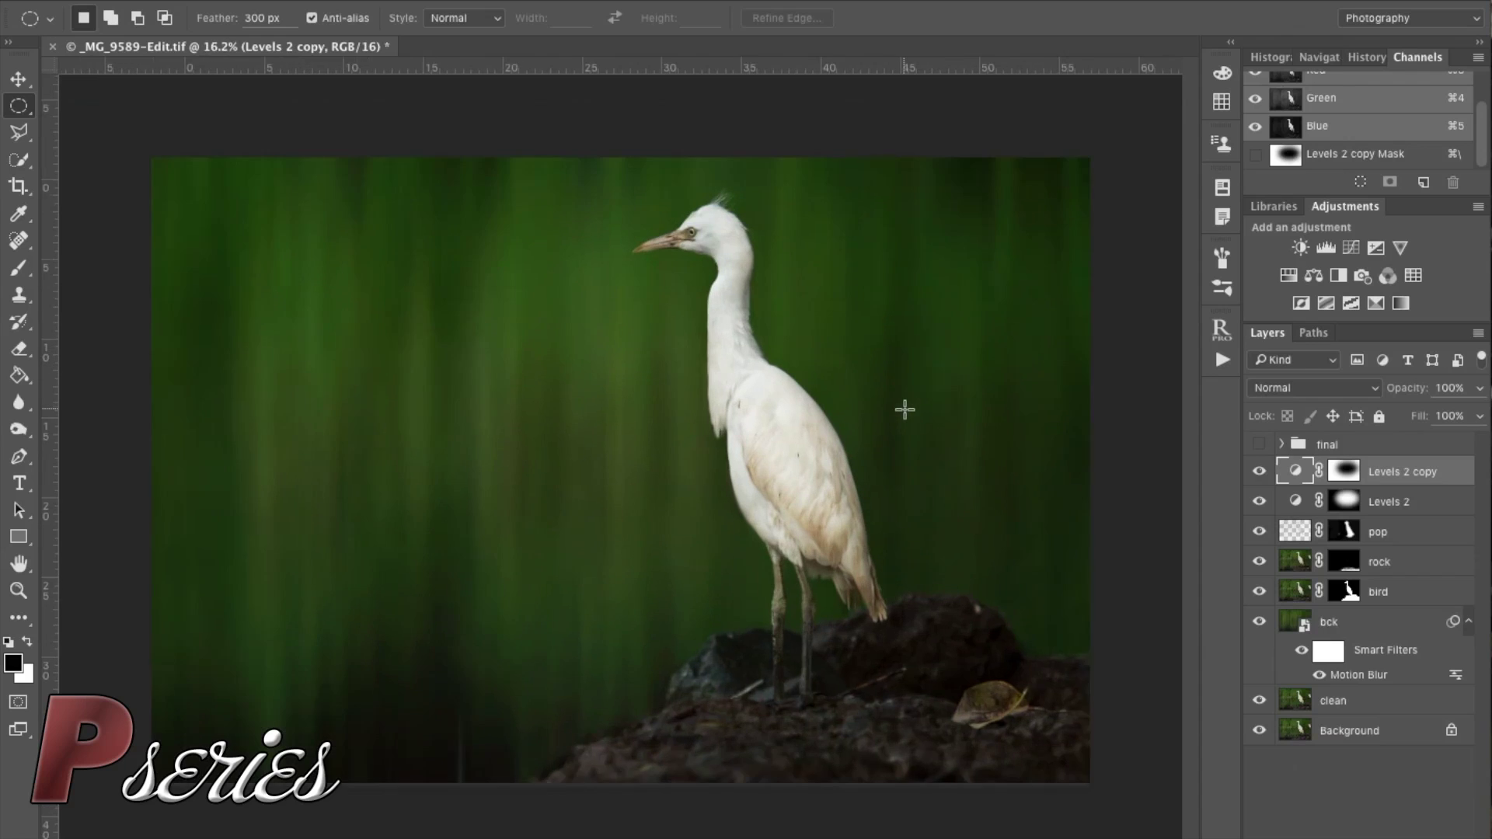
scroll(905, 409, "up", 2)
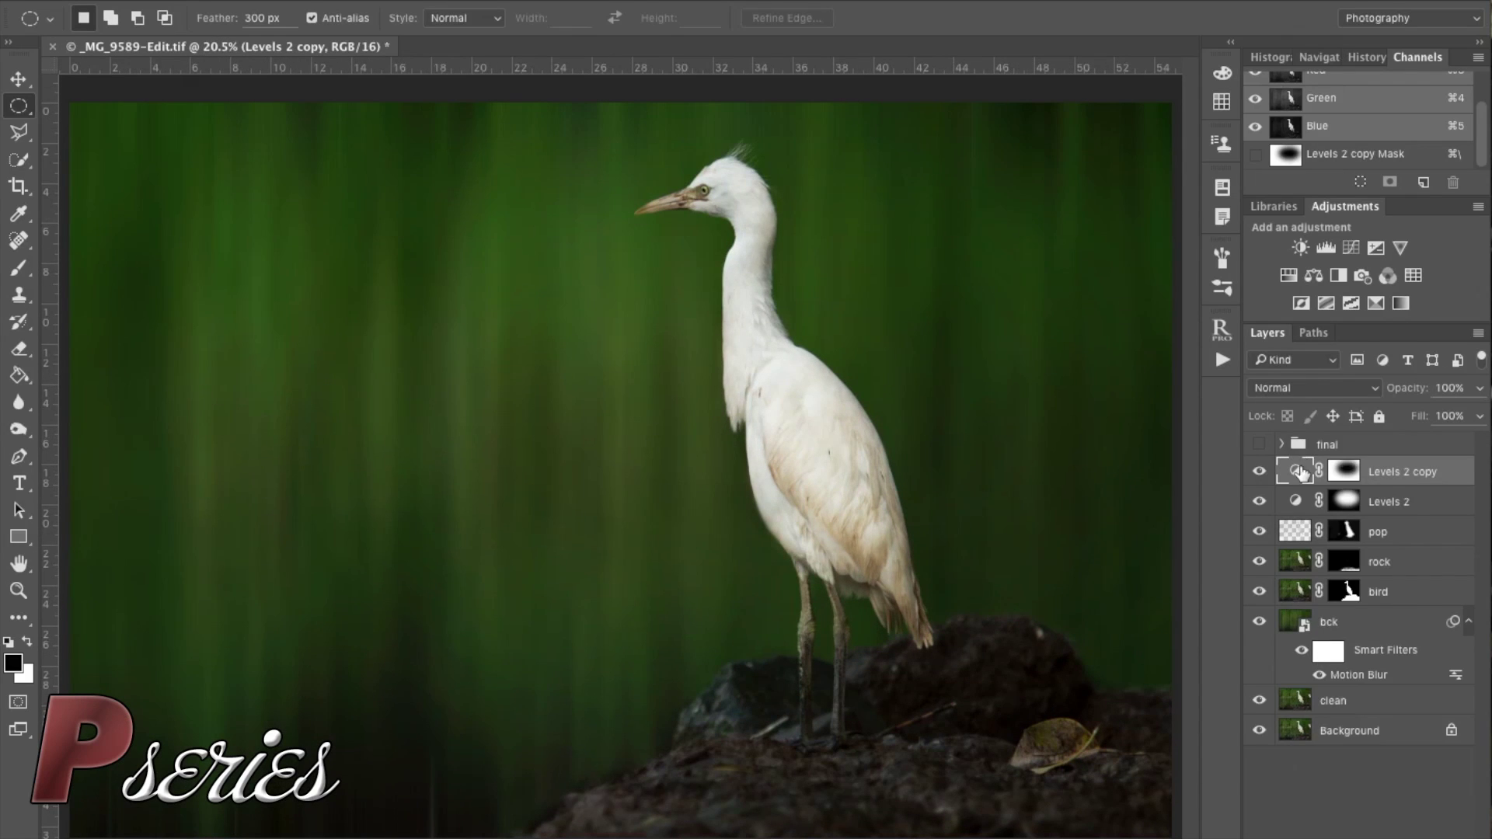
left_click(505, 1)
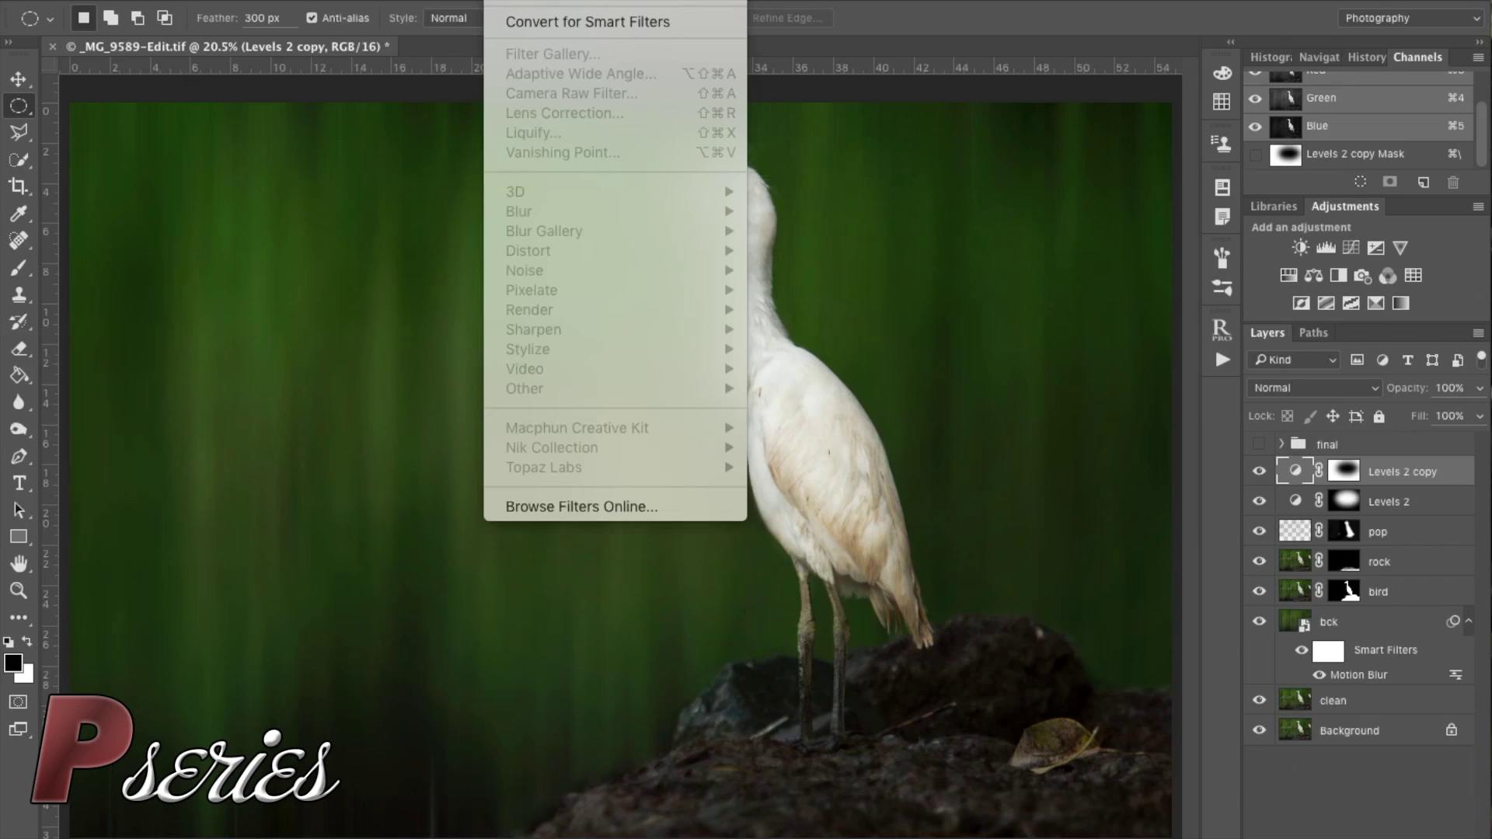
mouse_move(553, 1)
left_click(1306, 475)
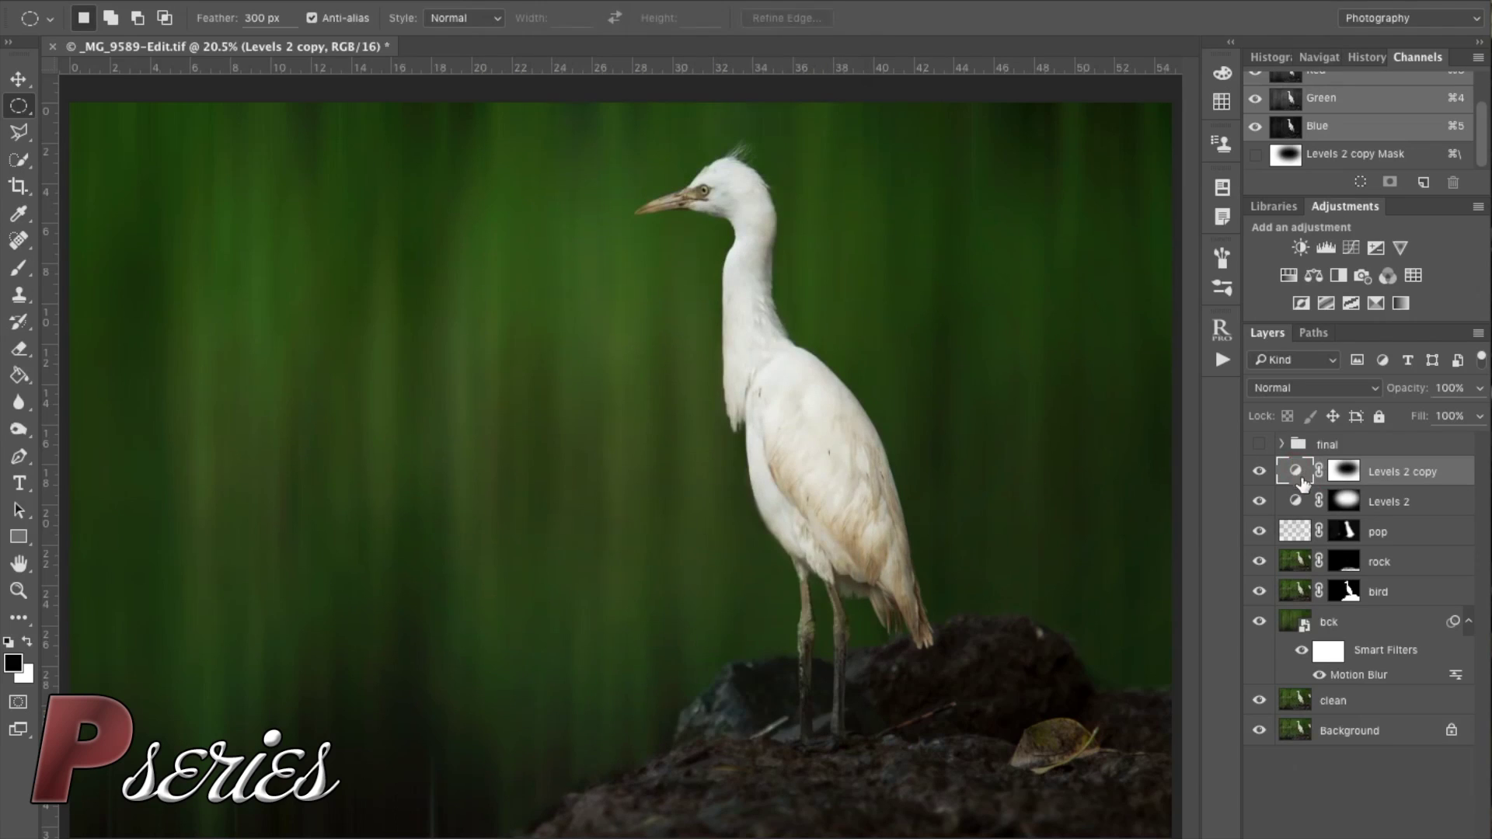
- Add 12% uniform noise to the Levels 2 copy layer's mask, and compare the image with that layer hidden and shown
key("alt+bracketleft")
left_click(1306, 472)
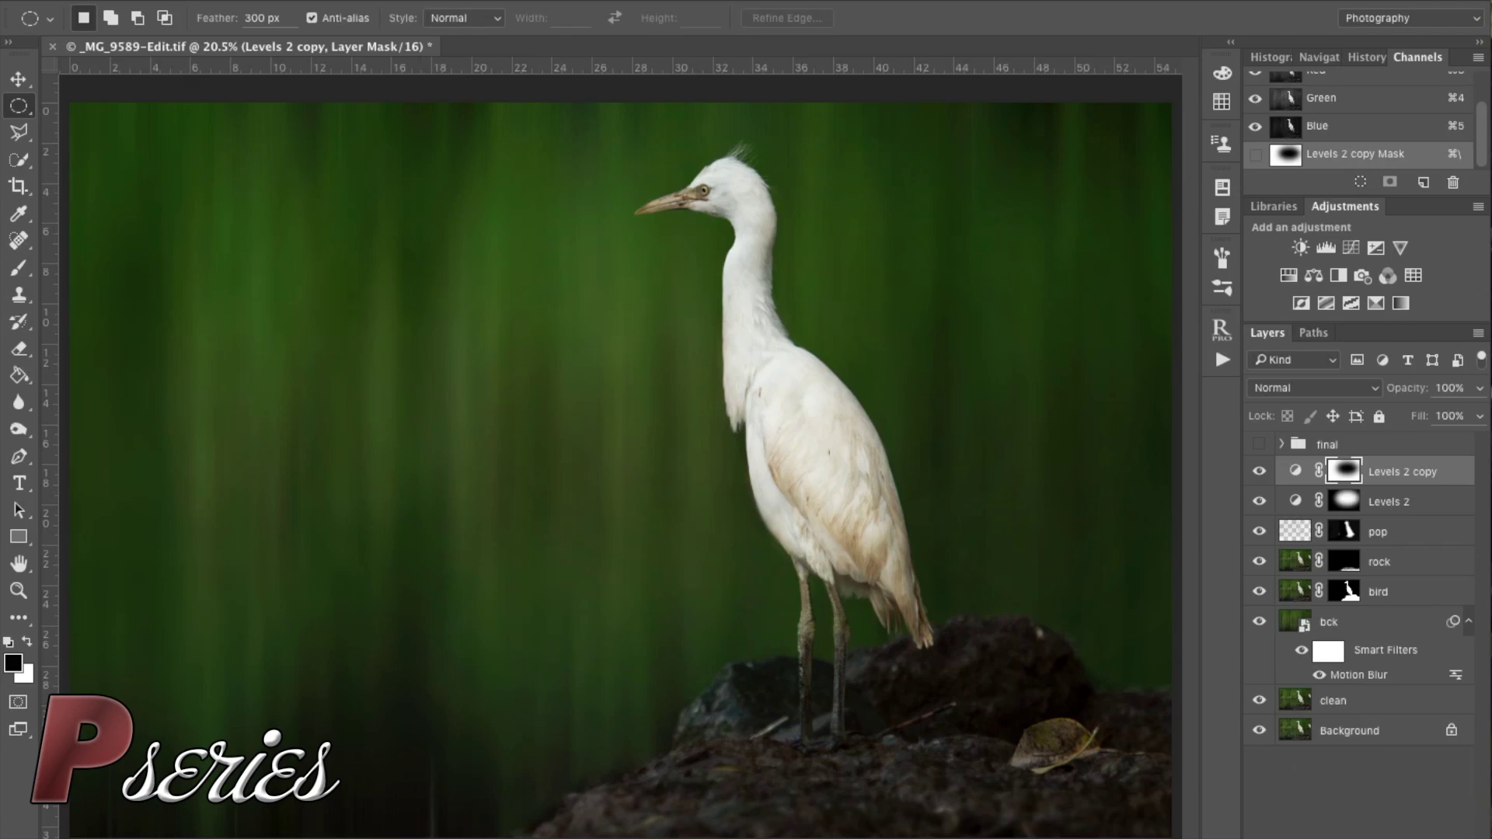
left_click(513, 1)
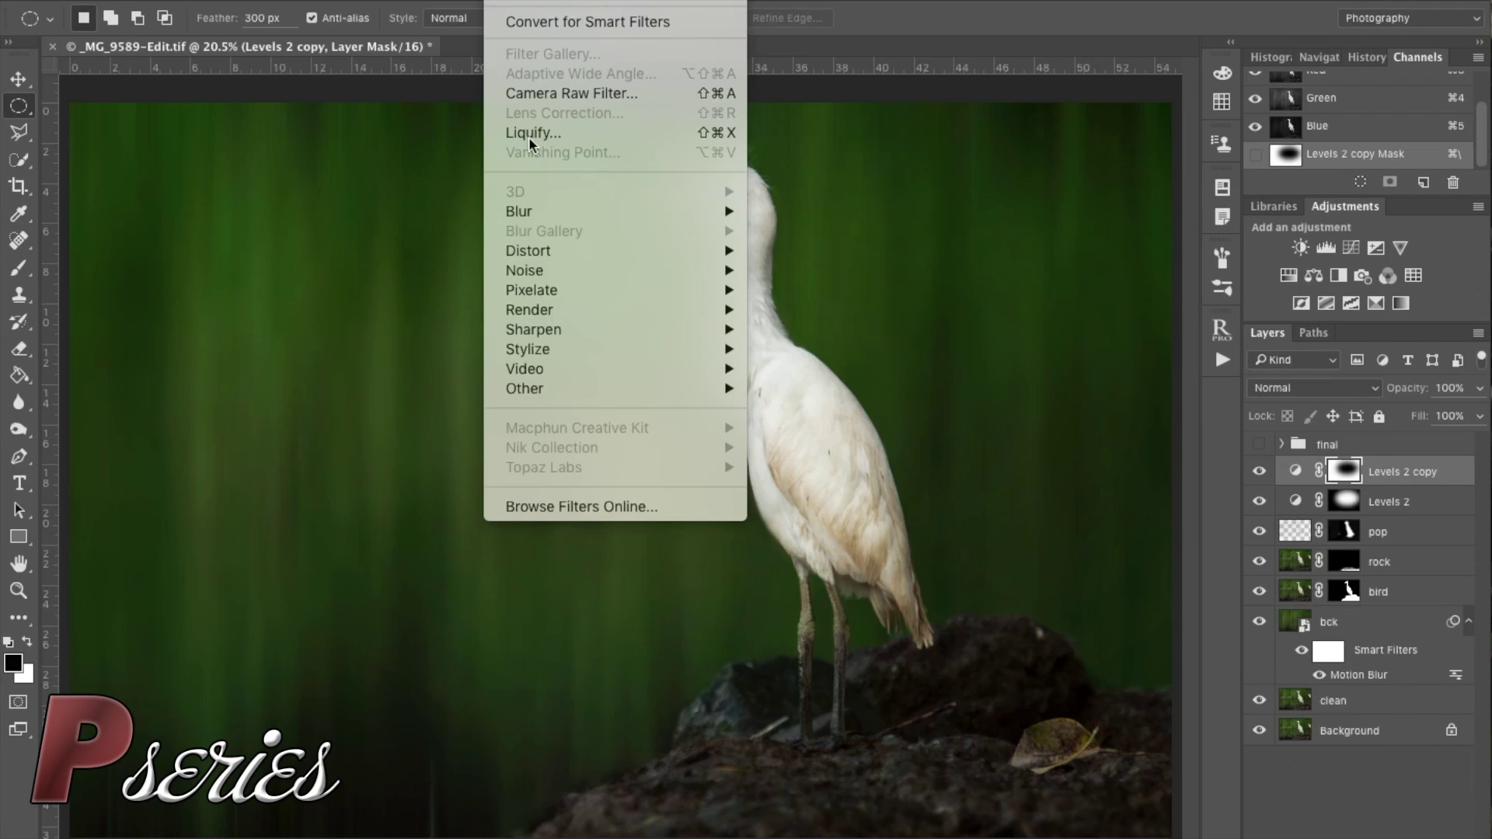
mouse_move(549, 269)
left_click(800, 272)
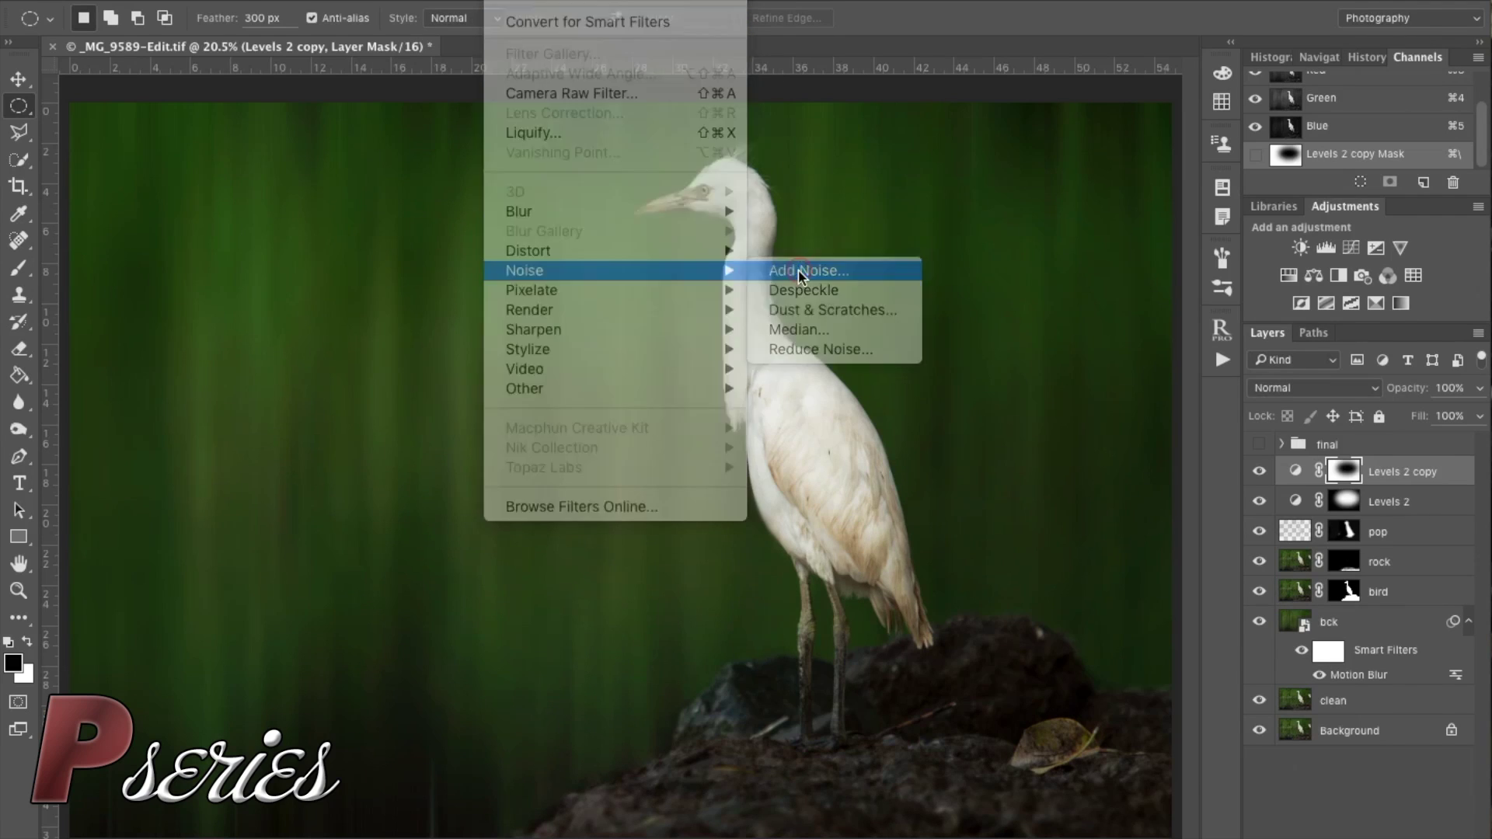
left_click(1004, 311)
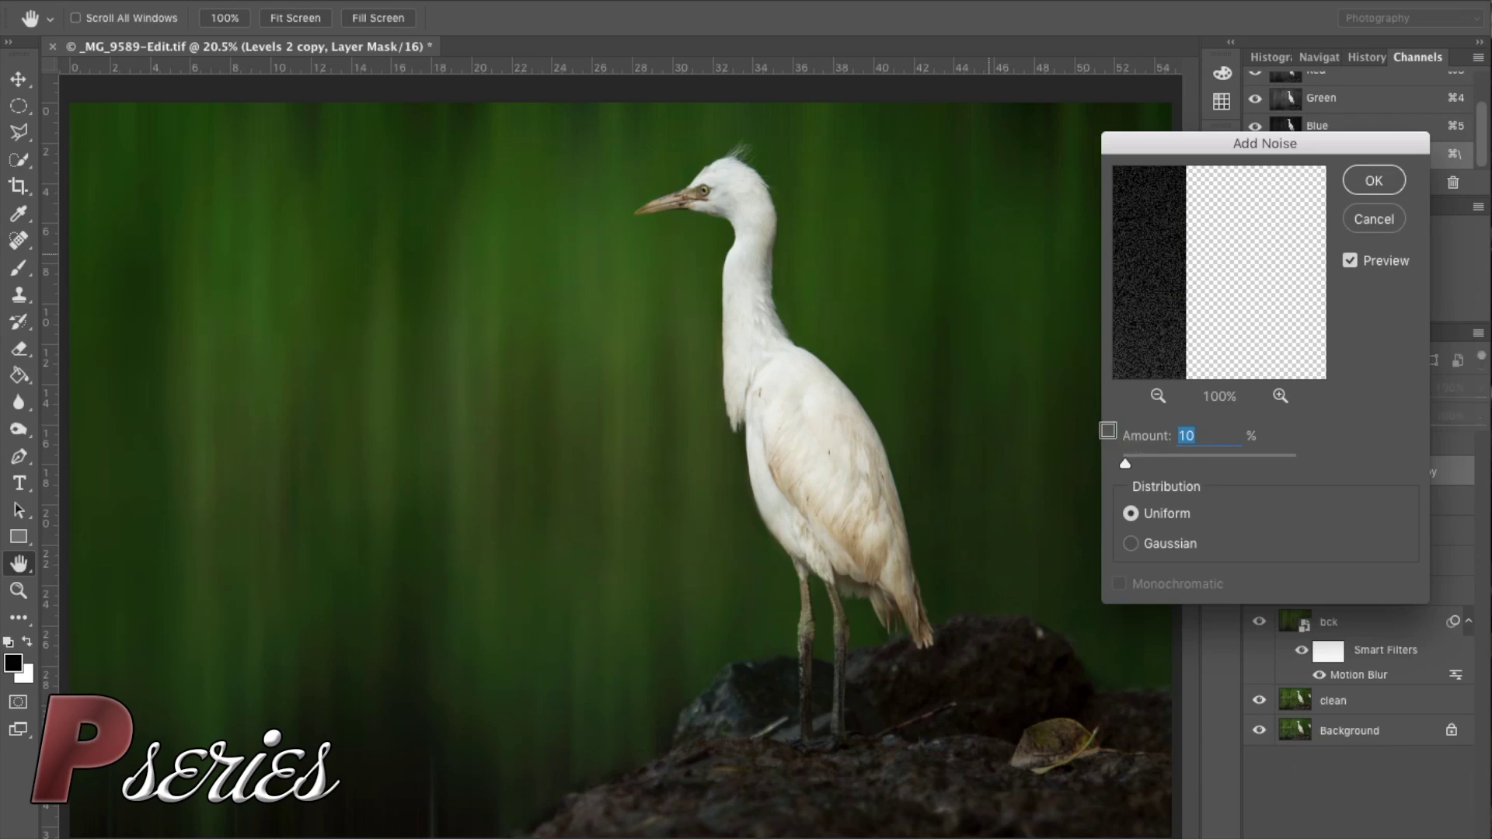
left_click_drag(1124, 462, 1129, 469)
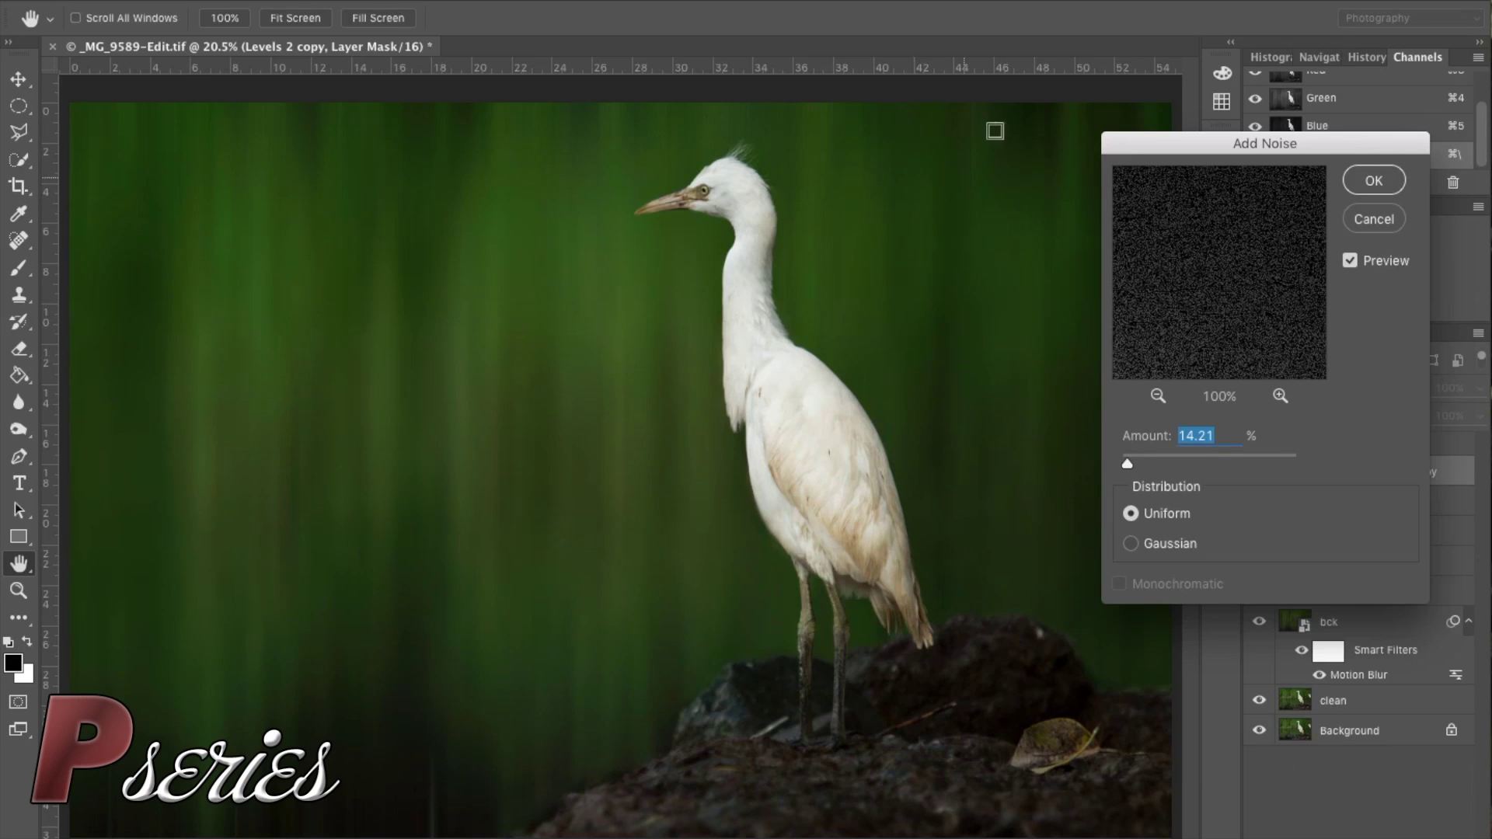
type("12")
left_click(1372, 181)
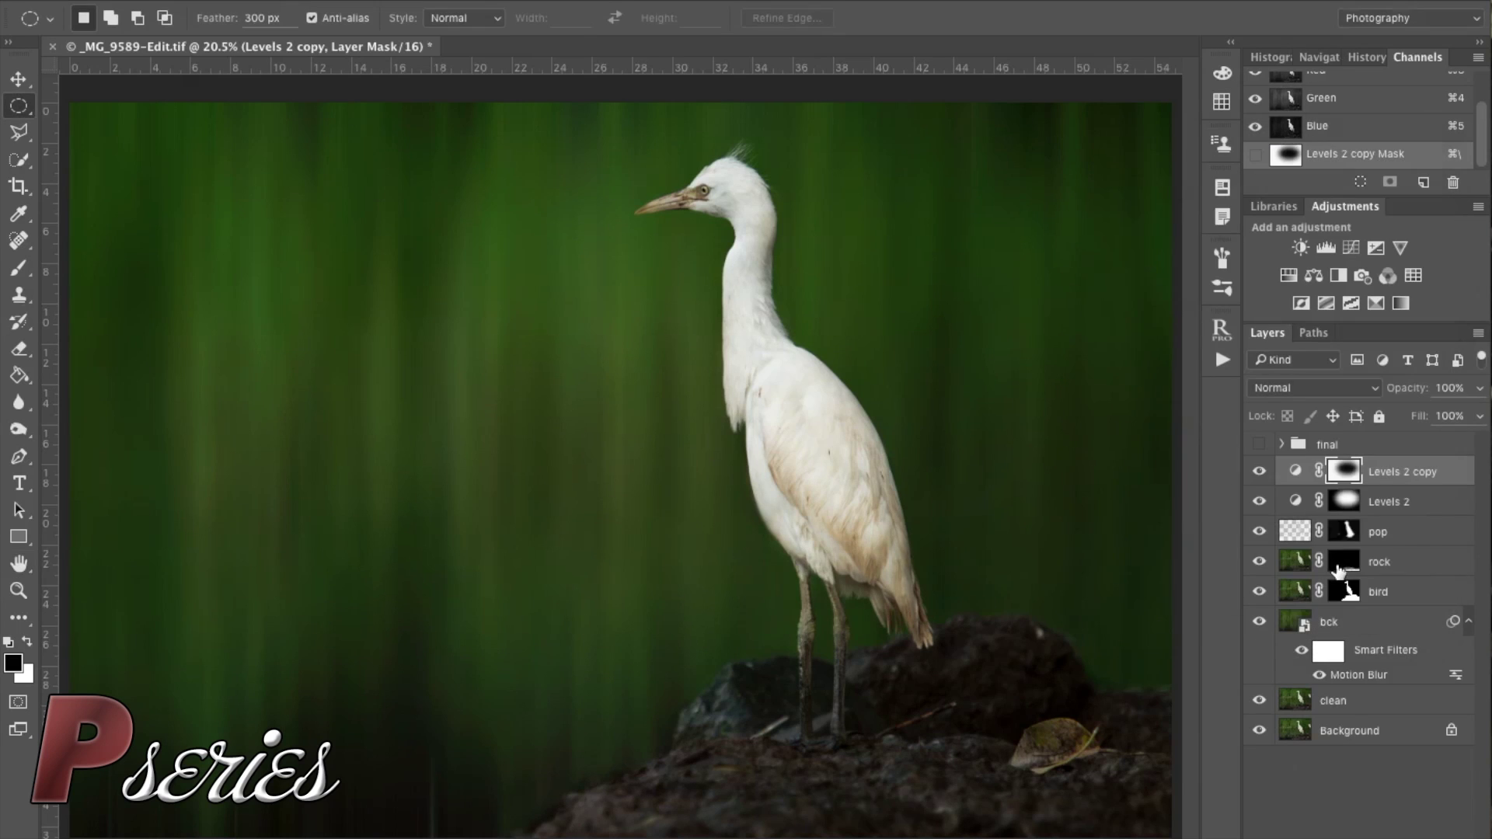
left_click(1260, 472)
left_click(1260, 472)
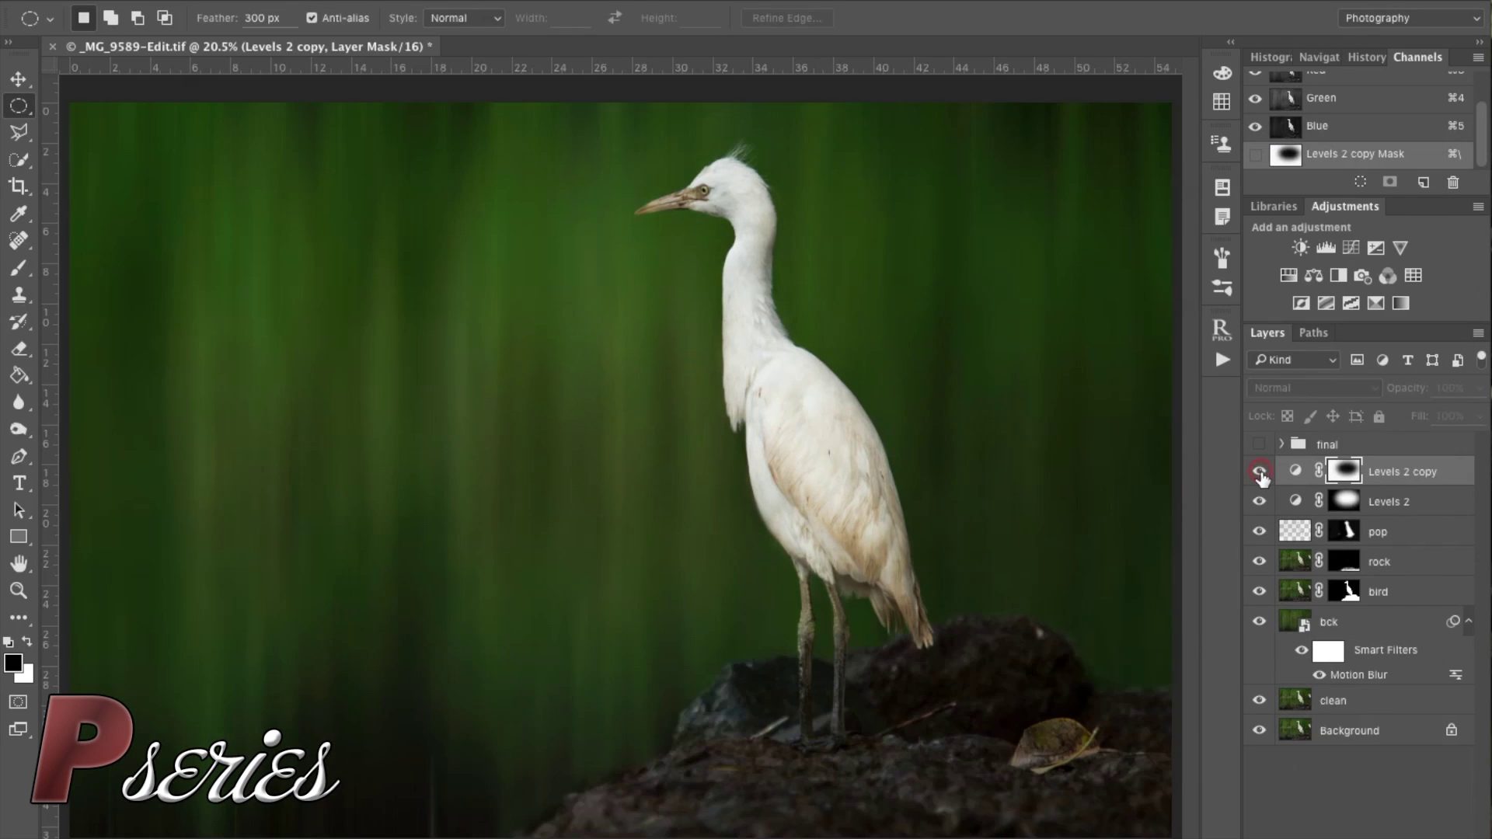
- Raise the midtone level of the Levels 2 layer to brighten the image centre, and compare with the layer hidden and shown
left_click(1327, 506)
left_click(1297, 501)
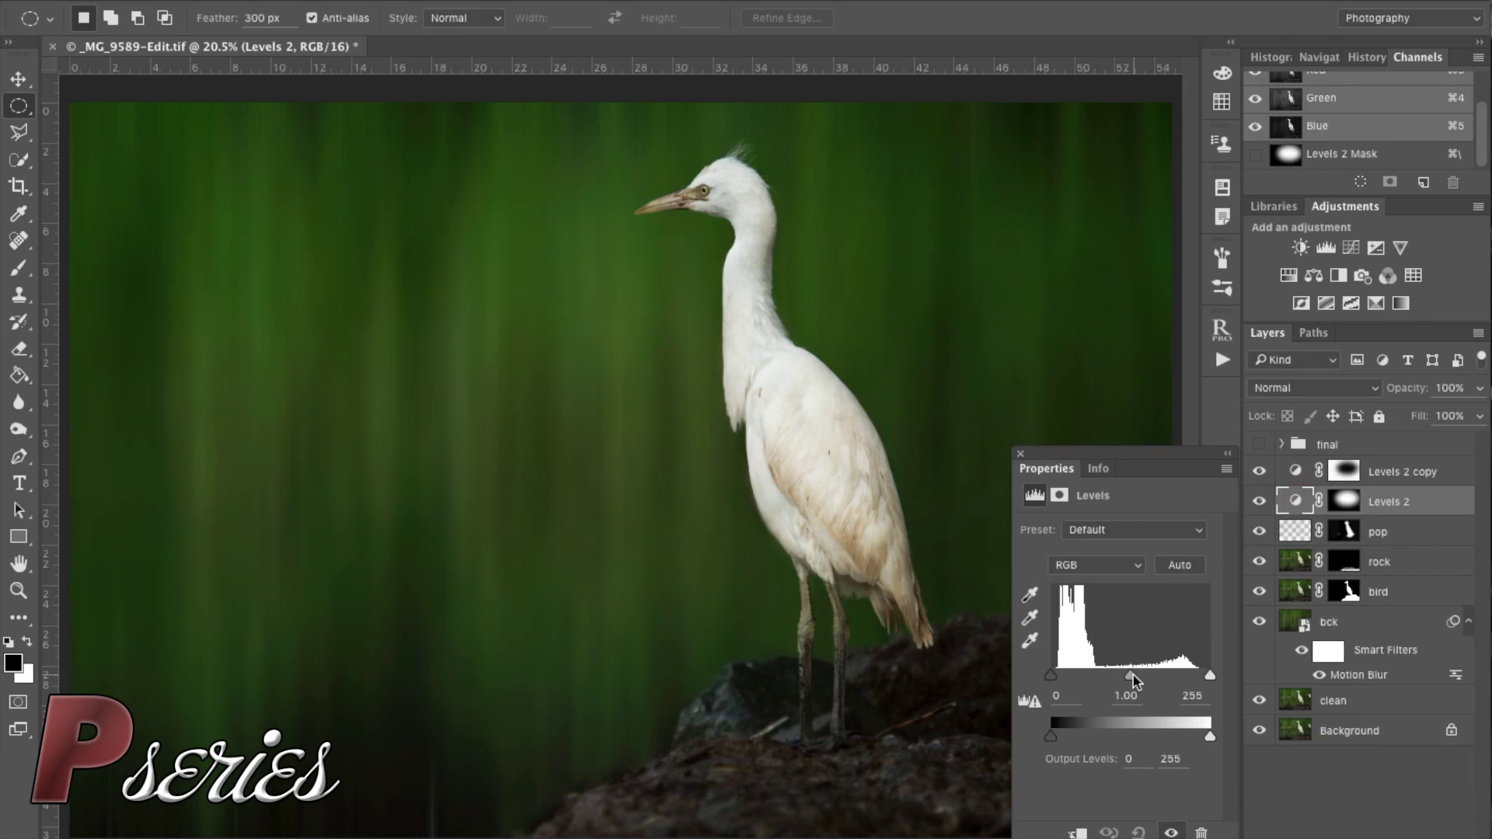
mouse_move(1129, 678)
left_mouse_down()
mouse_move(1112, 682)
mouse_move(1121, 674)
left_mouse_up()
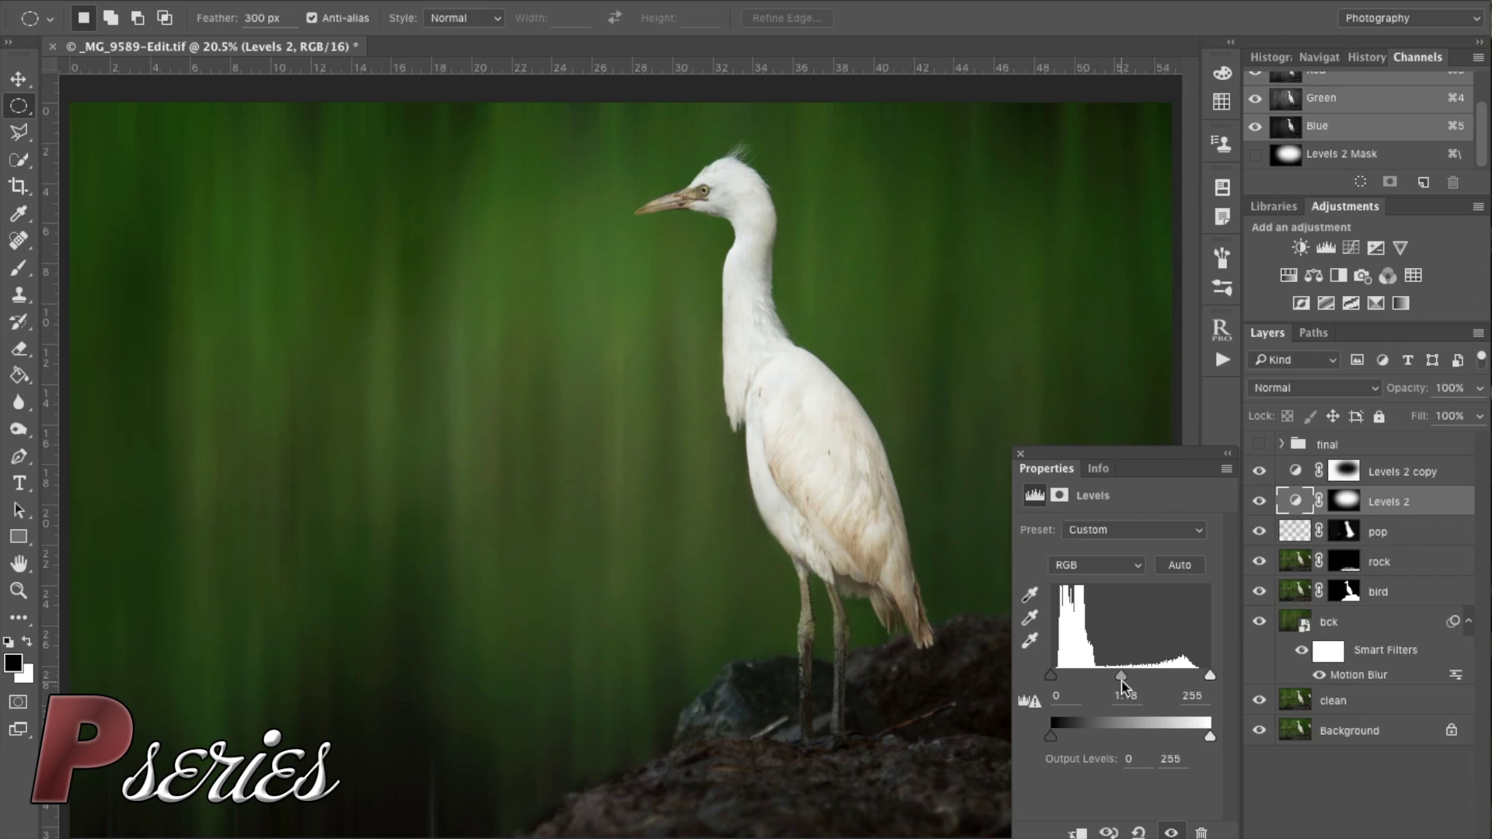
left_click(1021, 453)
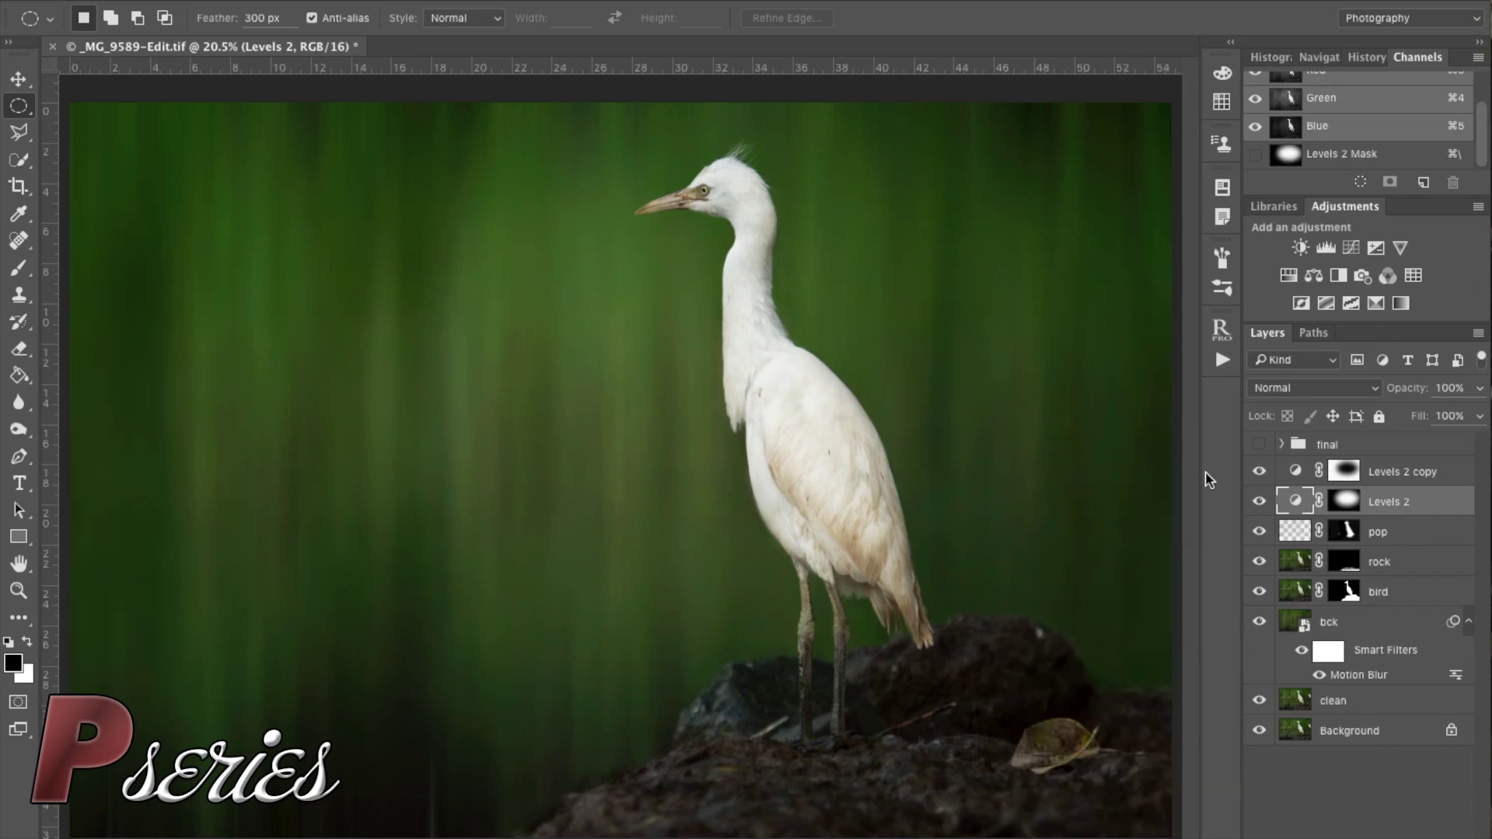
left_click(1259, 504)
left_click(1260, 504)
- Add 12% uniform noise to the Levels 2 layer's mask
left_click(1293, 471)
left_click(1294, 500)
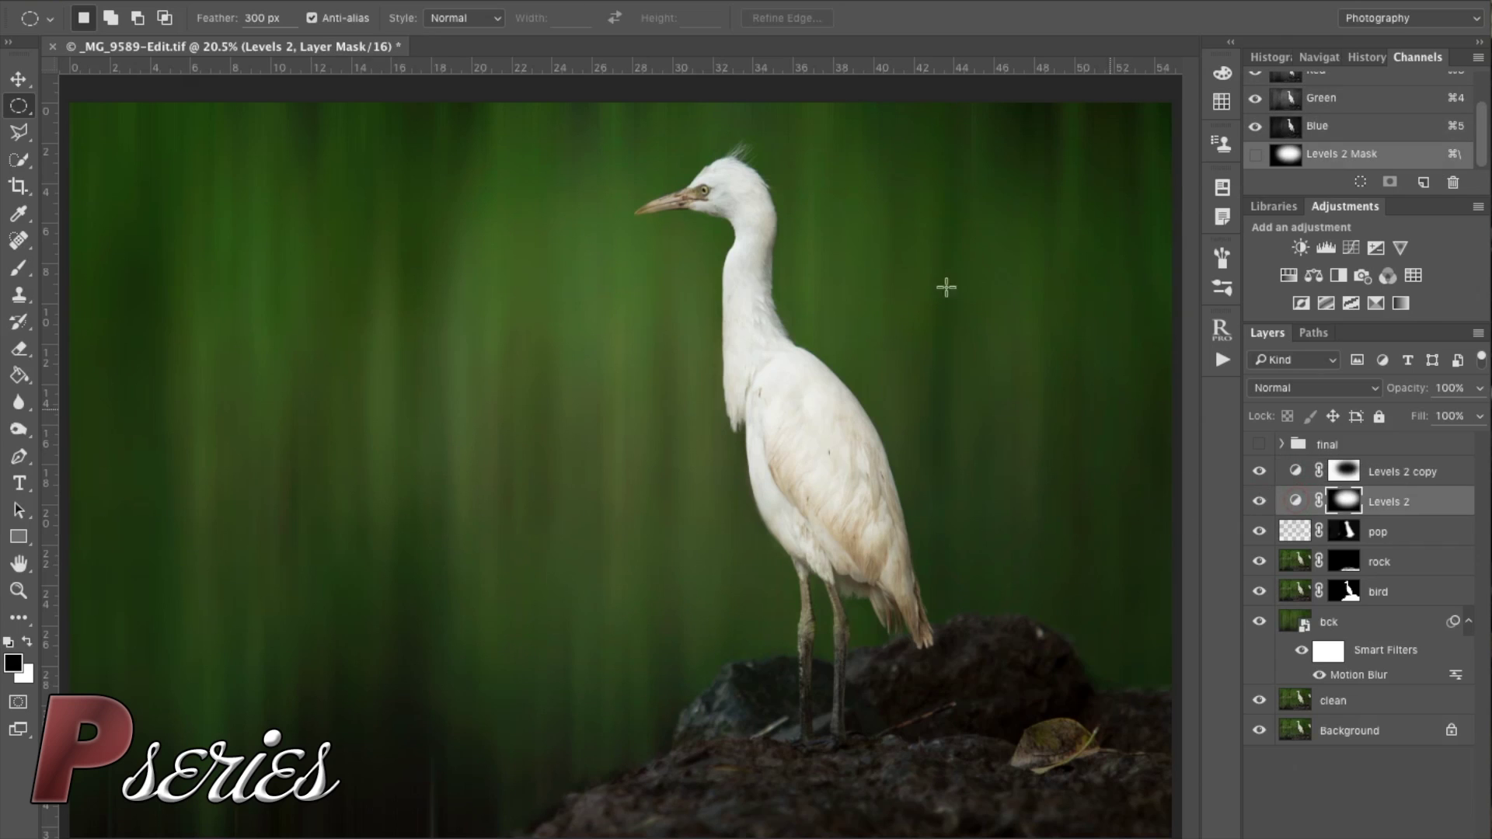
left_click(513, 1)
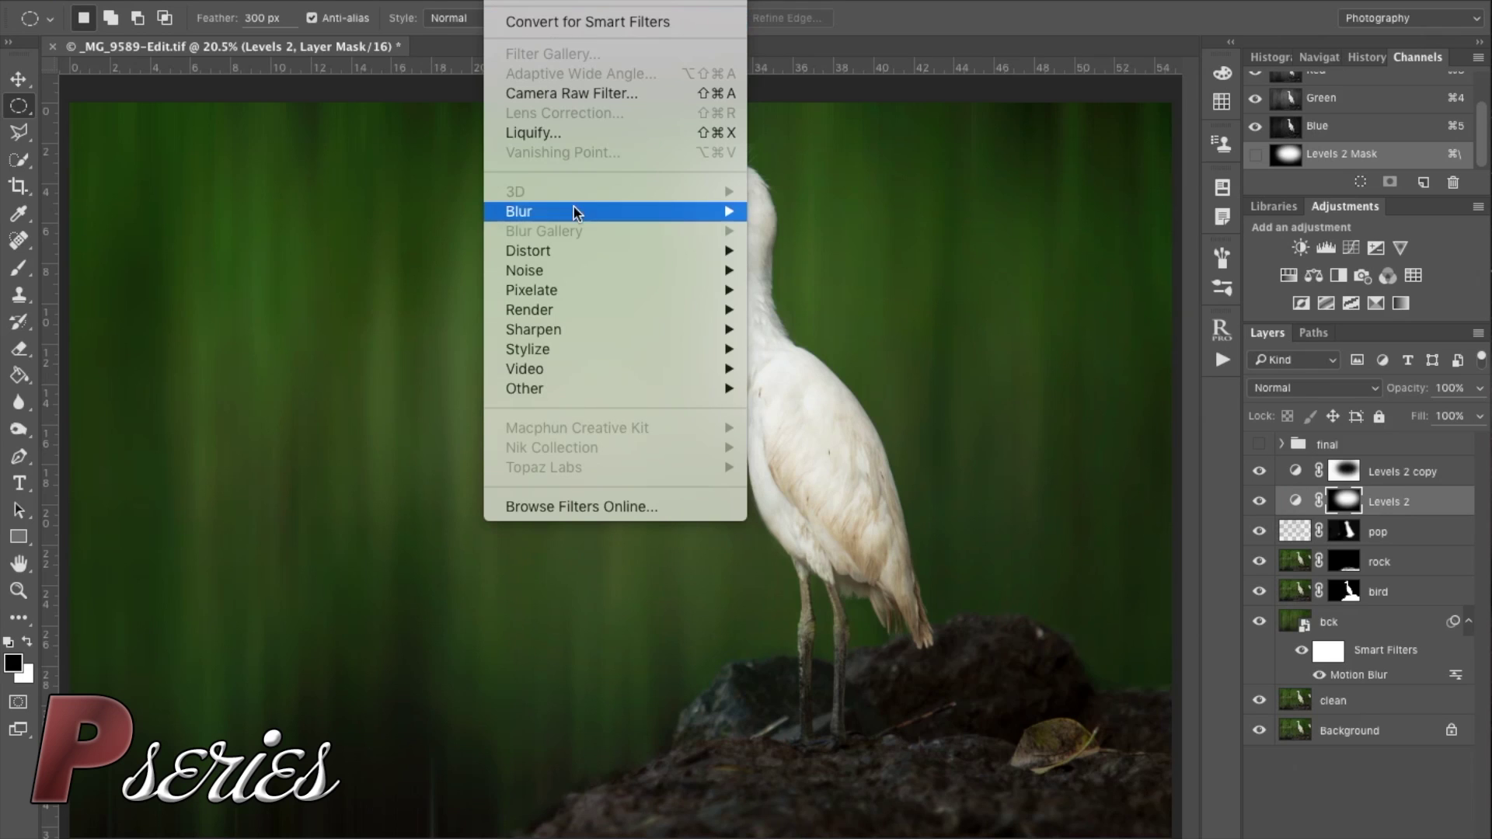
mouse_move(579, 210)
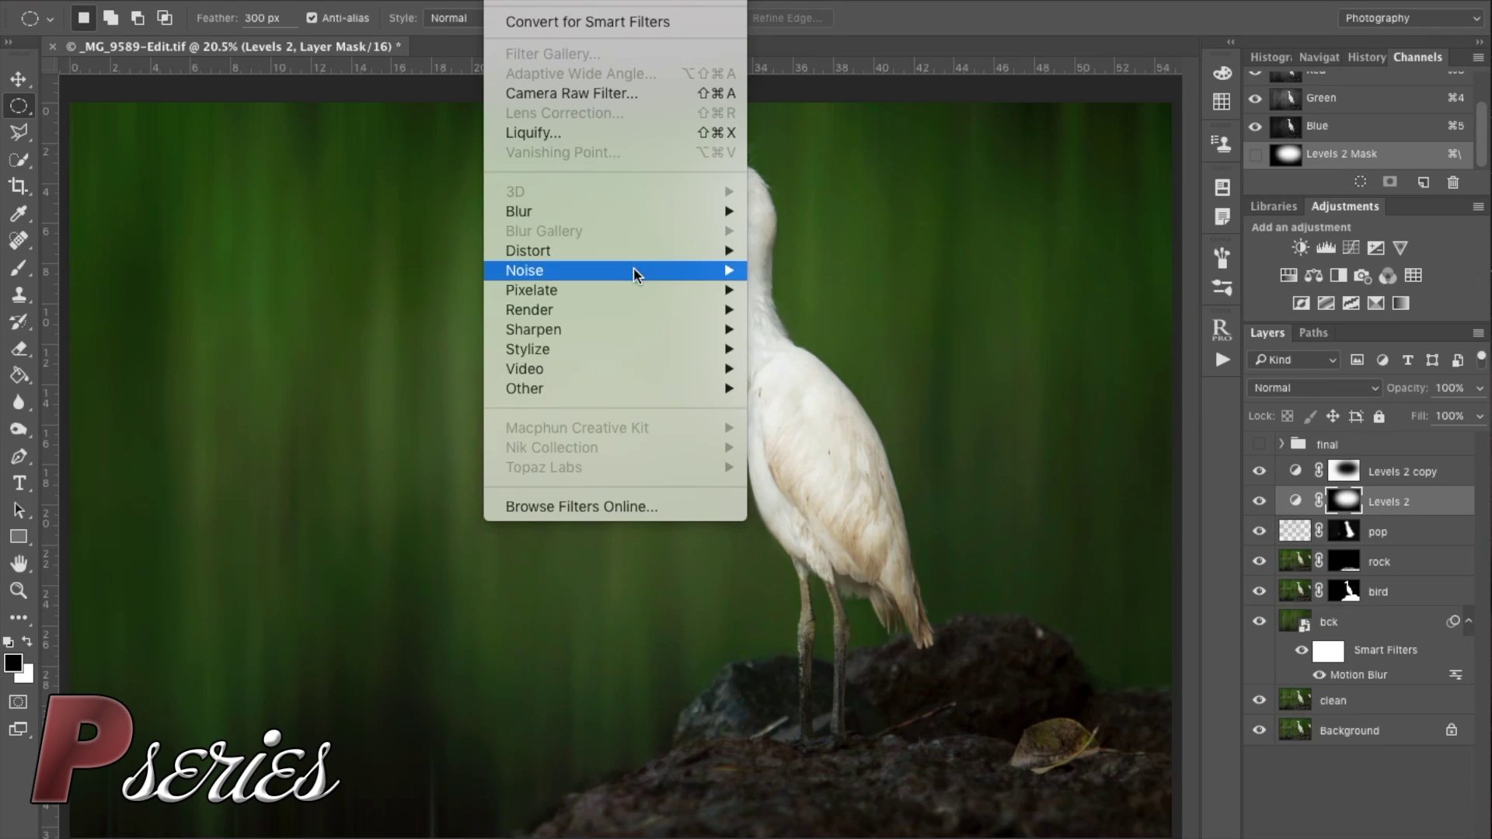
mouse_move(636, 270)
left_click(790, 267)
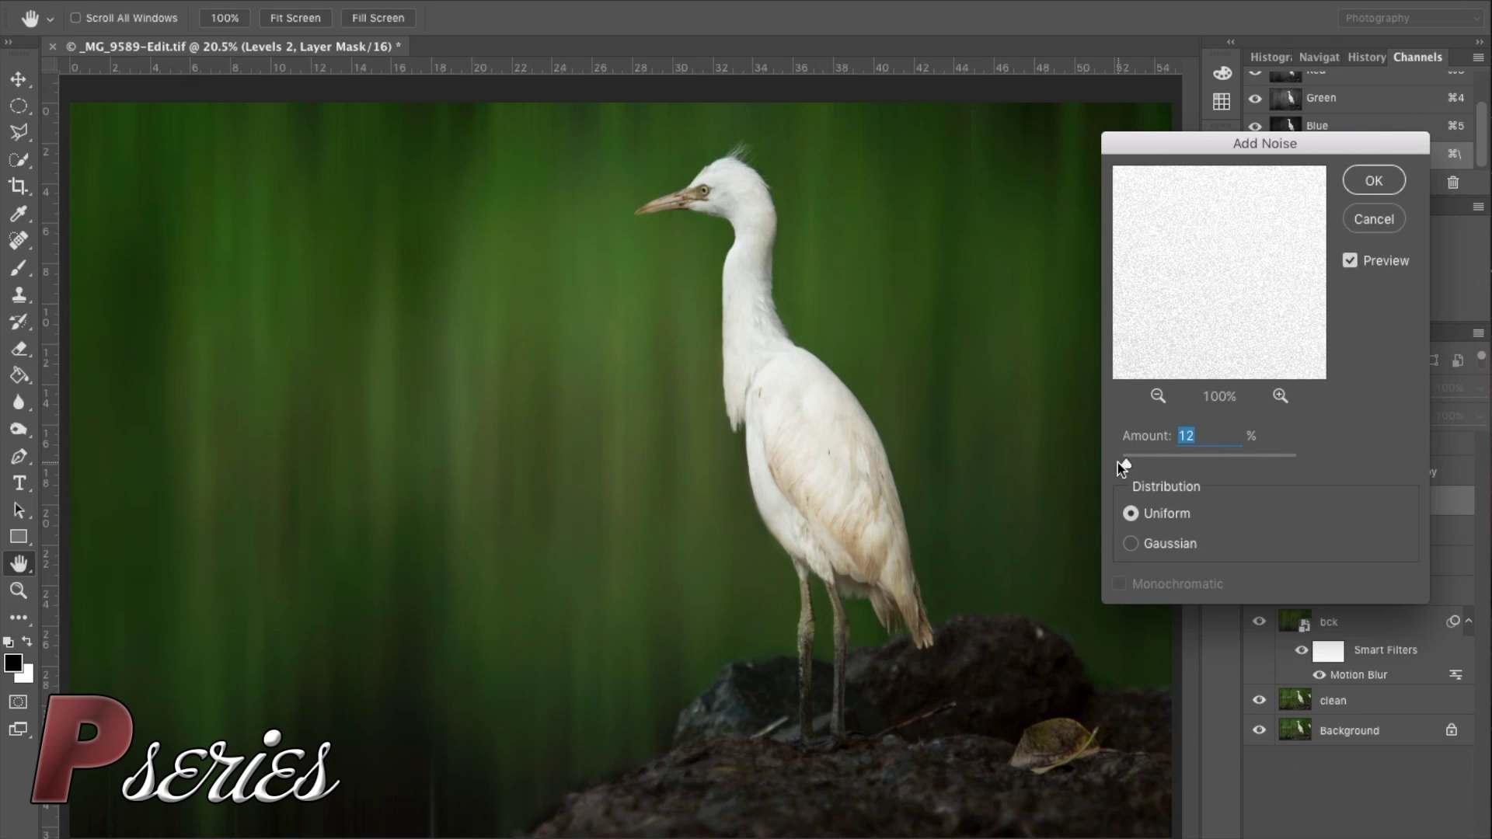
type("10")
key("BackSpace")
type("2")
left_click(1391, 181)
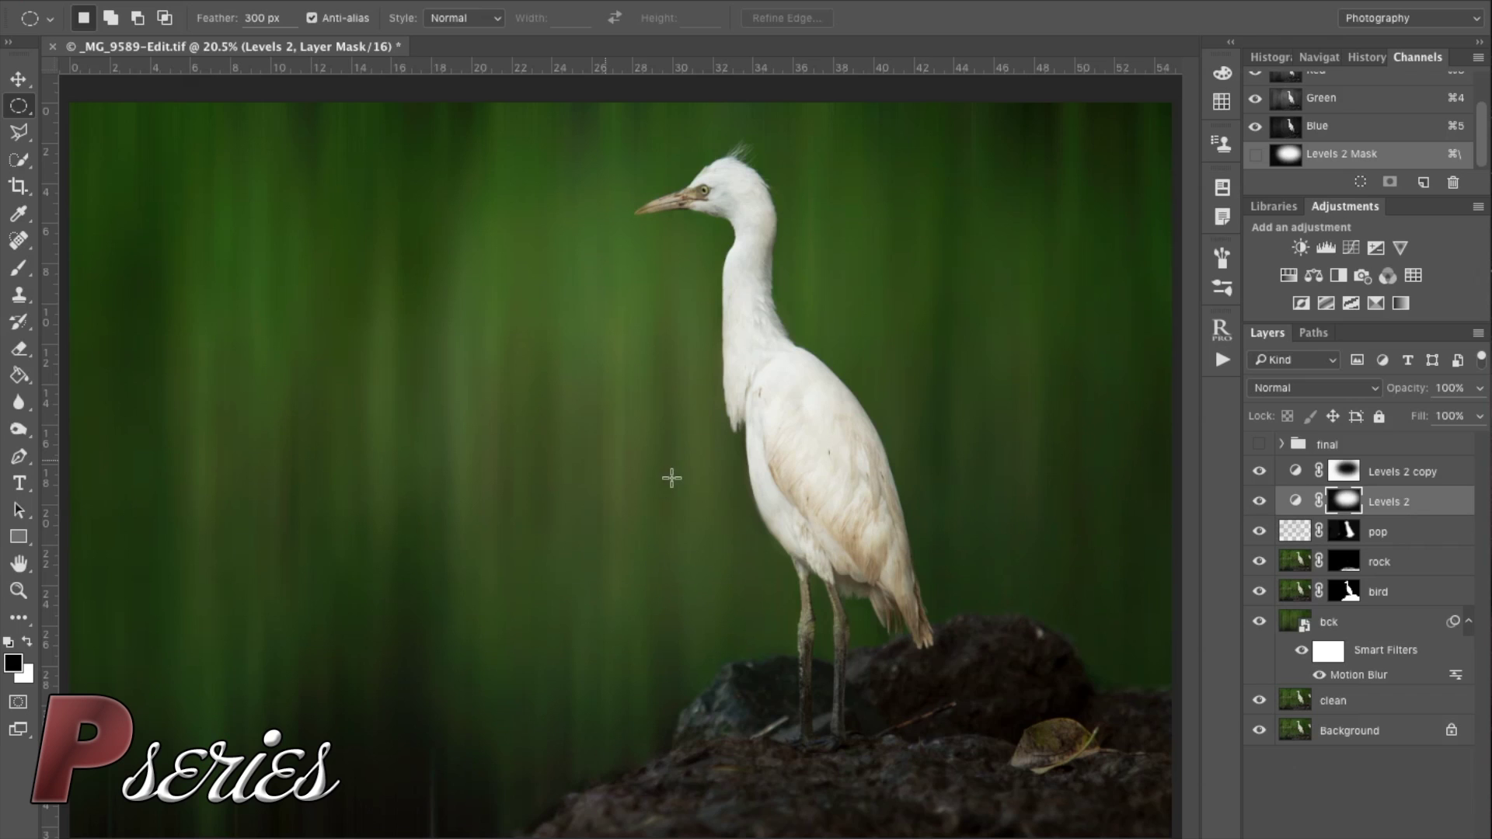
- Compare the whole image with both Levels layers hidden and shown
scroll(728, 554, "down", 5)
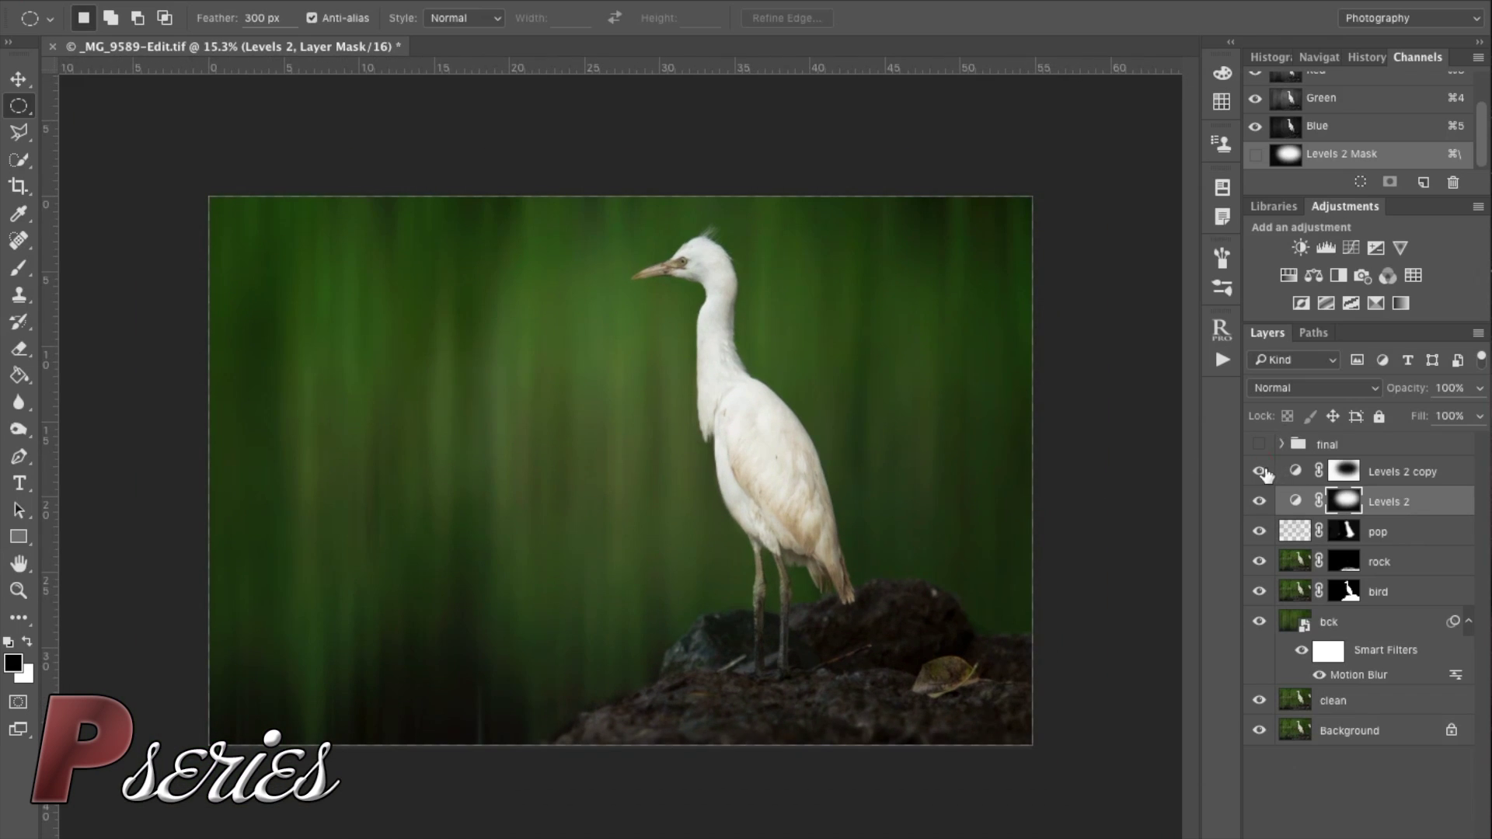
left_click_drag(1263, 471, 1273, 491)
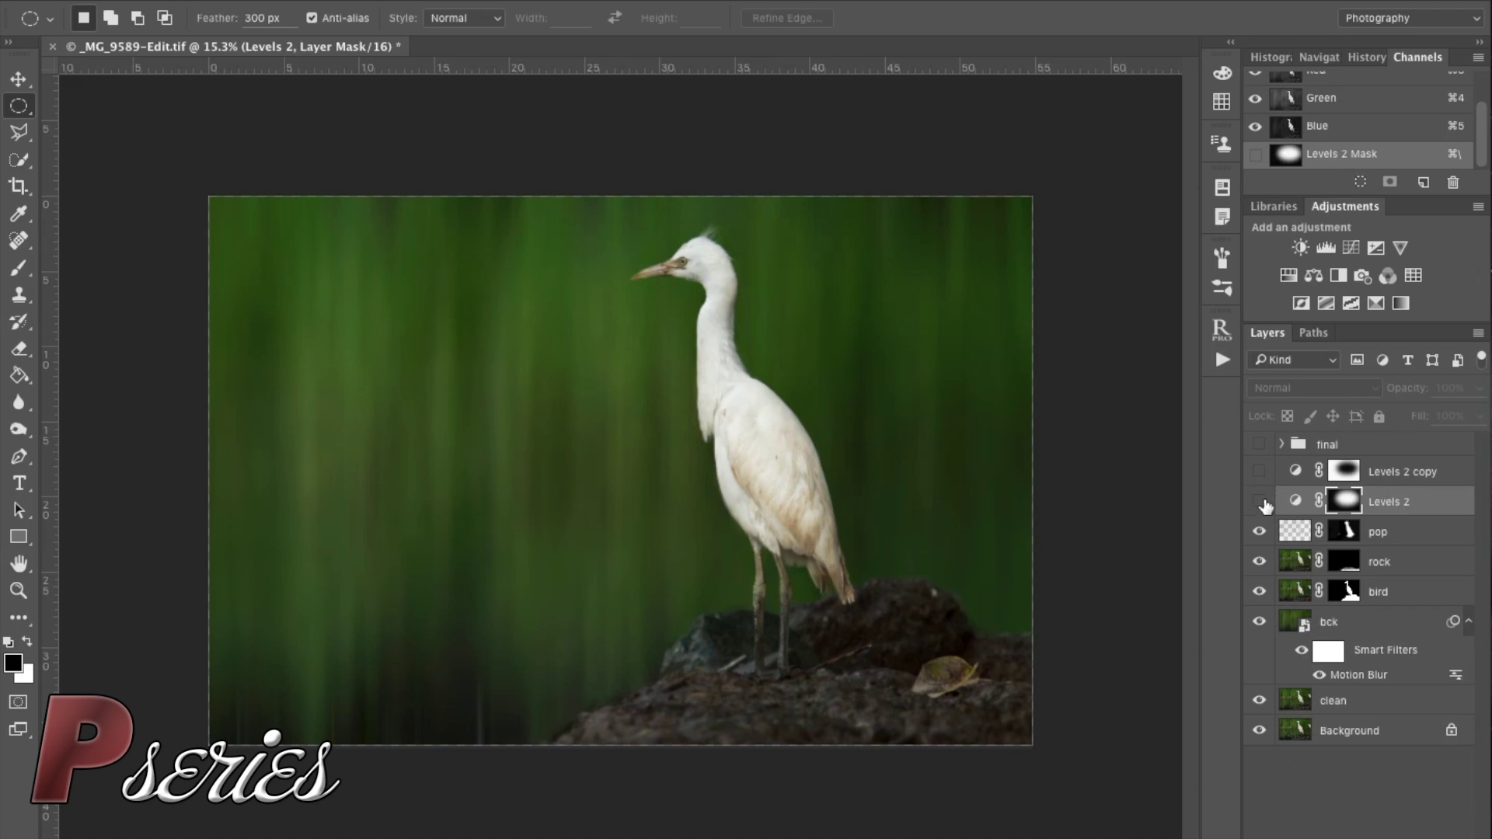
left_click(1261, 471)
left_click(1260, 501)
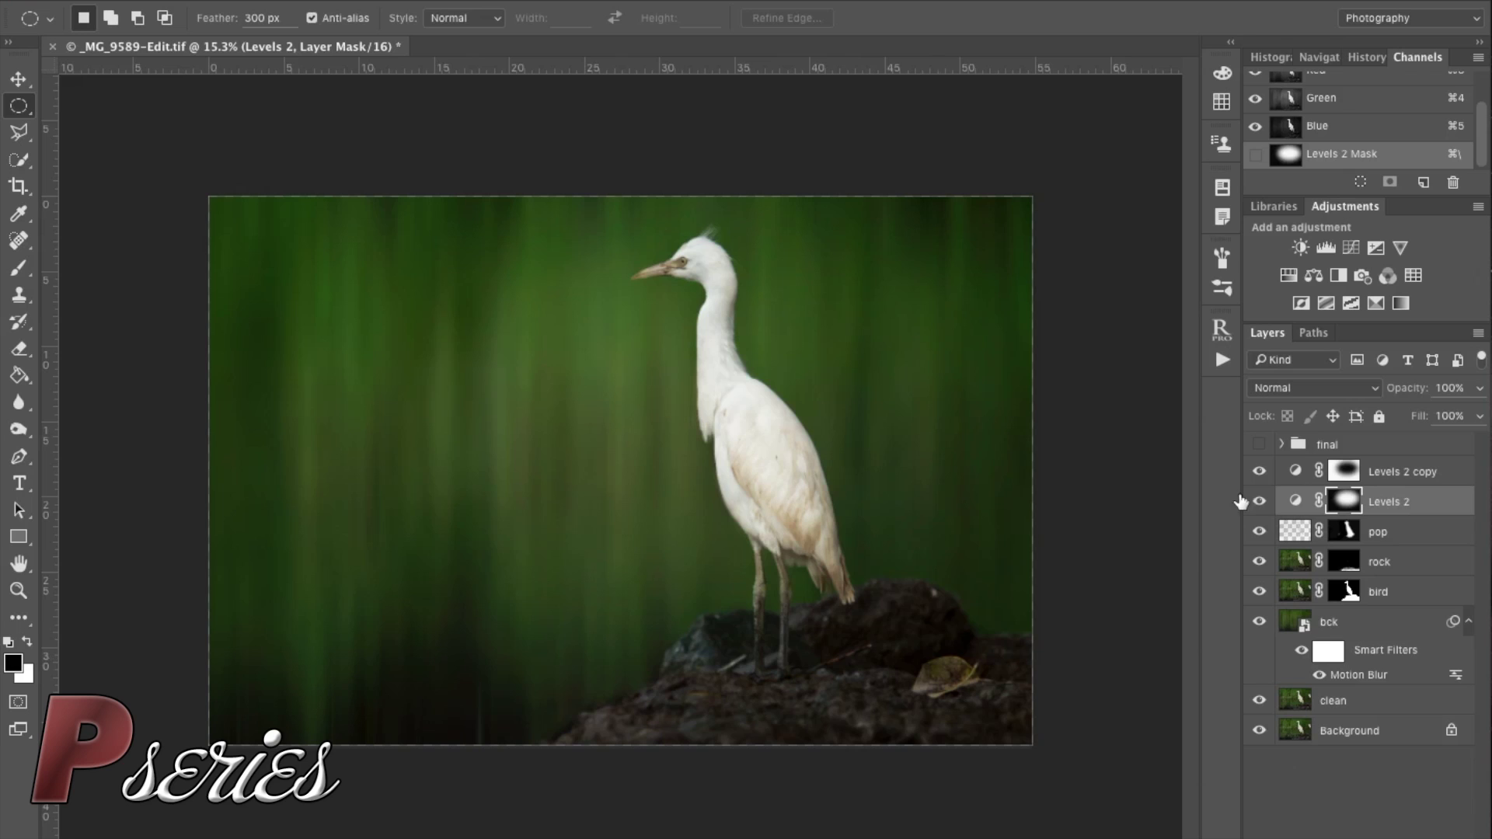
- Paint black at 58% brush opacity over the rocks on the Levels 2 copy mask, and compare with the layer hidden and shown
left_click(1347, 470)
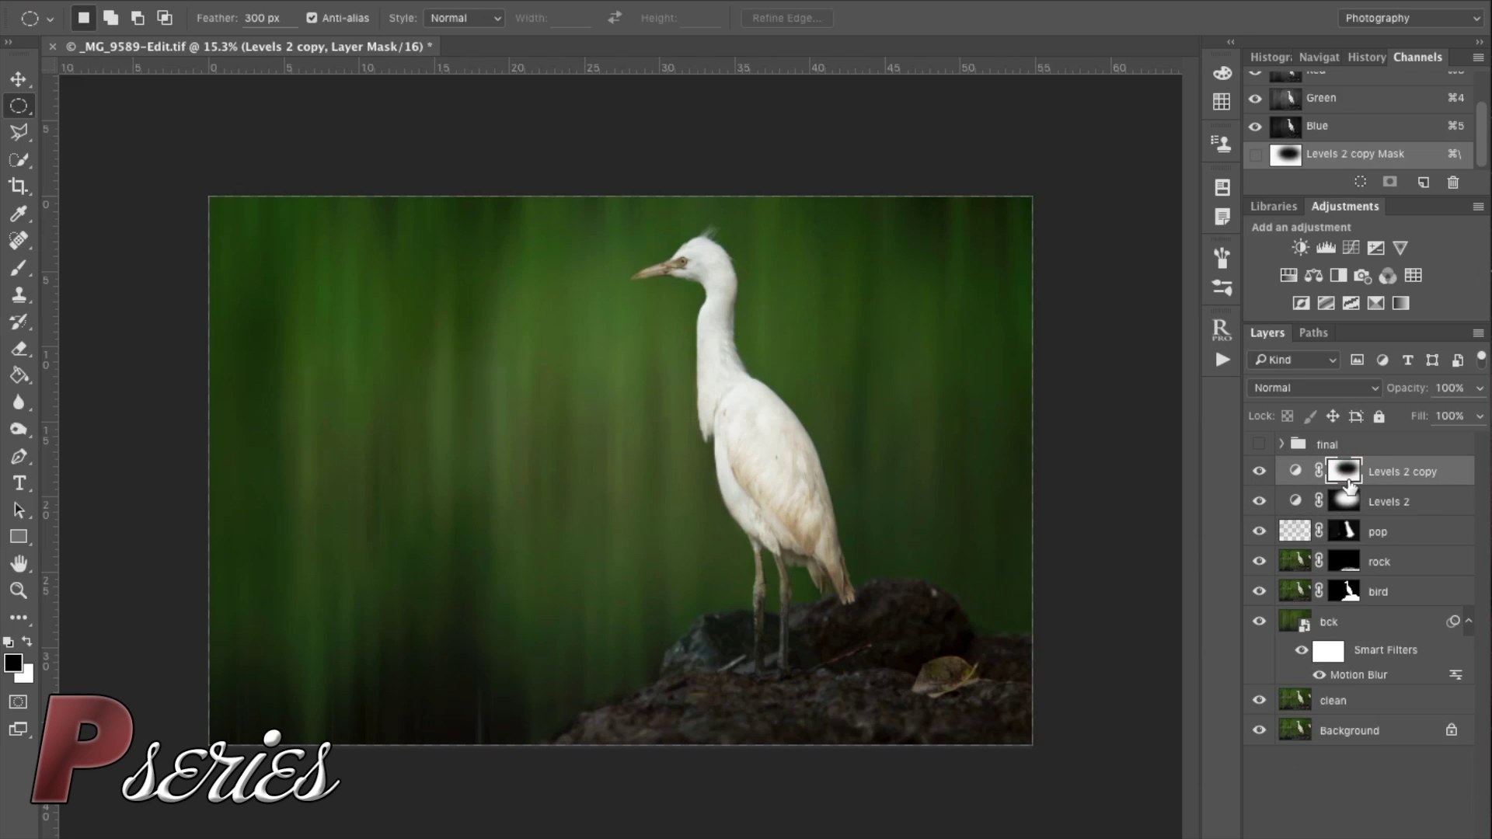
key("b")
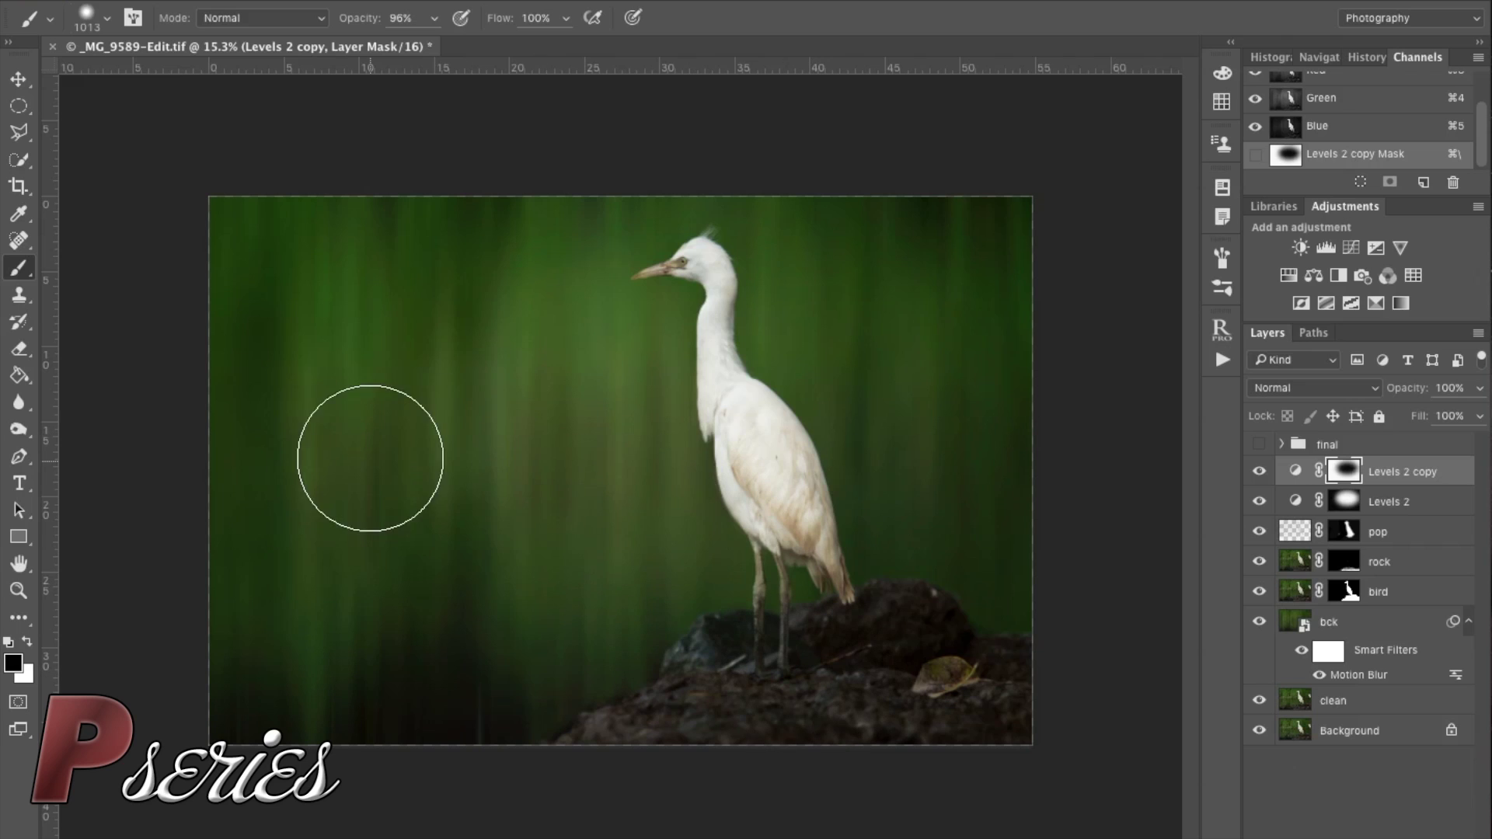
left_click_drag(365, 22, 325, 27)
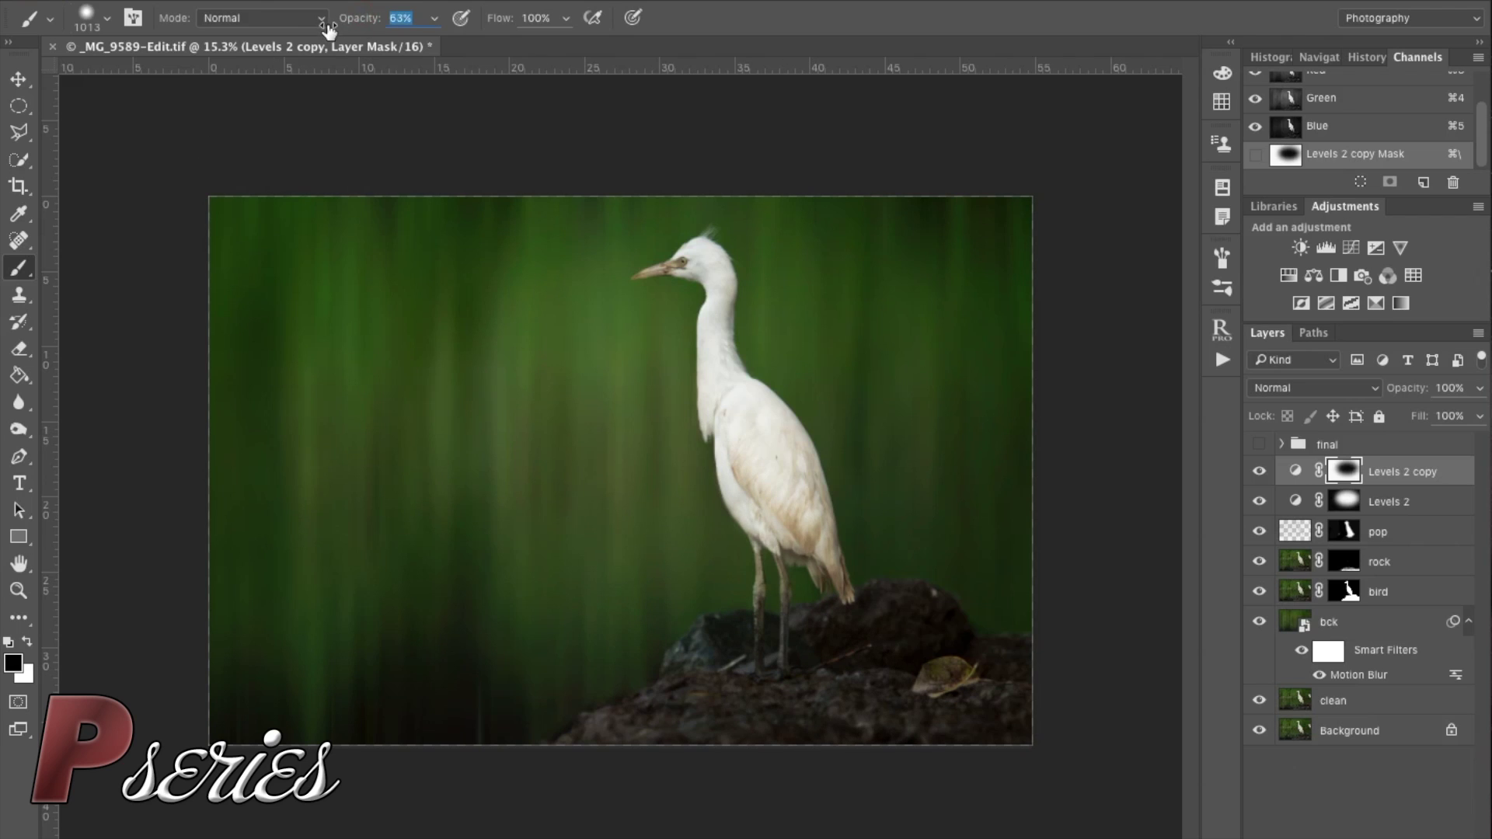
left_click_drag(792, 666, 774, 673)
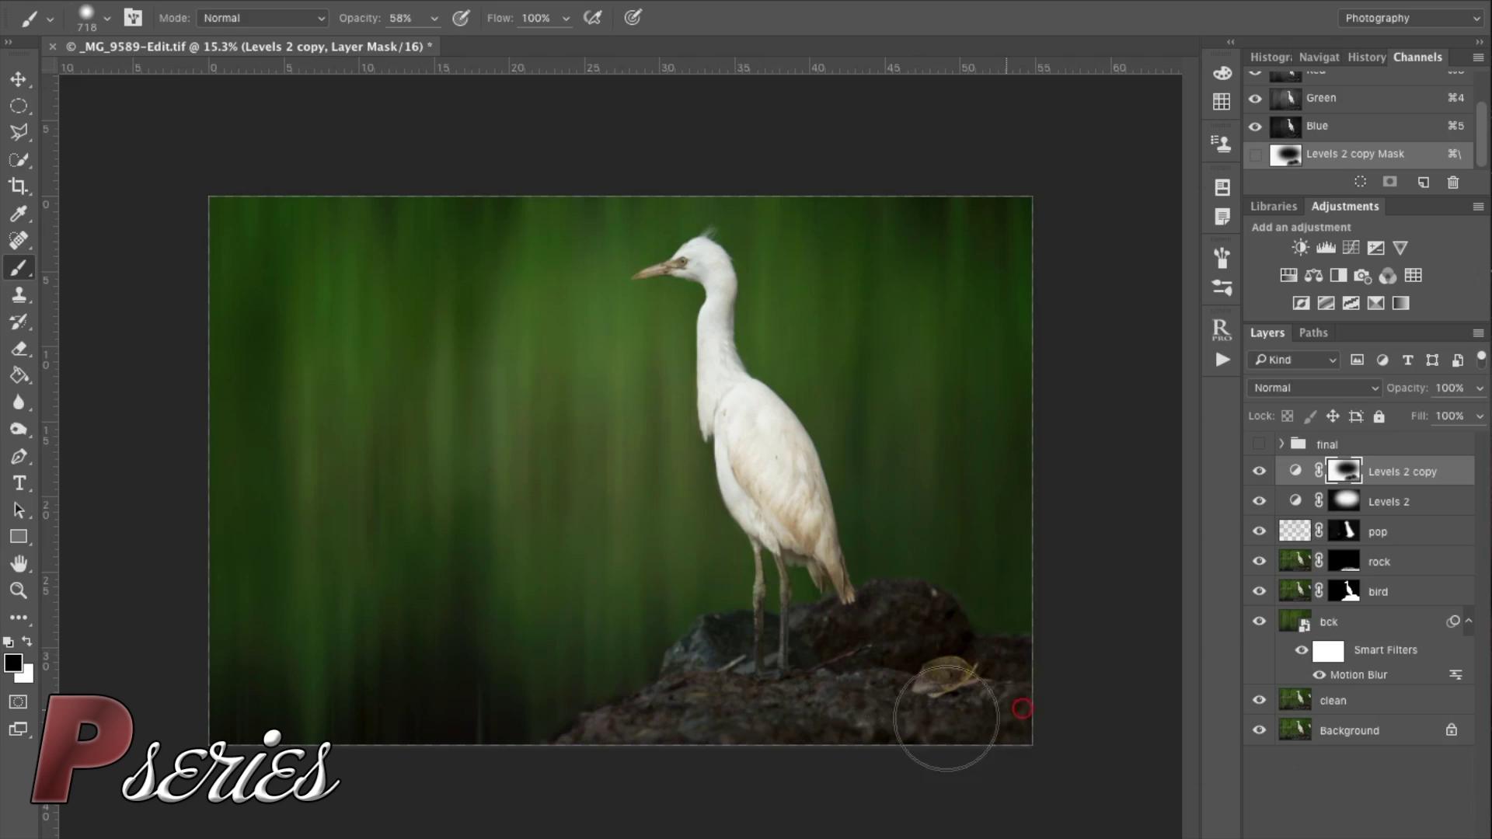
key("x")
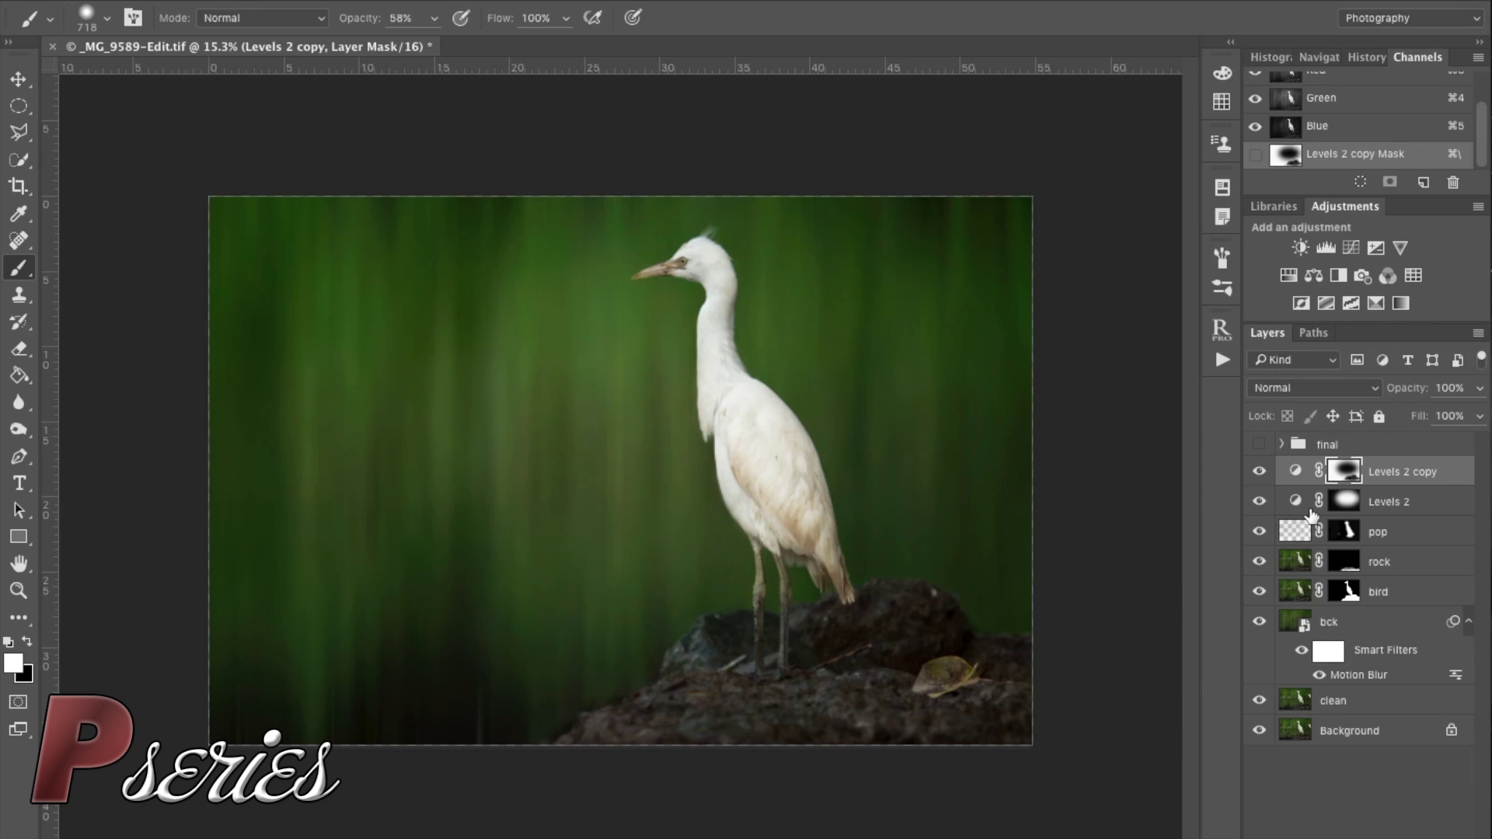
left_click(1260, 472)
left_click(1260, 471)
- Reduce the Levels 2 layer's opacity to 73%, and compare the image with Levels 2 copy hidden and shown
left_click(1346, 502)
left_click(1405, 388)
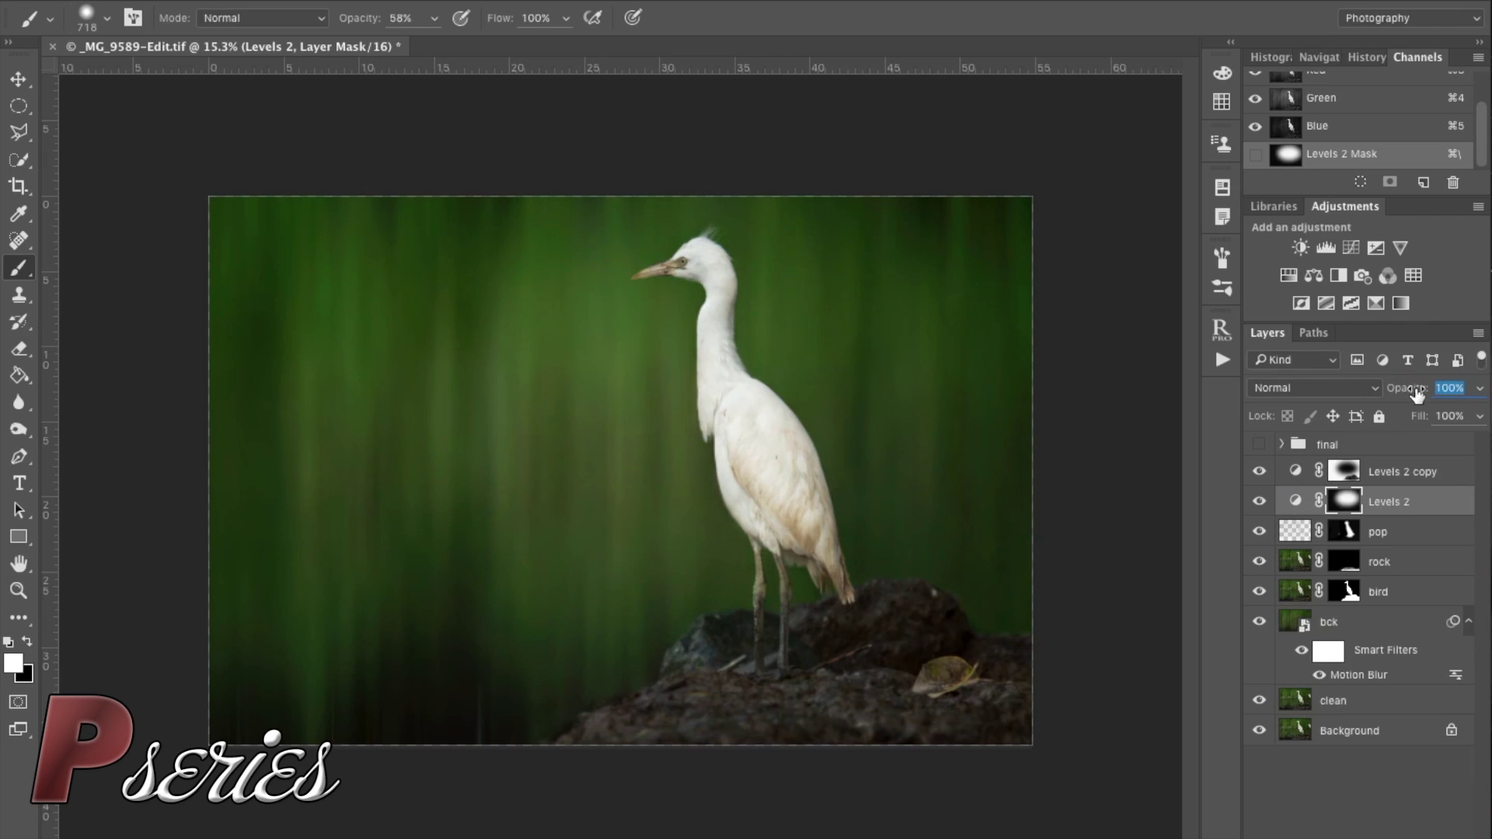
left_click_drag(1417, 395, 1396, 397)
left_click(1260, 471)
left_click(1260, 471)
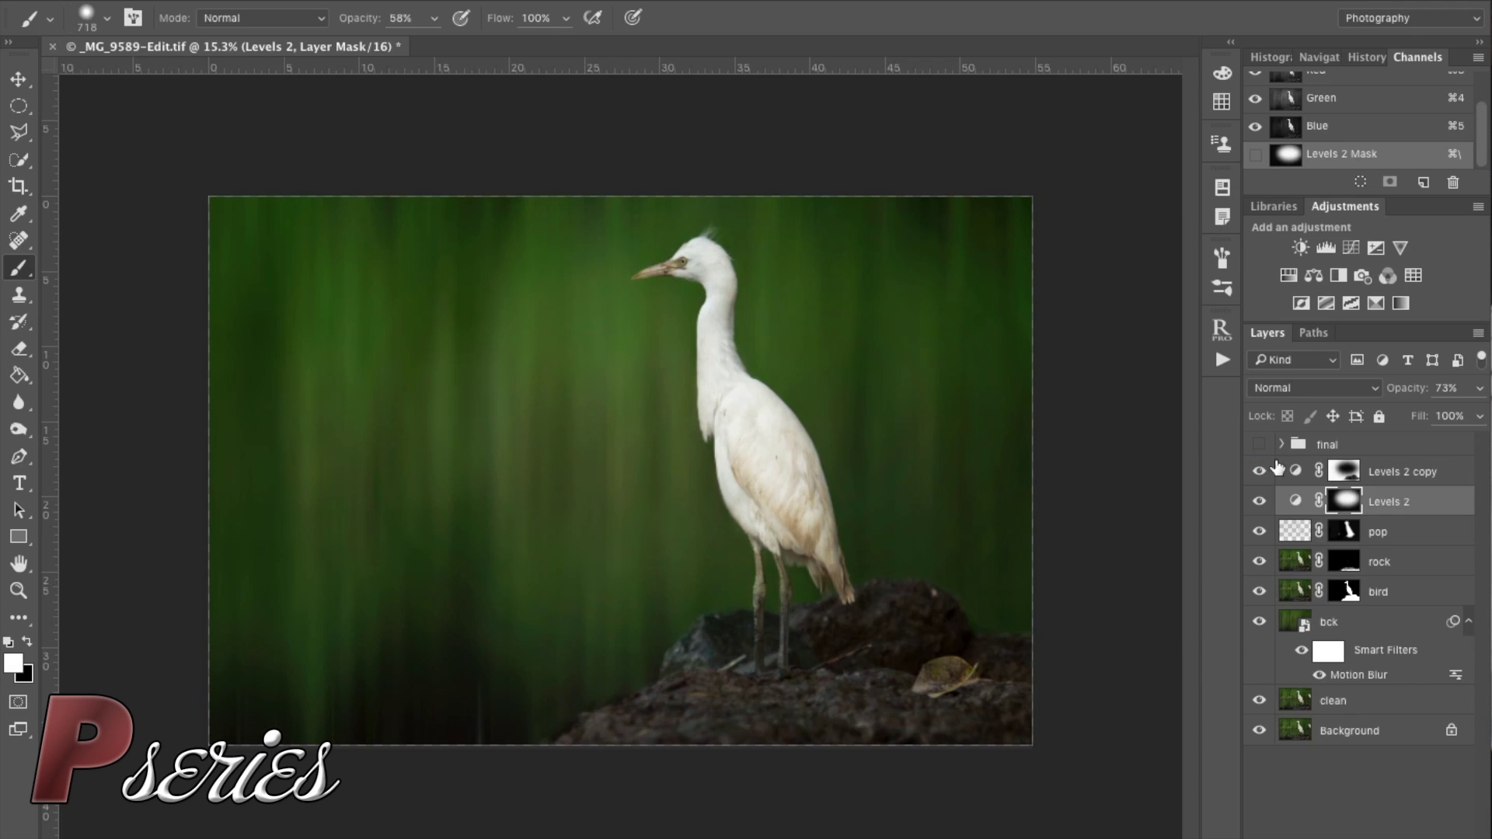
- Compare the current edit with the final group by repeatedly showing and hiding that group
left_click(1260, 444)
left_click(1260, 445)
left_click(1260, 444)
left_click(1261, 444)
left_click(1261, 444)
left_click(1261, 445)
left_click(1260, 445)
left_click(1260, 444)
left_click(1261, 445)
left_click(1260, 444)
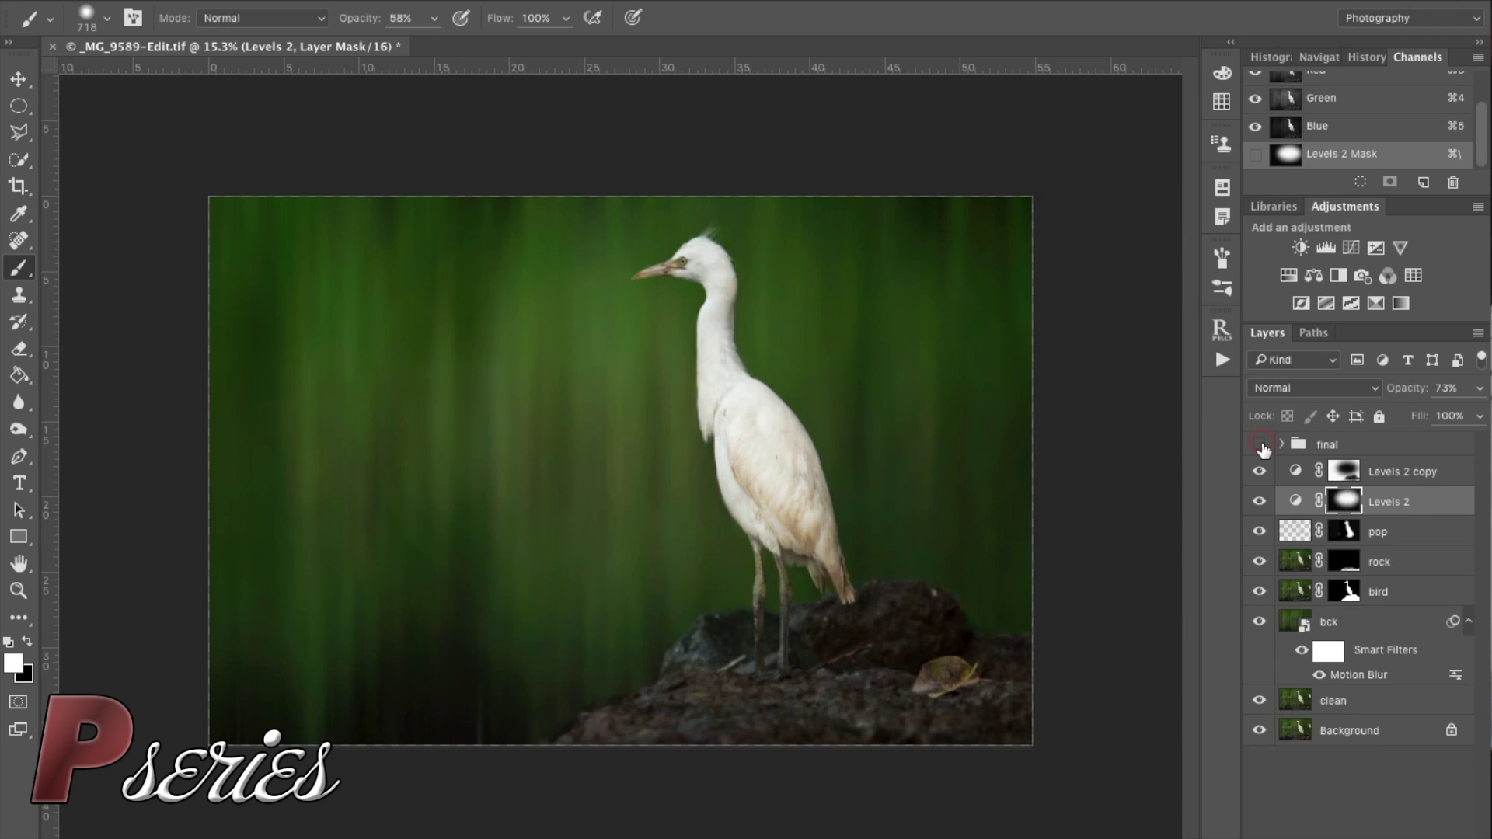